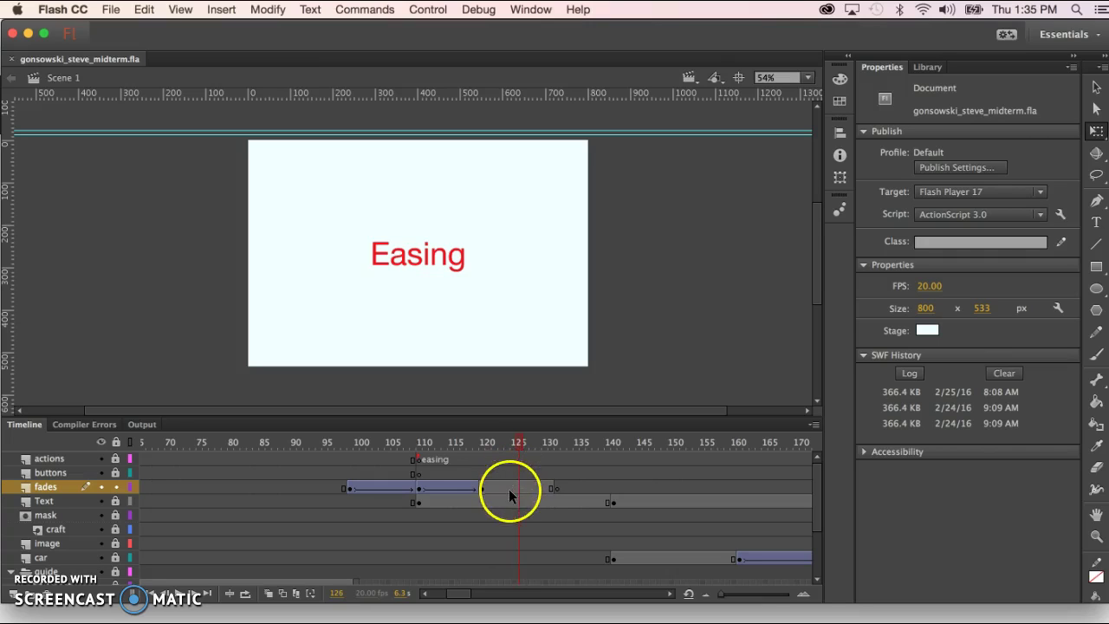
# Insert ten frames at frame 126 across all layers to lengthen the easing title section.
pyautogui.scroll(-2, 522, 477)
pyautogui.scroll(2, 522, 476)
pyautogui.moveTo(518, 454); pyautogui.dragTo(522, 620)
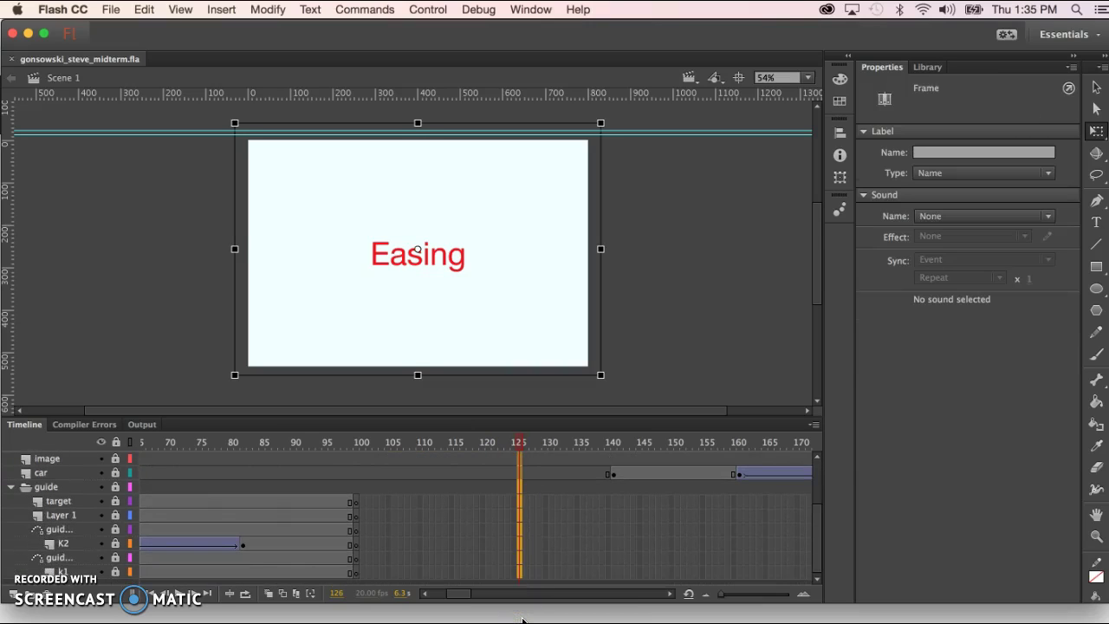
pyautogui.press('F5')
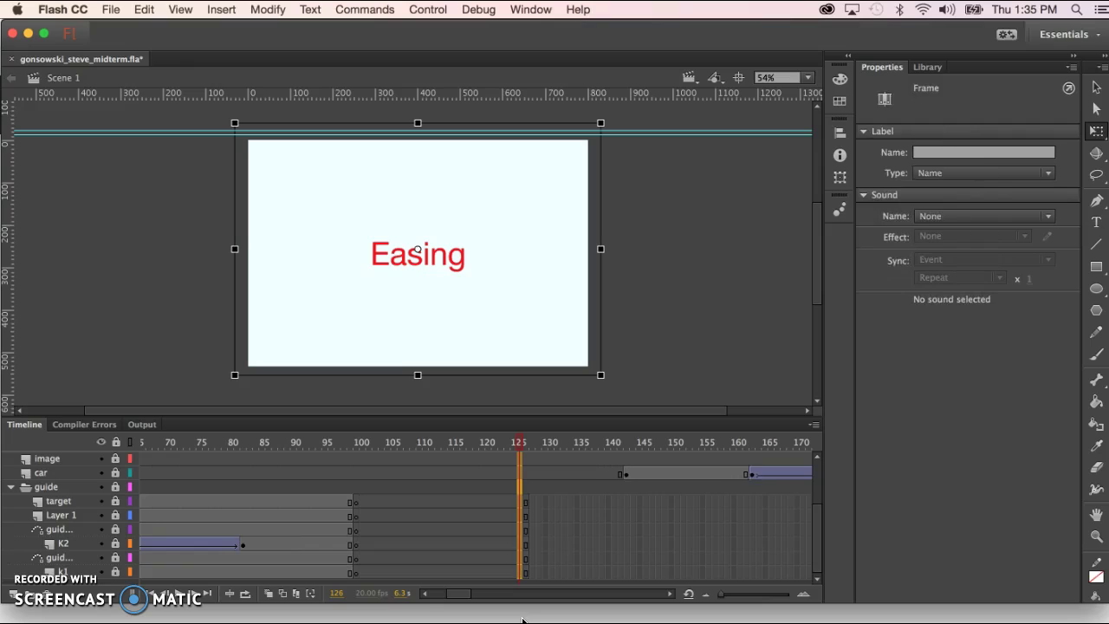
pyautogui.press('F5')
pyautogui.press('F5')
pyautogui.press('F5')
pyautogui.press('F5')
pyautogui.press('F5')
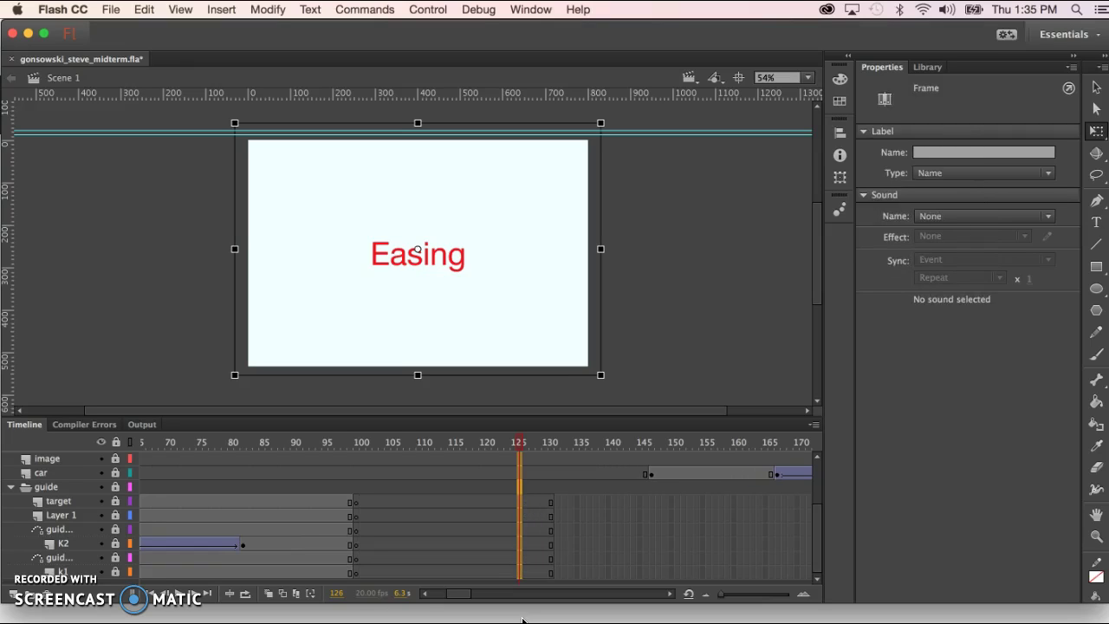
pyautogui.press('F5')
pyautogui.press('F5')
pyautogui.press('F5')
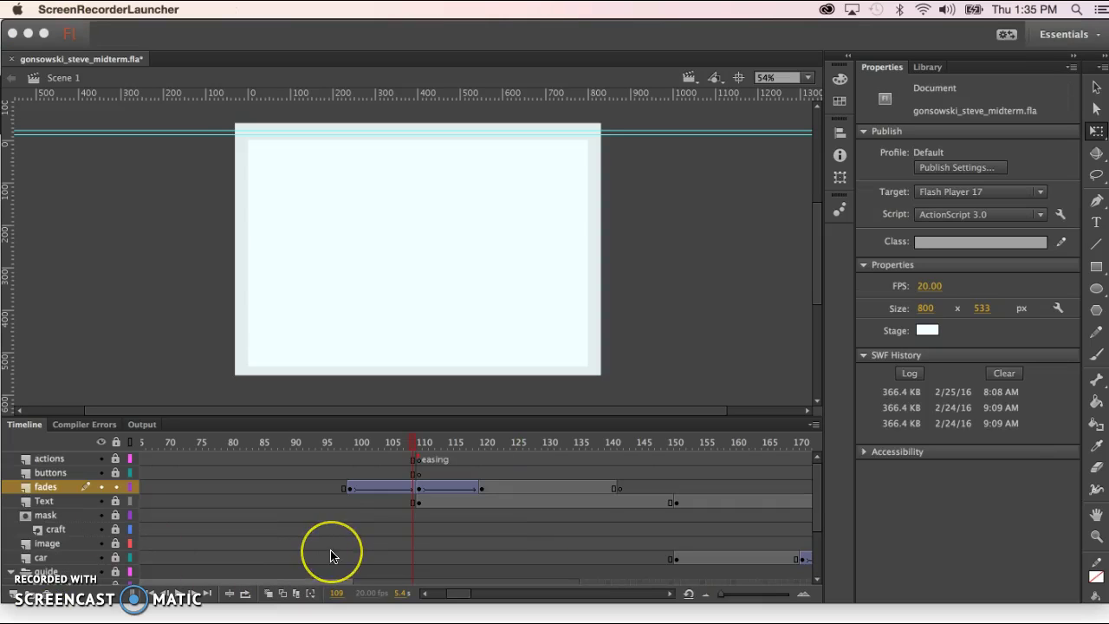
# Review the frame spans across the layers and scrub the playhead back through the fade to frame 103.
pyautogui.scroll(-2, 330, 550)
pyautogui.scroll(2, 330, 549)
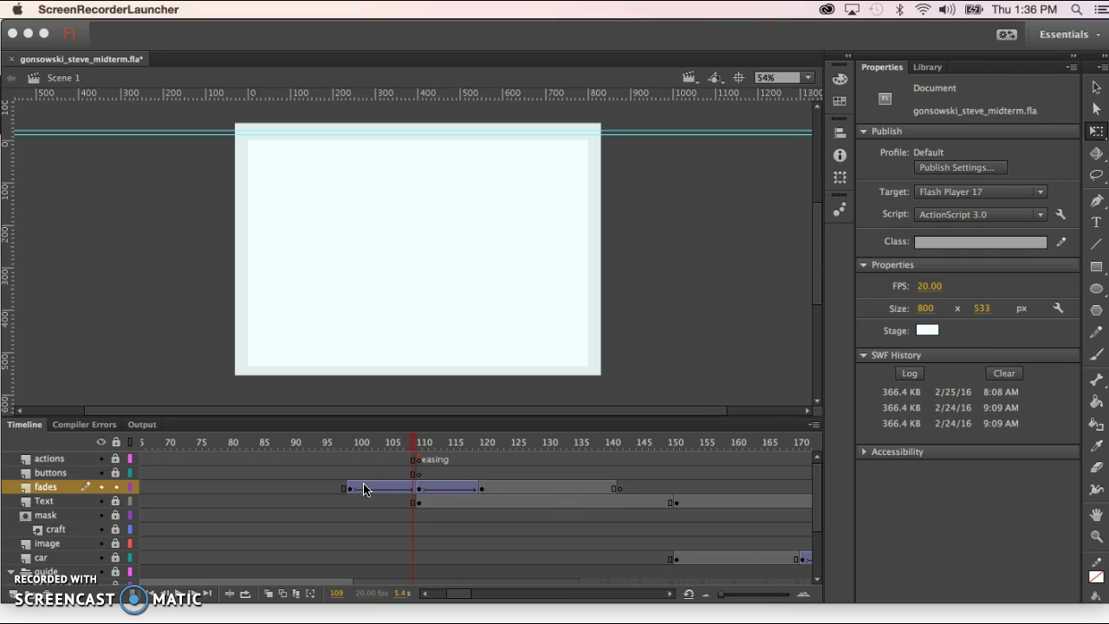
pyautogui.scroll(-2, 478, 508)
pyautogui.scroll(1, 477, 510)
pyautogui.scroll(-2, 478, 509)
pyautogui.scroll(3, 477, 509)
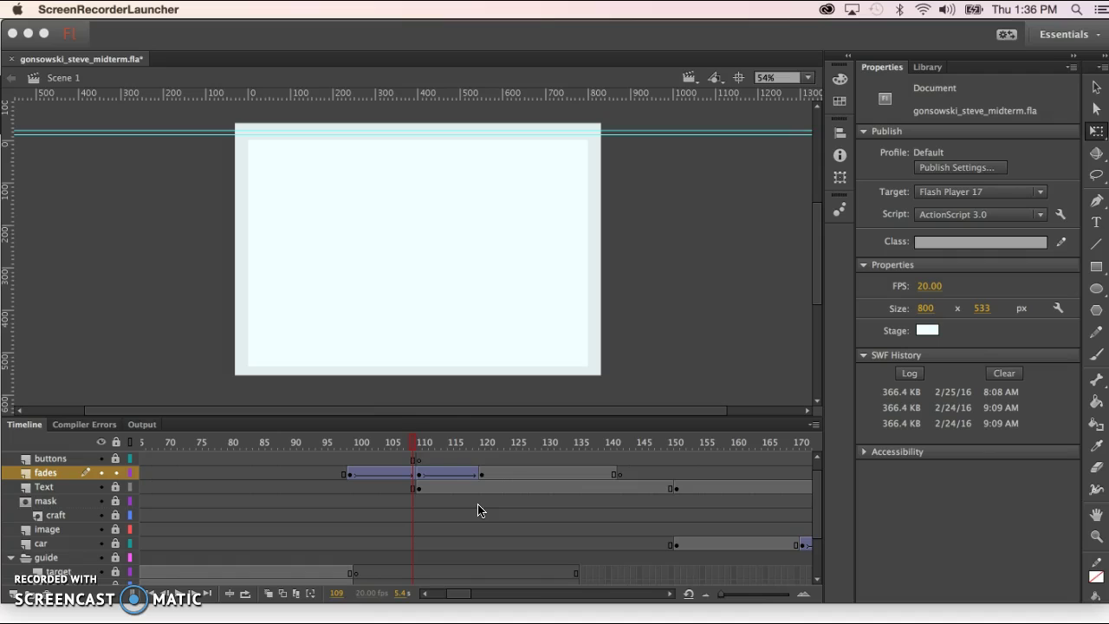
pyautogui.moveTo(418, 440); pyautogui.dragTo(299, 439)
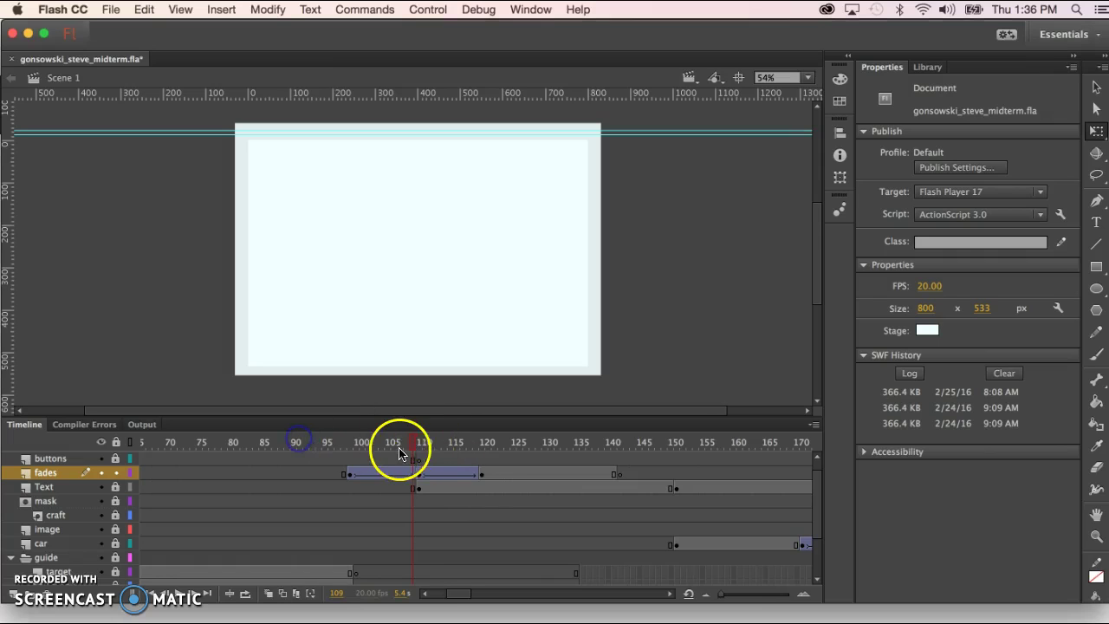
pyautogui.moveTo(413, 441); pyautogui.dragTo(378, 456)
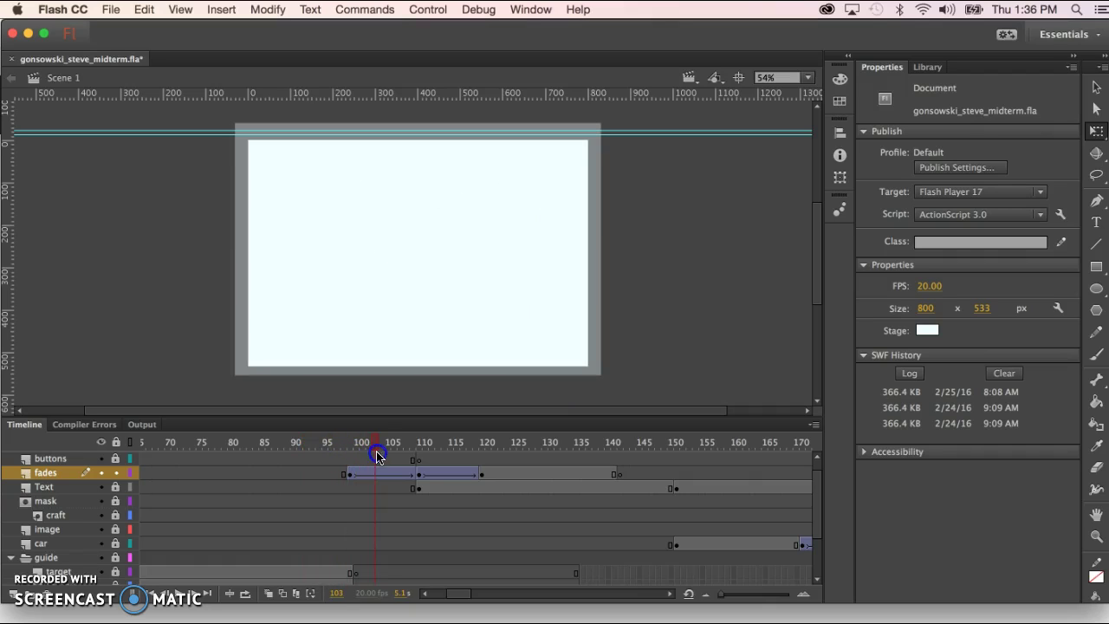
# Insert ten frames at frame 92 on all layers inside the guide folder.
pyautogui.scroll(-4, 377, 471)
pyautogui.scroll(5, 377, 471)
pyautogui.scroll(-1, 377, 471)
pyautogui.scroll(-5, 377, 470)
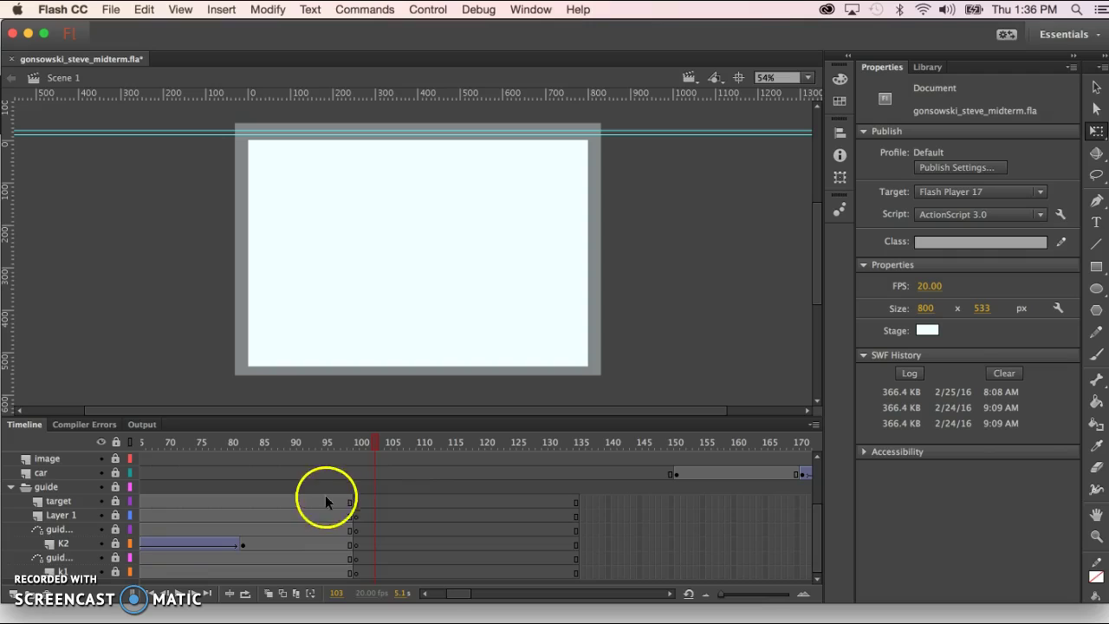
pyautogui.moveTo(304, 501); pyautogui.dragTo(305, 571)
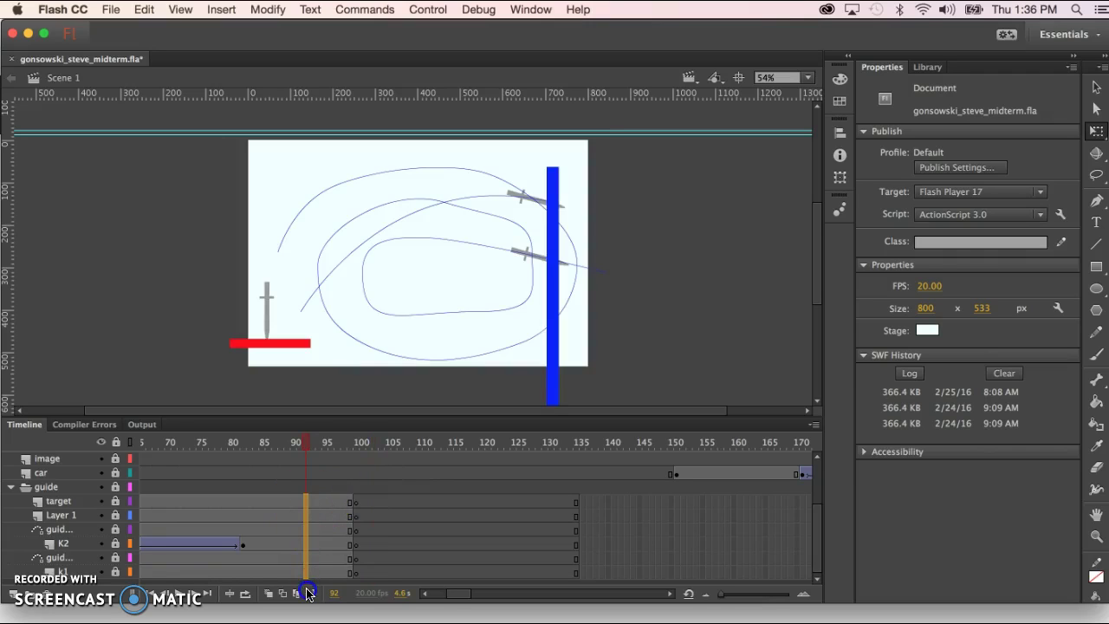
pyautogui.press('F5')
pyautogui.press('F5')
pyautogui.press('F5')
pyautogui.press('F5')
pyautogui.press('F5')
pyautogui.press('F5')
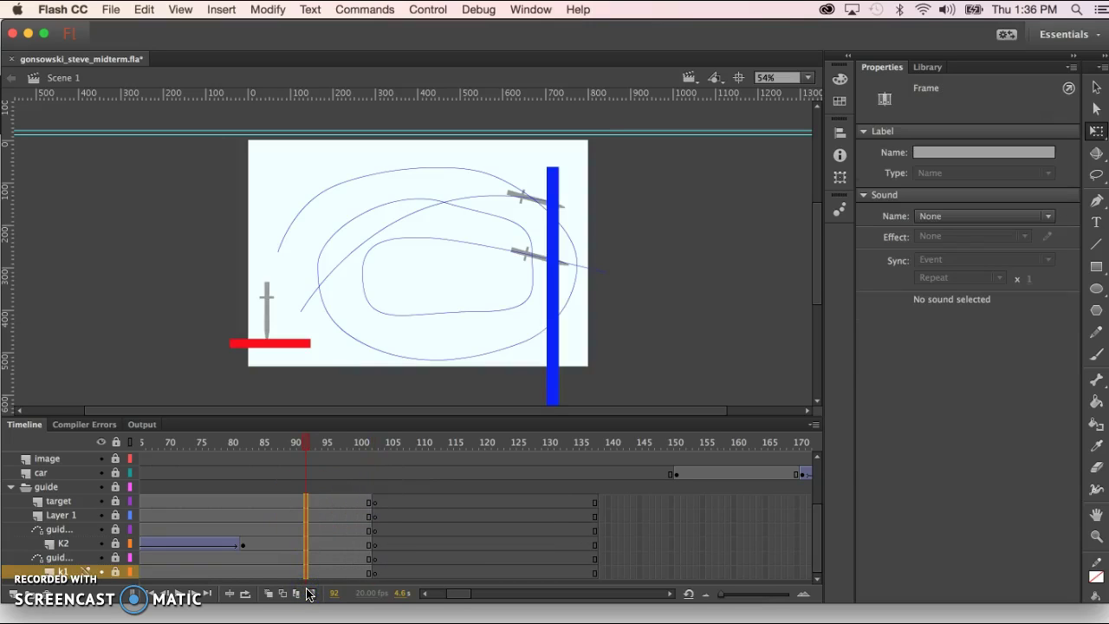
pyautogui.press('F5')
pyautogui.press('F5')
pyautogui.press('F5')
pyautogui.press('F5')
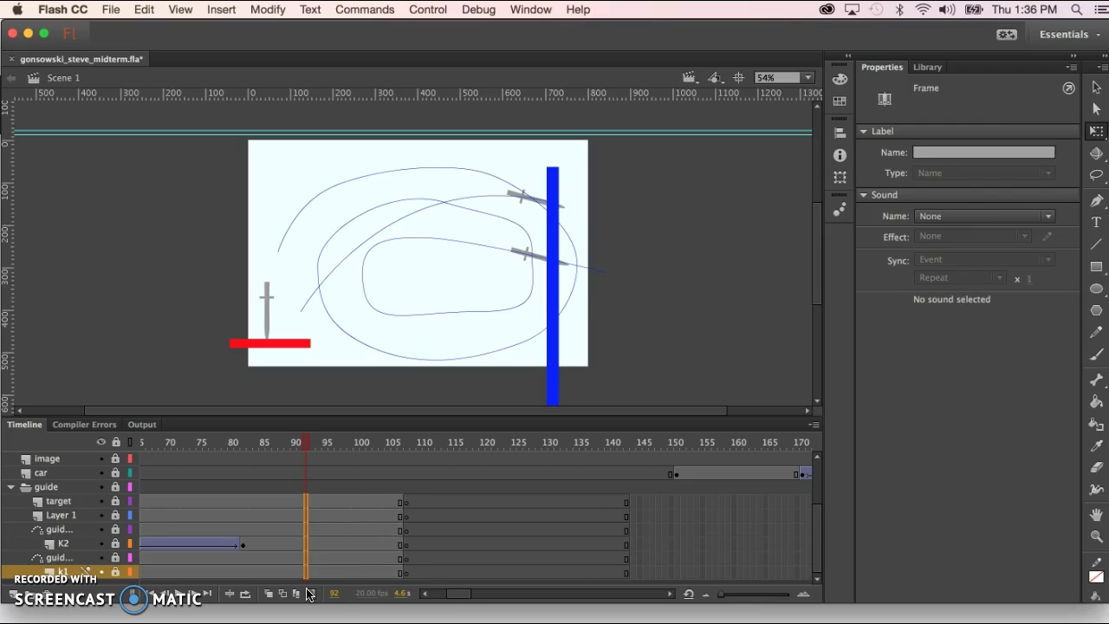
pyautogui.scroll(3, 472, 537)
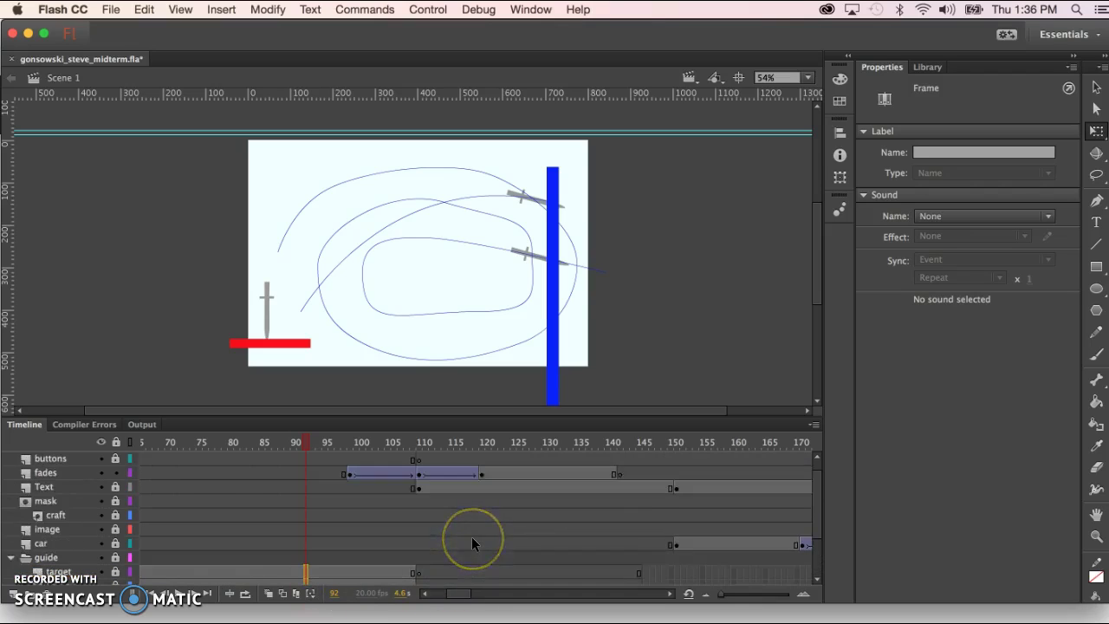
# Compare frame 110 with the fades layer hidden and shown, and scrub through the frames that follow the fade.
pyautogui.moveTo(315, 445); pyautogui.dragTo(421, 451)
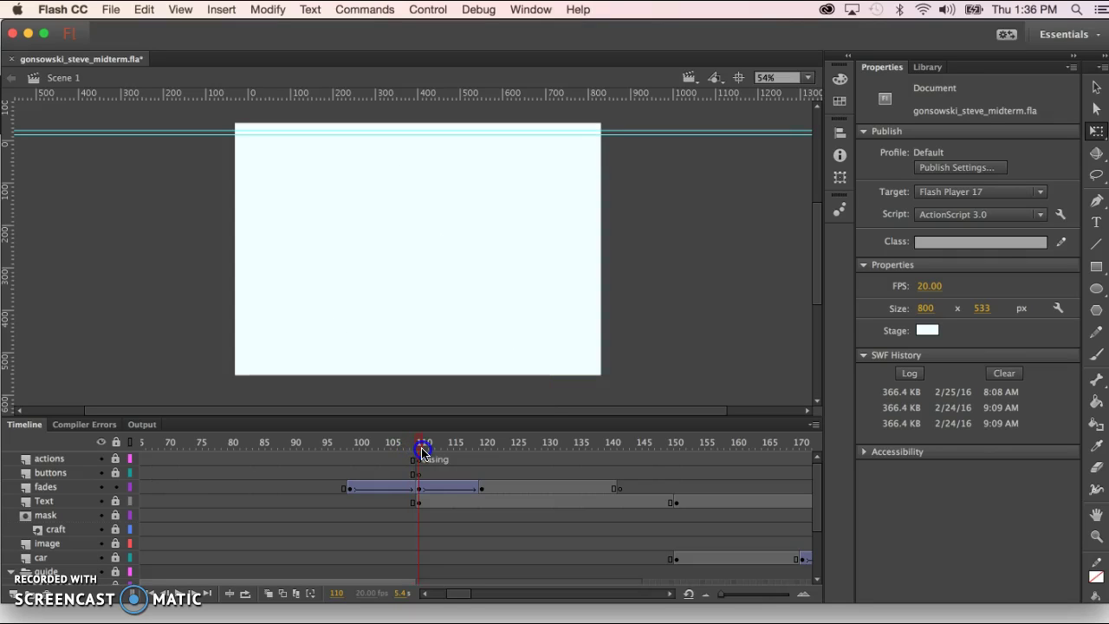
pyautogui.click(421, 492)
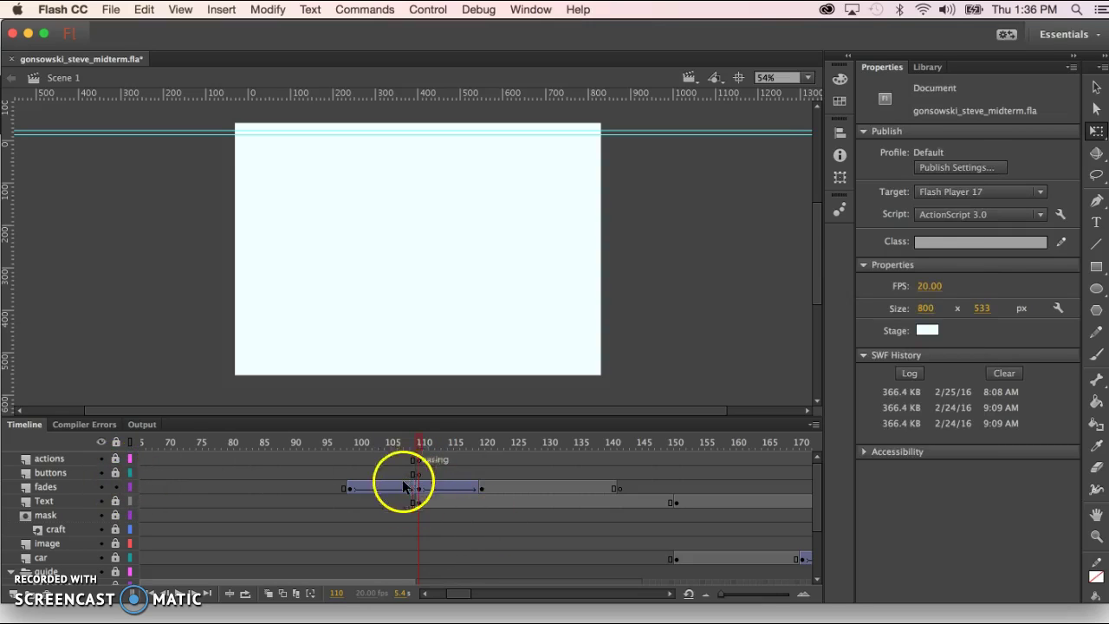
pyautogui.click(100, 487)
pyautogui.click(417, 443)
pyautogui.moveTo(418, 445); pyautogui.dragTo(419, 446)
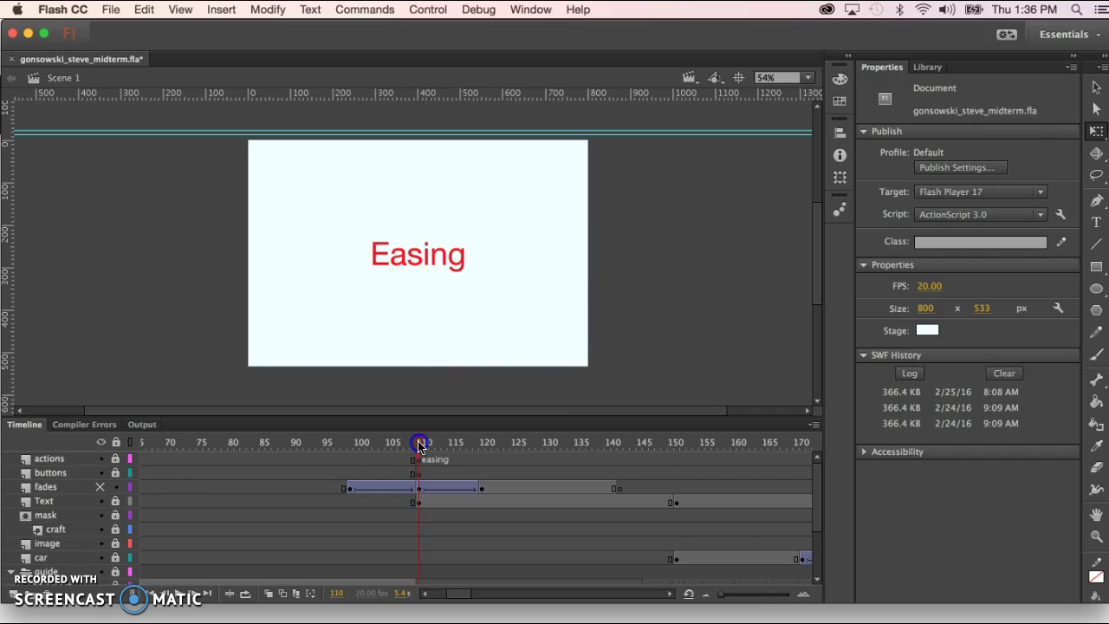
pyautogui.click(100, 486)
pyautogui.moveTo(423, 446); pyautogui.dragTo(582, 465)
pyautogui.scroll(-4, 457, 486)
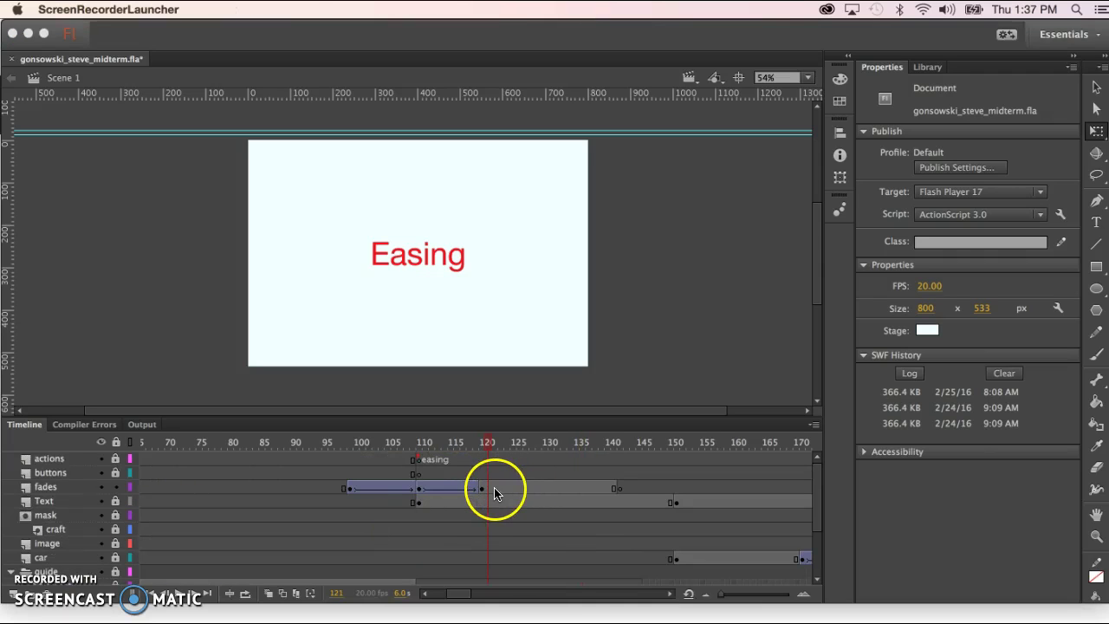
# Remove frames 121 to 141 from the fades layer, after the fade ends.
pyautogui.click(489, 490)
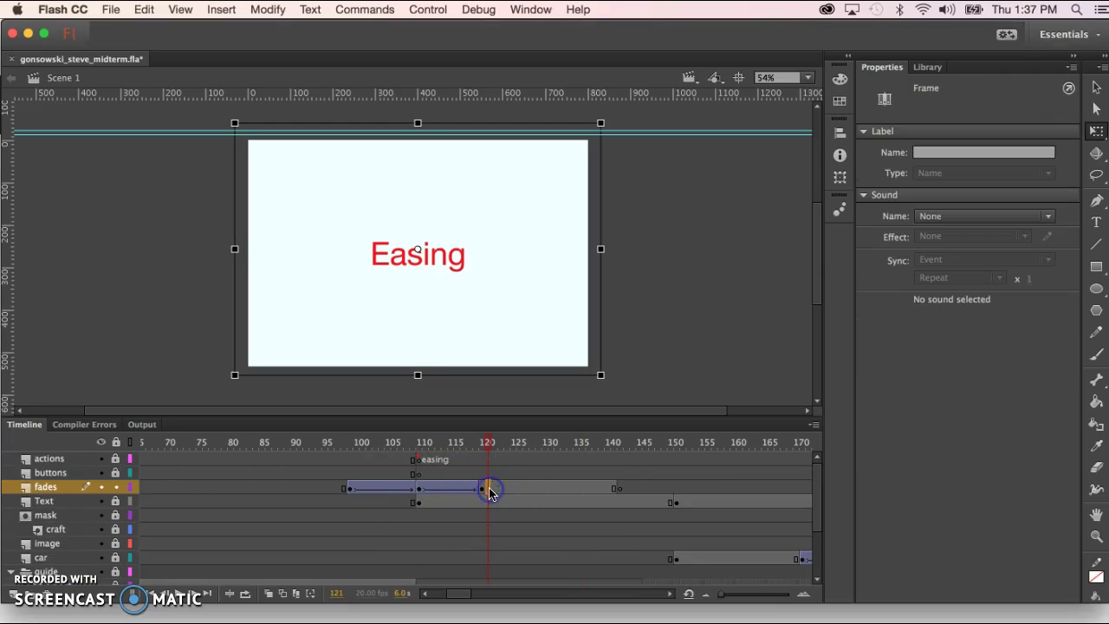
pyautogui.keyDown('shift'); pyautogui.click(613, 488); pyautogui.keyUp('shift')
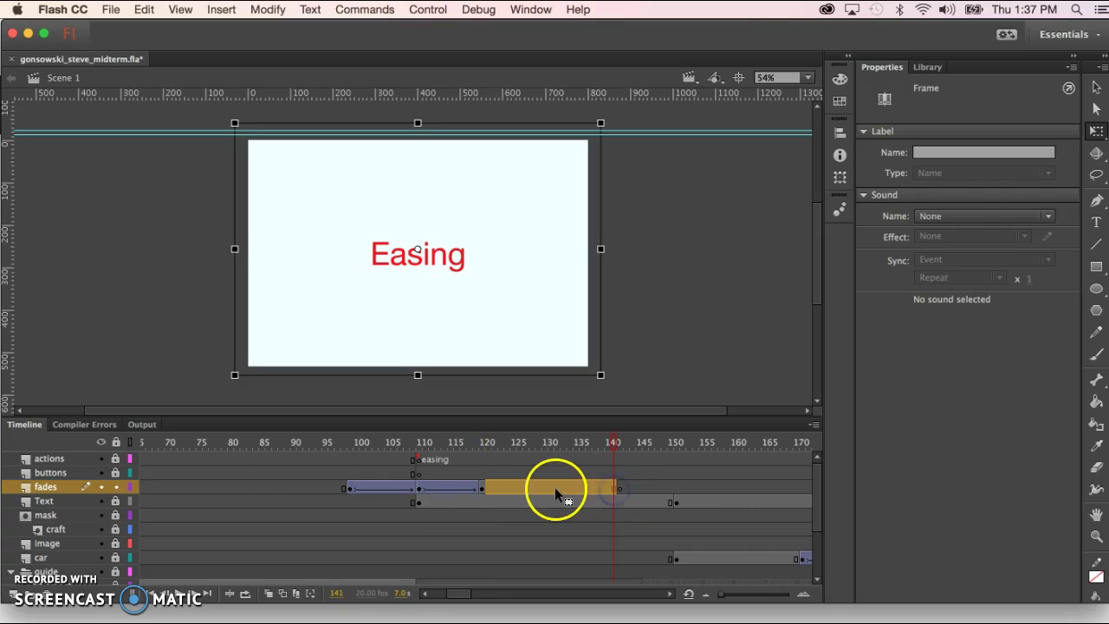
pyautogui.hotkey('shift', 'F5')
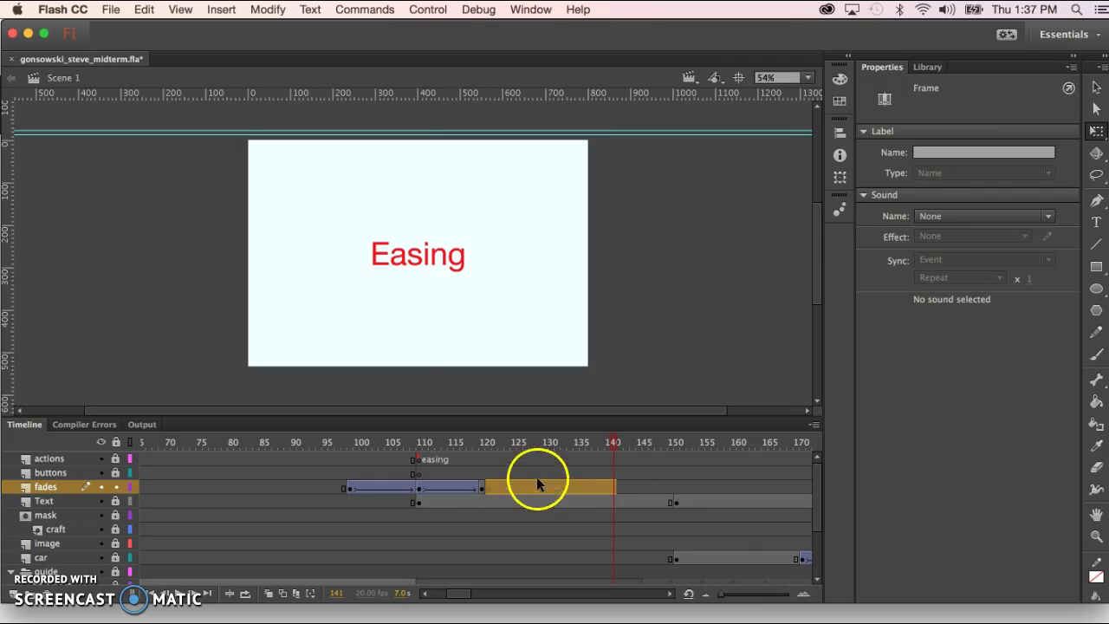
pyautogui.click(534, 472)
pyautogui.click(520, 487)
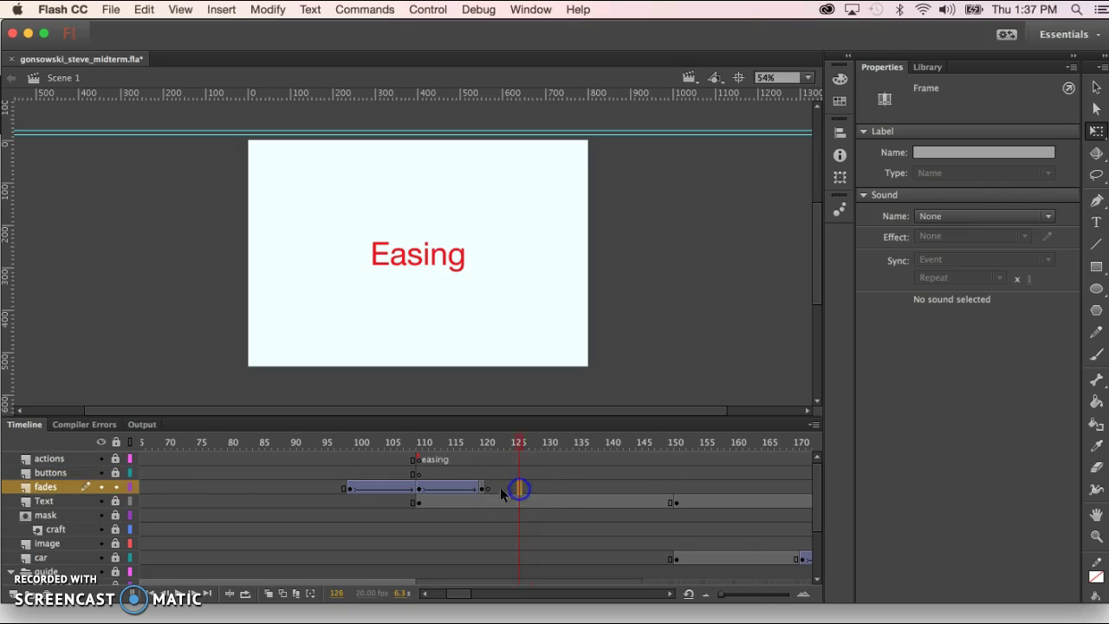
# Scrub through the shortened fade around frames 110 to 118 and examine the later easing and masking sections of the timeline.
pyautogui.moveTo(527, 454); pyautogui.dragTo(414, 464)
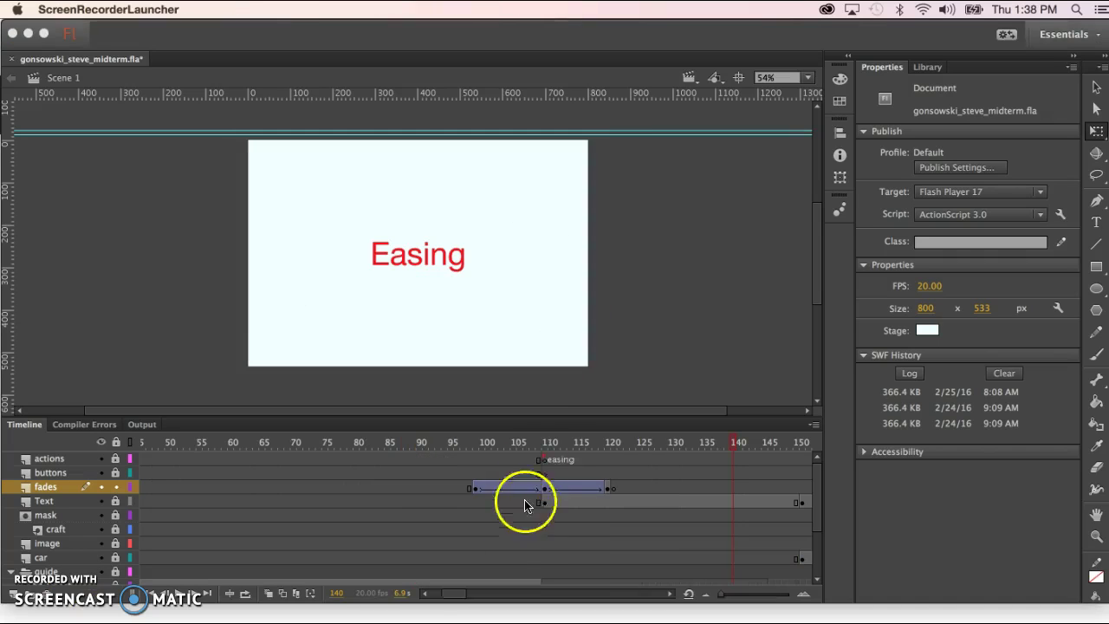
pyautogui.click(541, 443)
pyautogui.click(542, 444)
pyautogui.moveTo(544, 446); pyautogui.dragTo(594, 454)
pyautogui.hscroll(15, 655, 509)
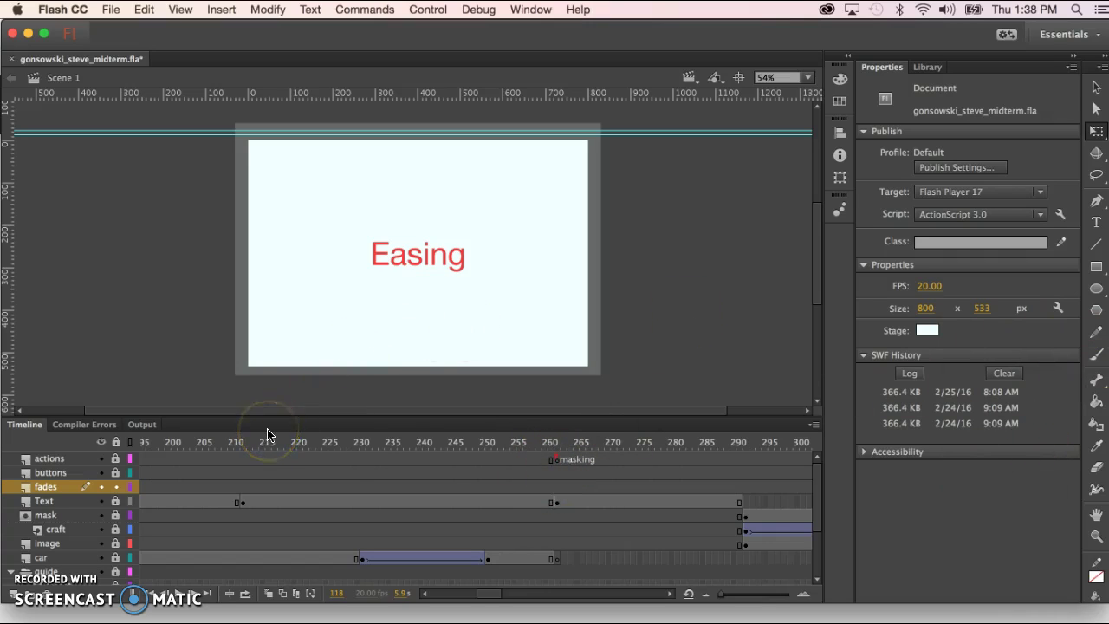
pyautogui.hscroll(-10, 345, 453)
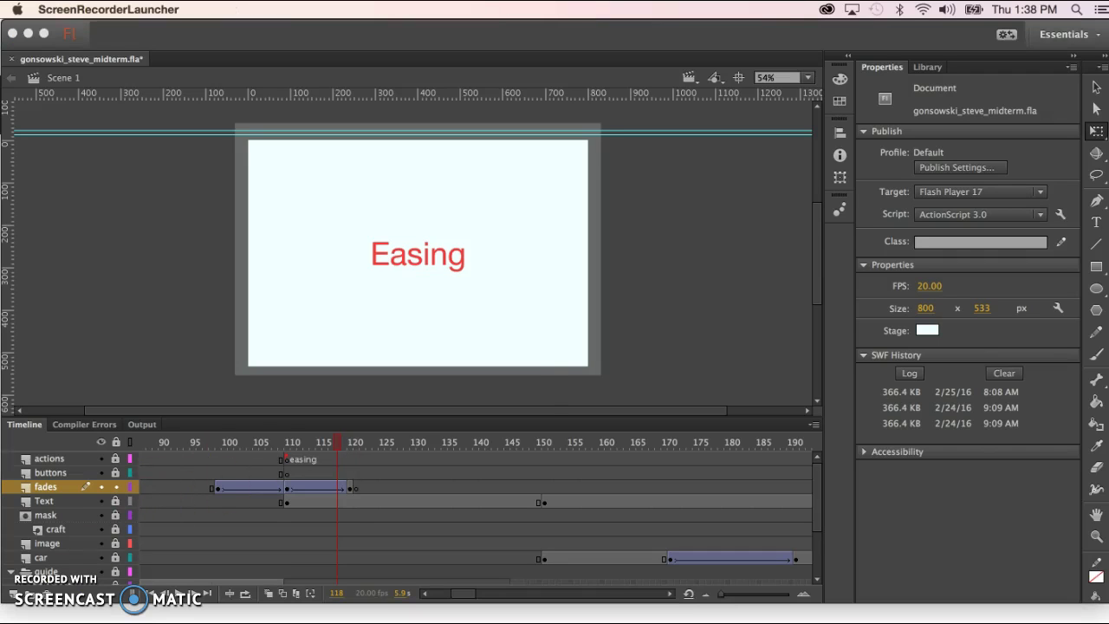
# Select the fade transition frames 99 to 120 on the fades layer.
pyautogui.click(217, 461)
pyautogui.click(262, 458)
pyautogui.click(219, 460)
pyautogui.moveTo(229, 460); pyautogui.dragTo(350, 461)
pyautogui.click(350, 461)
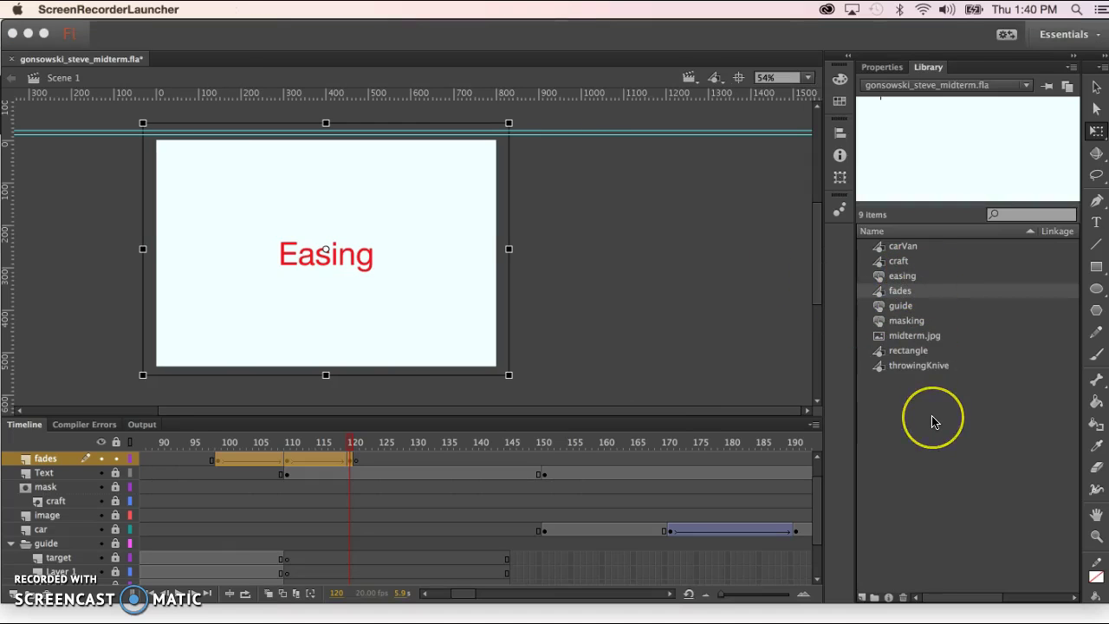
# Open the craft symbol from the library, scrub its blinking-window animation to frame 15, and return to Scene 1.
pyautogui.click(897, 264)
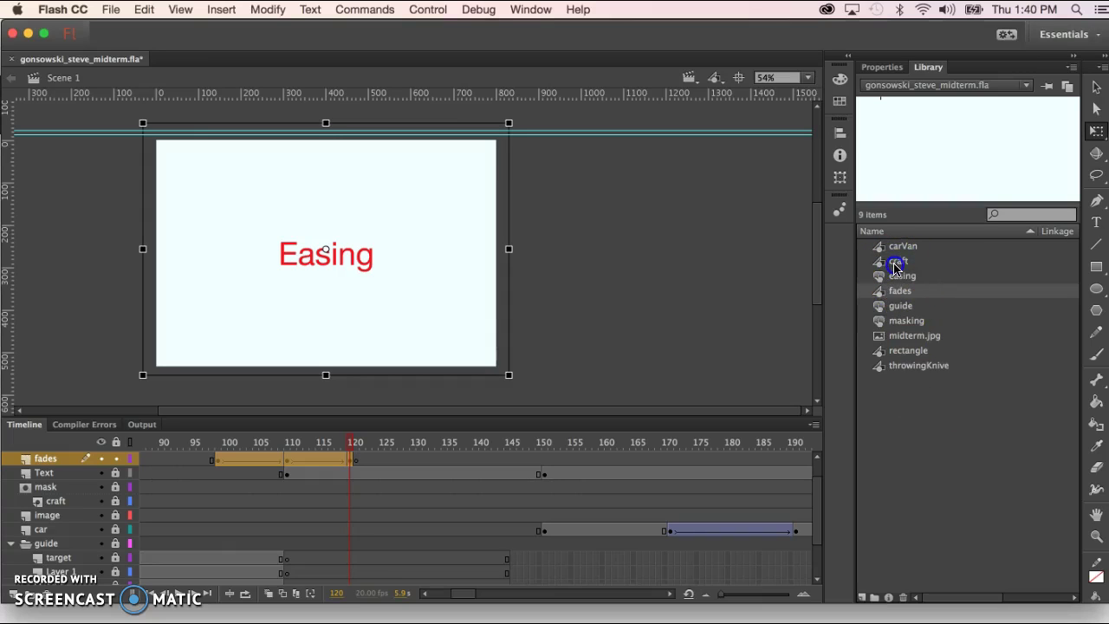
pyautogui.click(980, 164)
pyautogui.doubleClick(980, 164)
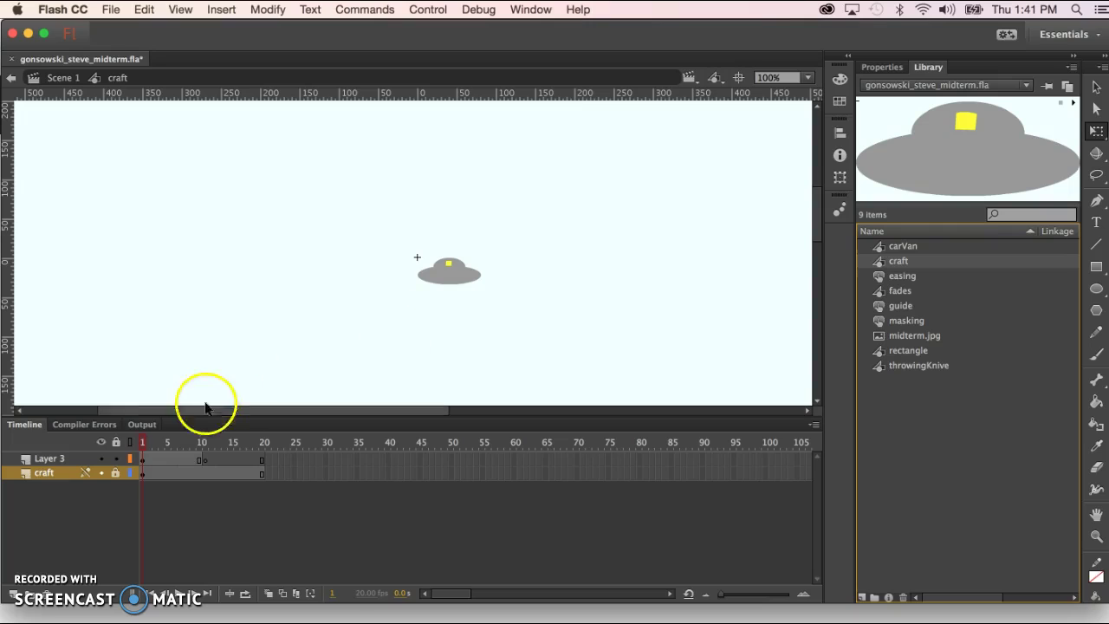
pyautogui.moveTo(142, 442); pyautogui.dragTo(157, 486)
pyautogui.moveTo(178, 444); pyautogui.dragTo(233, 488)
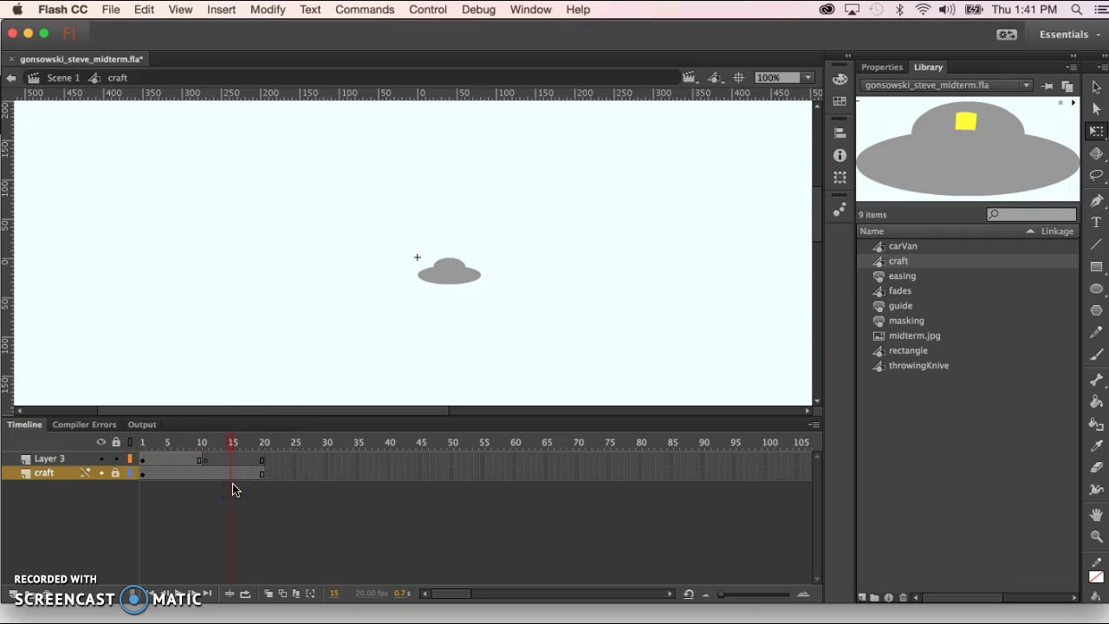
pyautogui.click(54, 611)
pyautogui.click(11, 80)
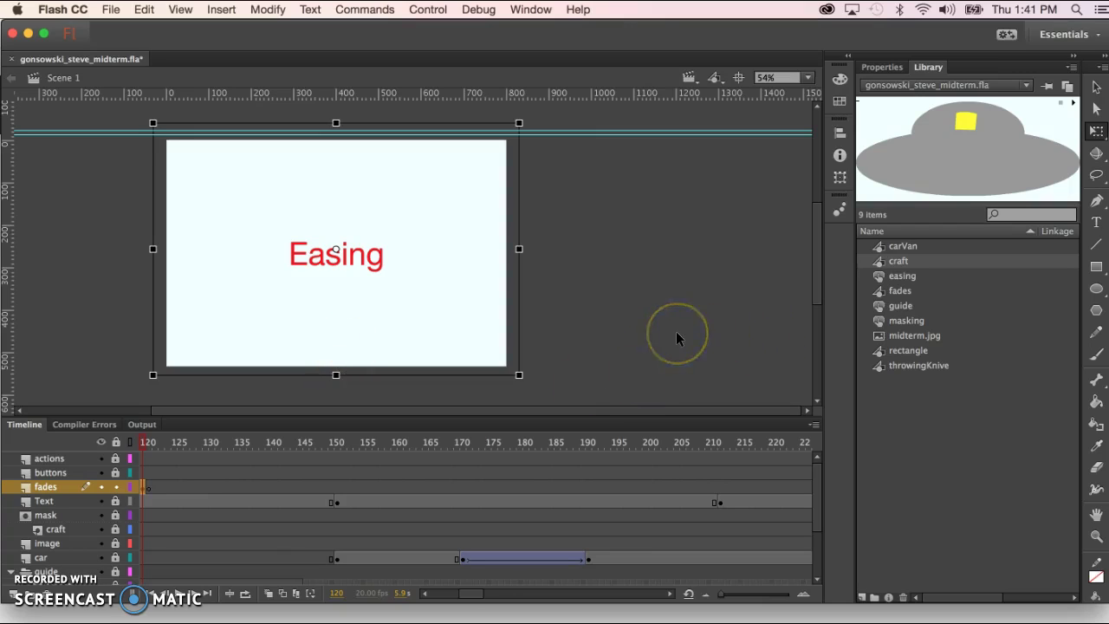
# Draw a borderless rectangle off the stage's right side on the fades layer at frame 120.
pyautogui.hscroll(-4, 634, 318)
pyautogui.hscroll(4, 634, 318)
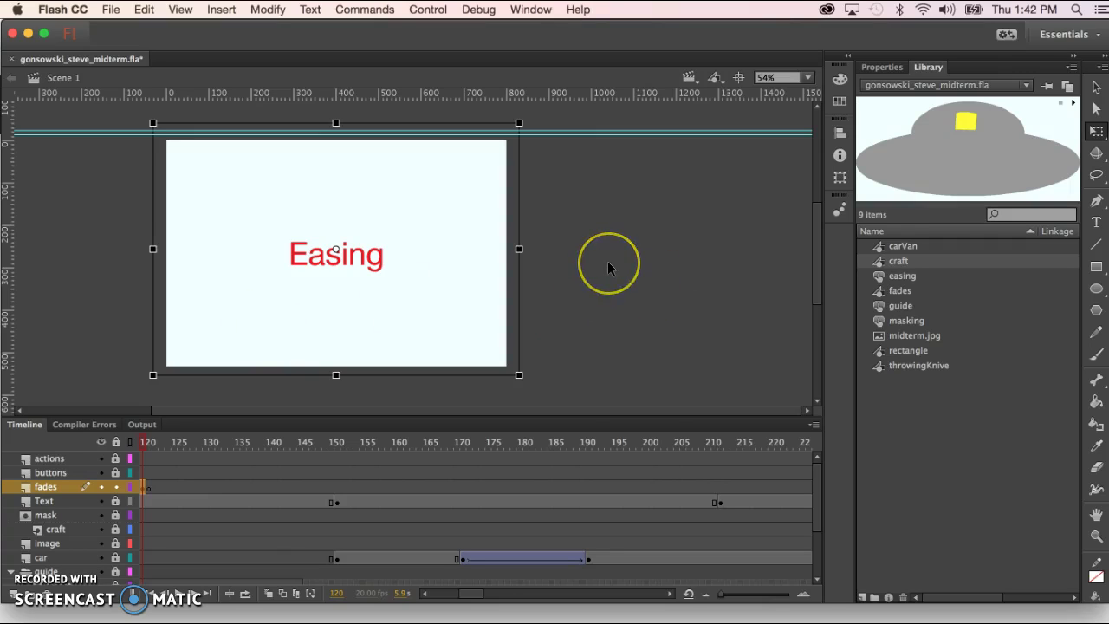
pyautogui.click(435, 245)
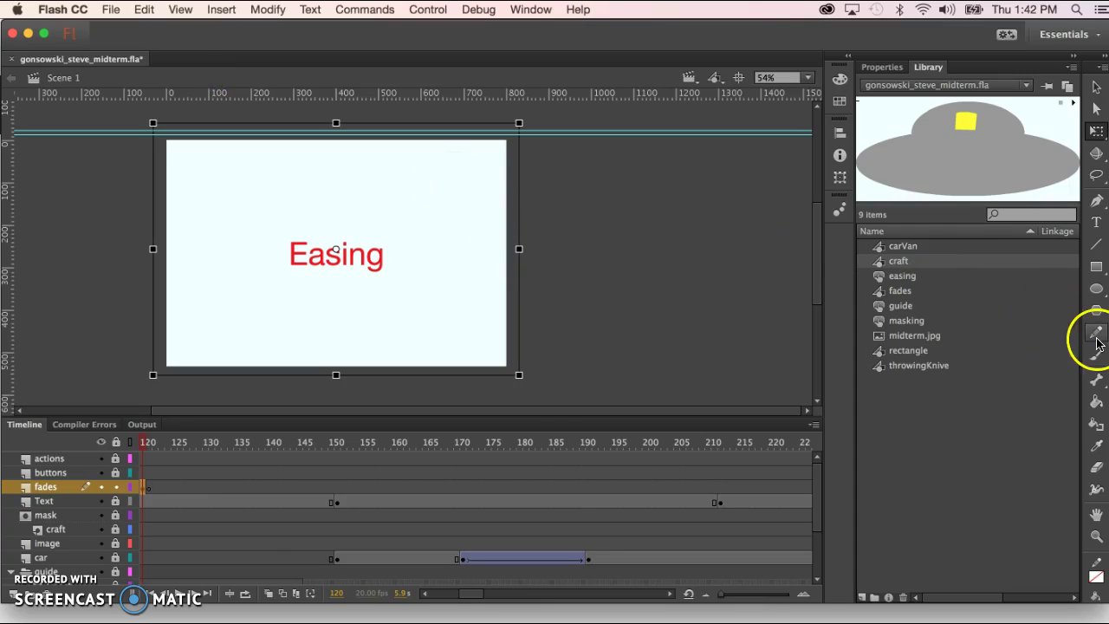
pyautogui.click(1096, 266)
pyautogui.moveTo(564, 198); pyautogui.dragTo(763, 347)
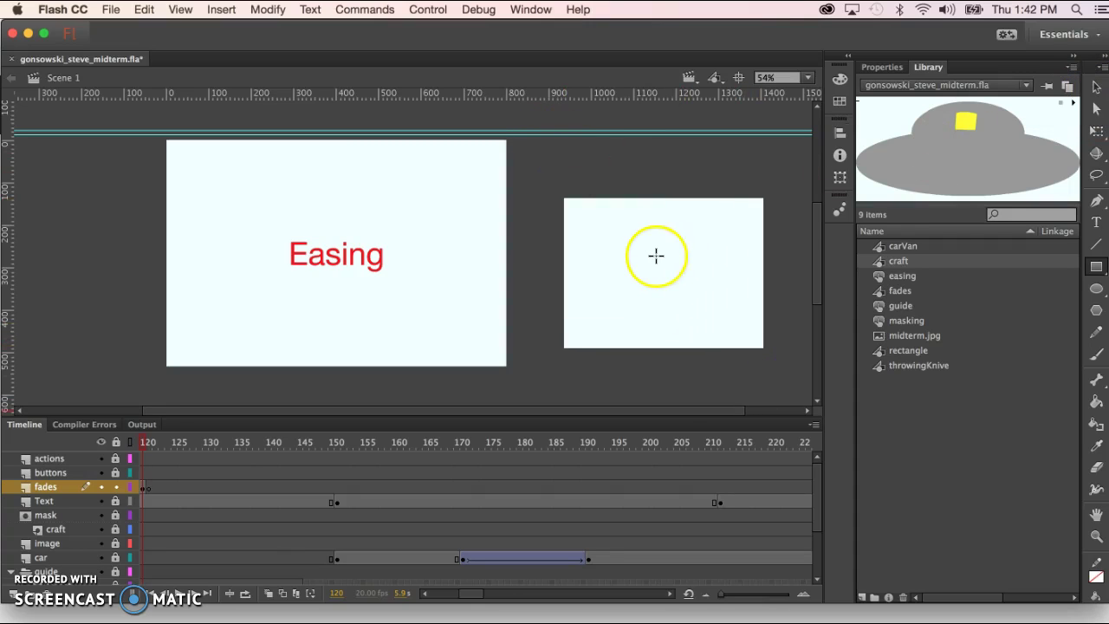
# Convert the rectangle beside the stage into a graphic symbol named temp.
pyautogui.click(1096, 88)
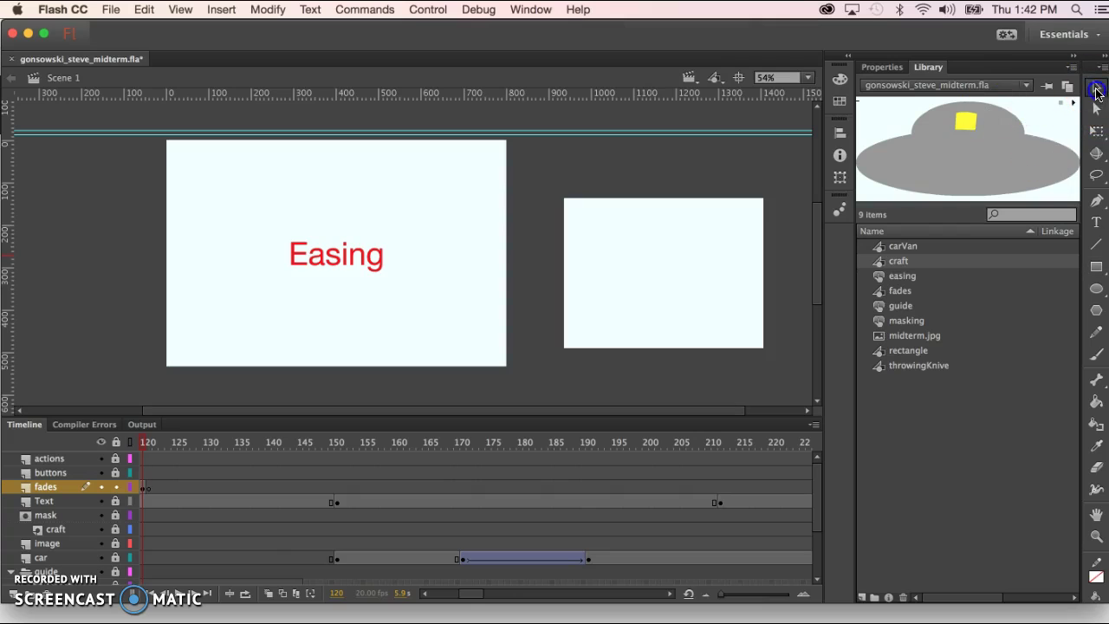
pyautogui.click(697, 299)
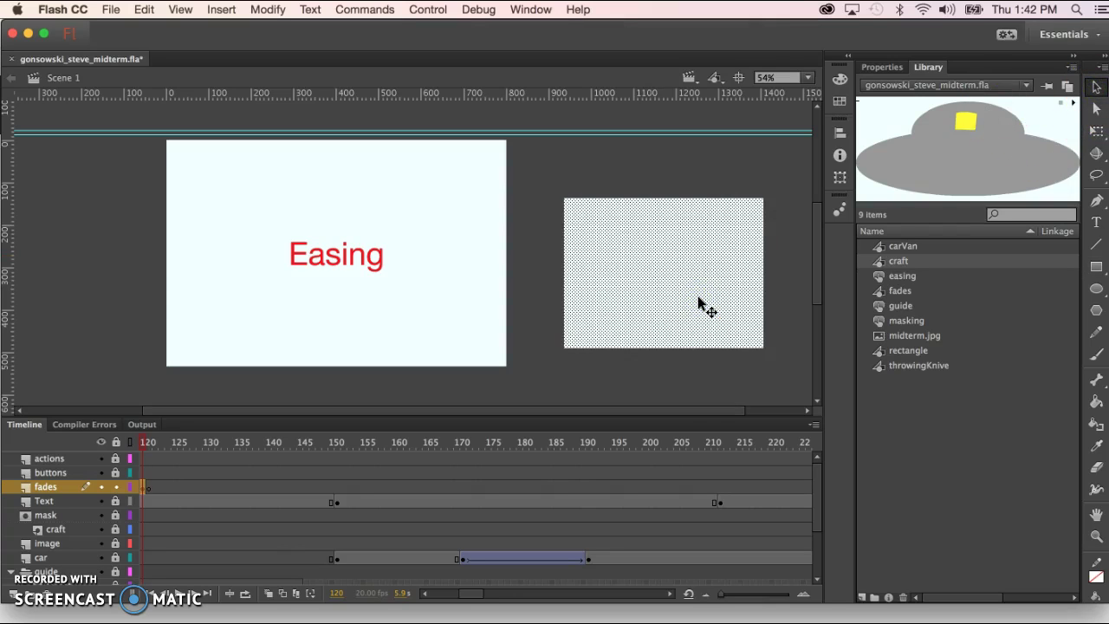
pyautogui.press('F8')
pyautogui.click(658, 163)
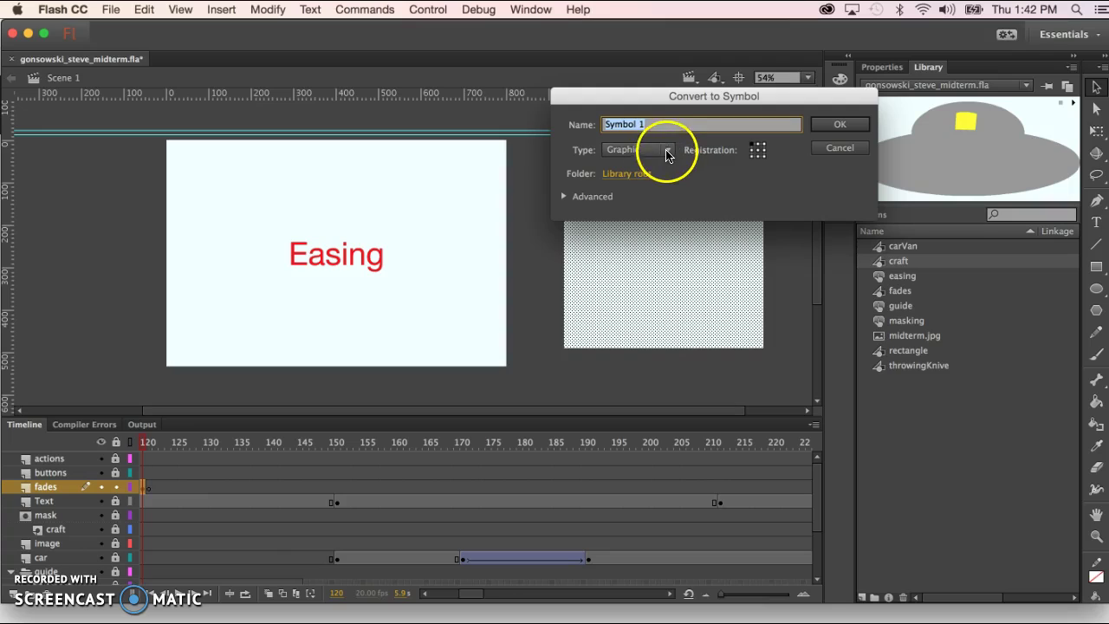
pyautogui.write('temp')
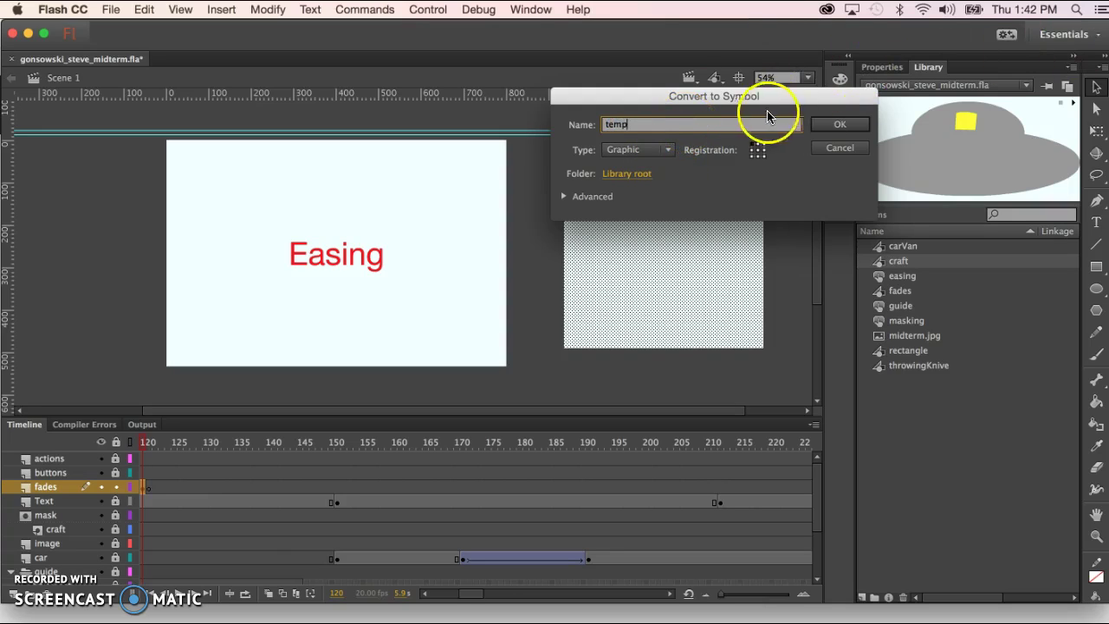
pyautogui.click(840, 124)
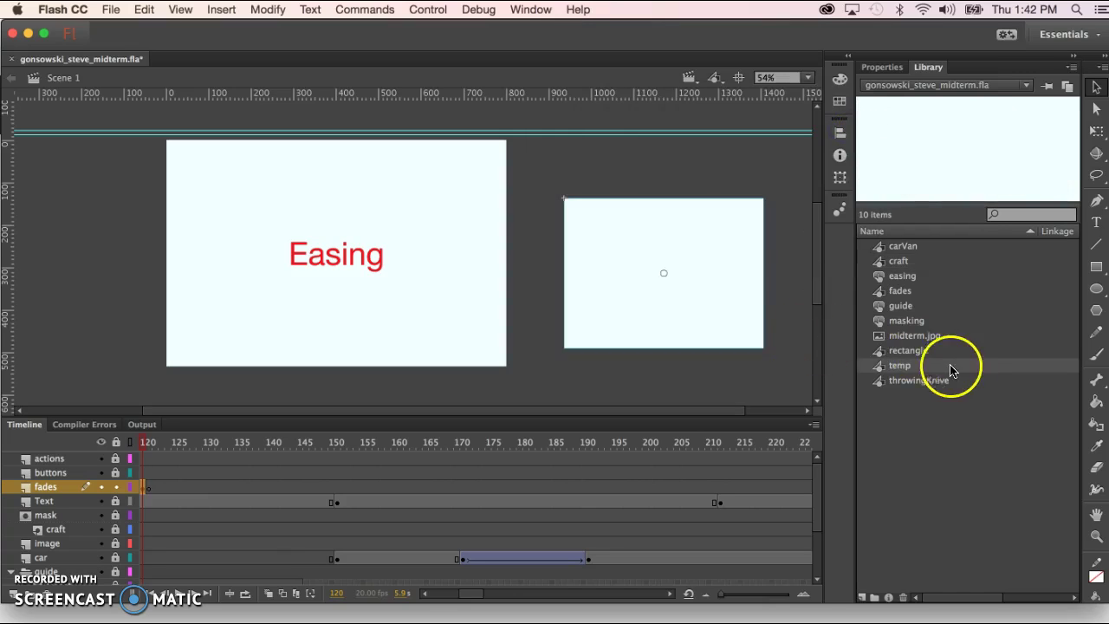
# Open the temp symbol from the library to view its contents, return to Scene 1 and select its instance.
pyautogui.doubleClick(941, 169)
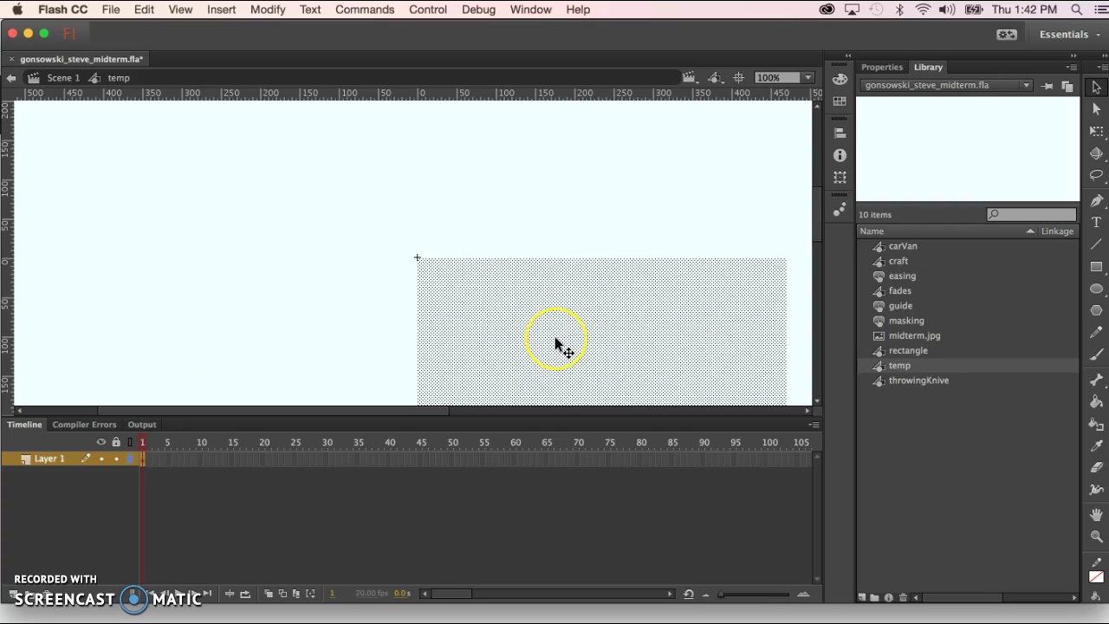
pyautogui.click(514, 320)
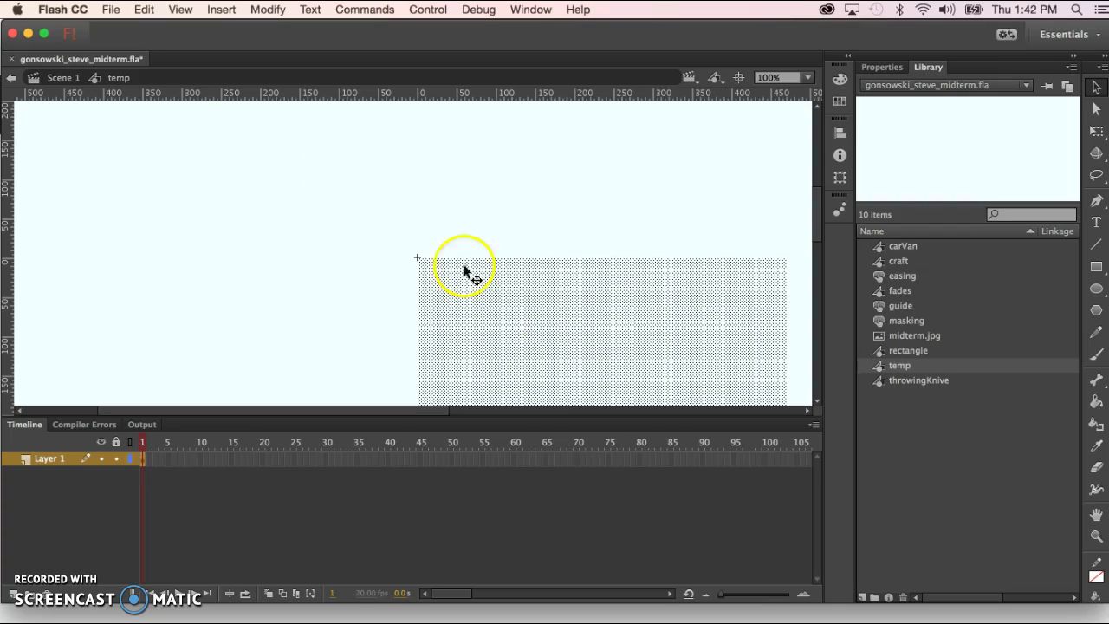
pyautogui.click(11, 78)
pyautogui.click(697, 359)
pyautogui.click(694, 268)
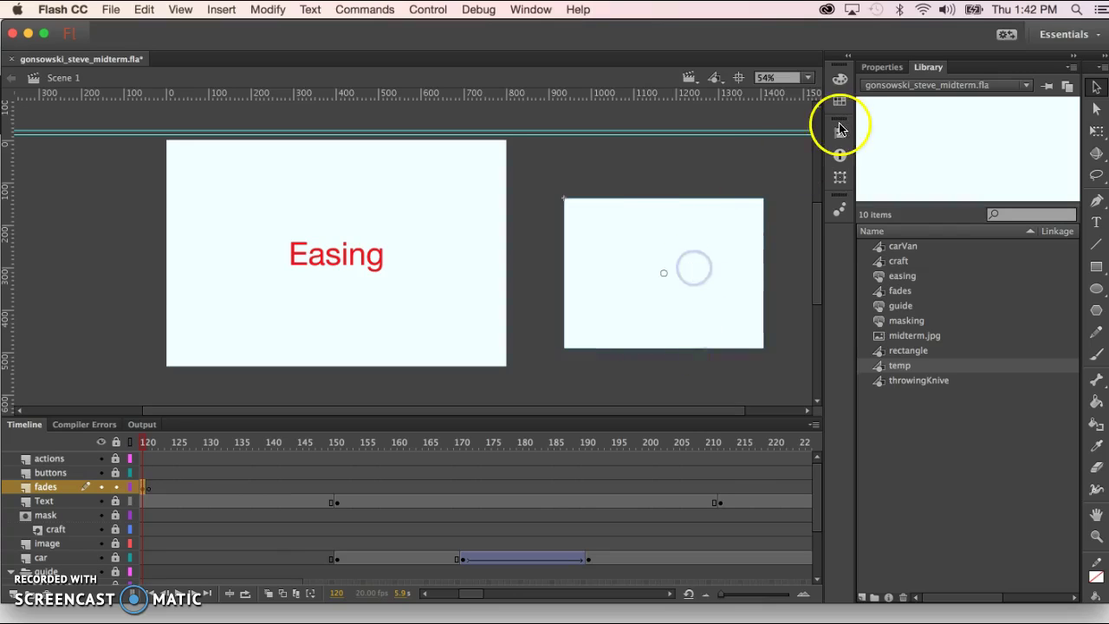
# Check the temp instance's behavior in its properties and locate the temp symbol in the library.
pyautogui.click(879, 69)
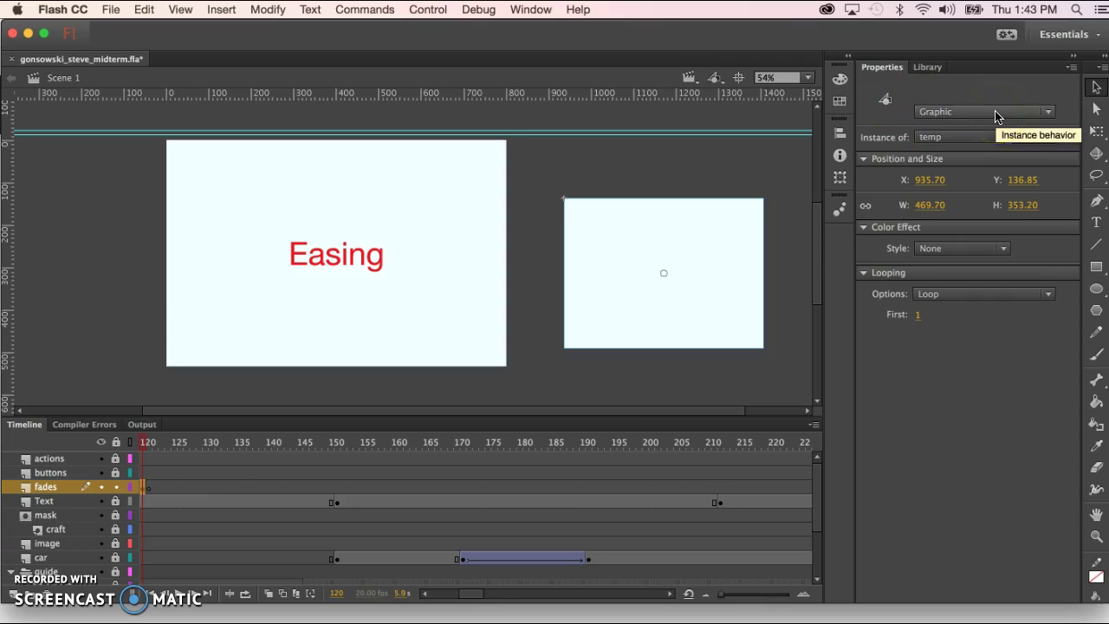
pyautogui.click(928, 68)
pyautogui.click(902, 367)
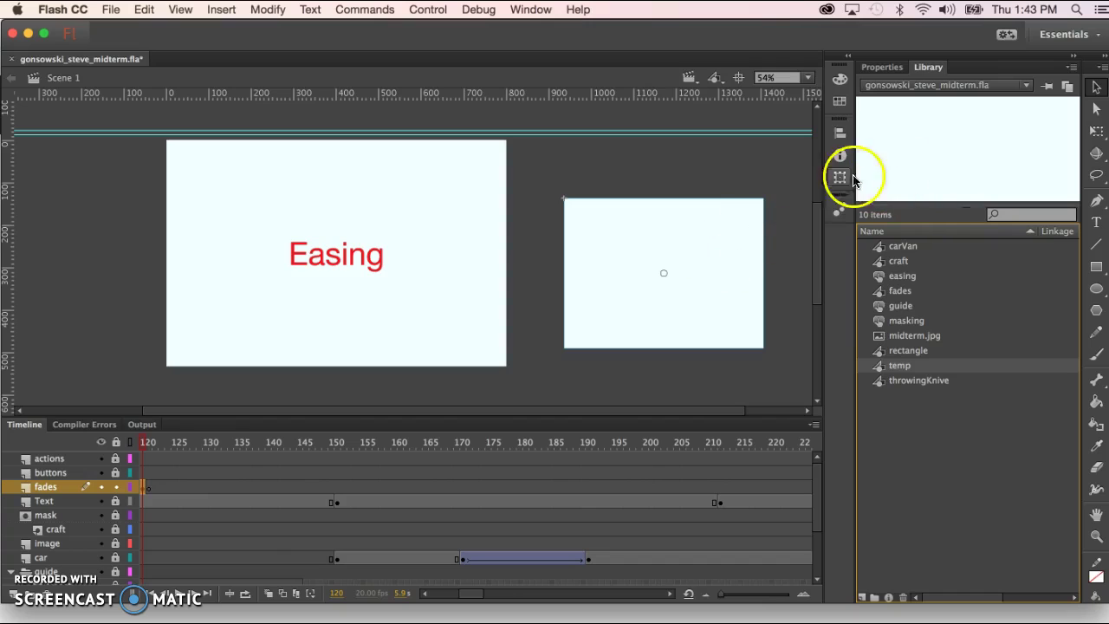
# Open the temp symbol for editing and inspect the properties of the rectangle shape inside it.
pyautogui.doubleClick(924, 163)
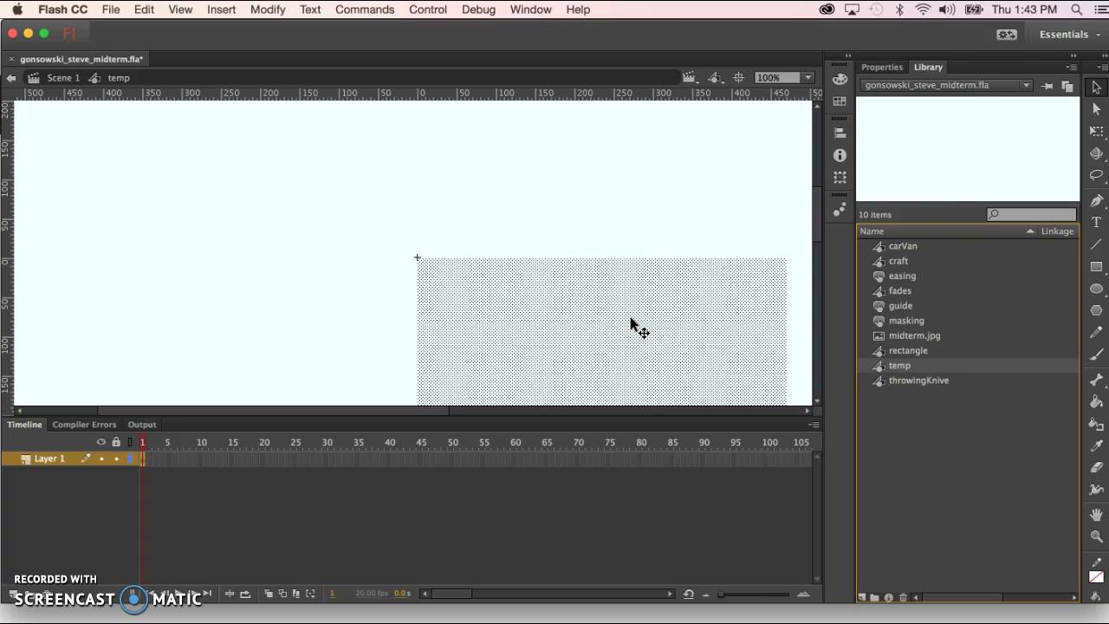
pyautogui.click(352, 305)
pyautogui.scroll(-3, 472, 237)
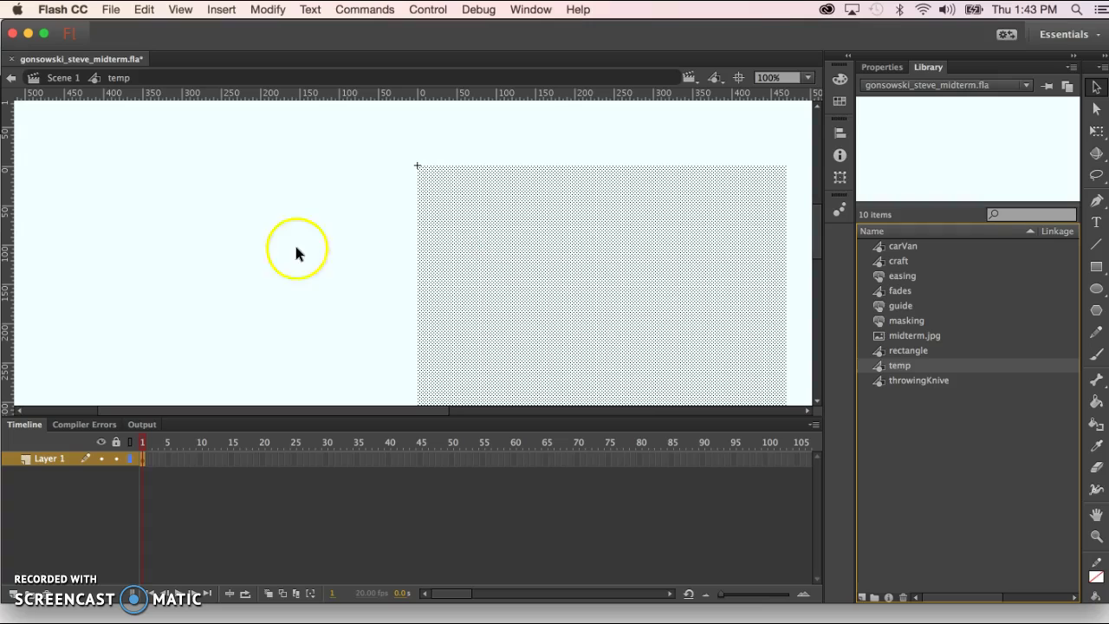
pyautogui.click(276, 248)
pyautogui.click(588, 296)
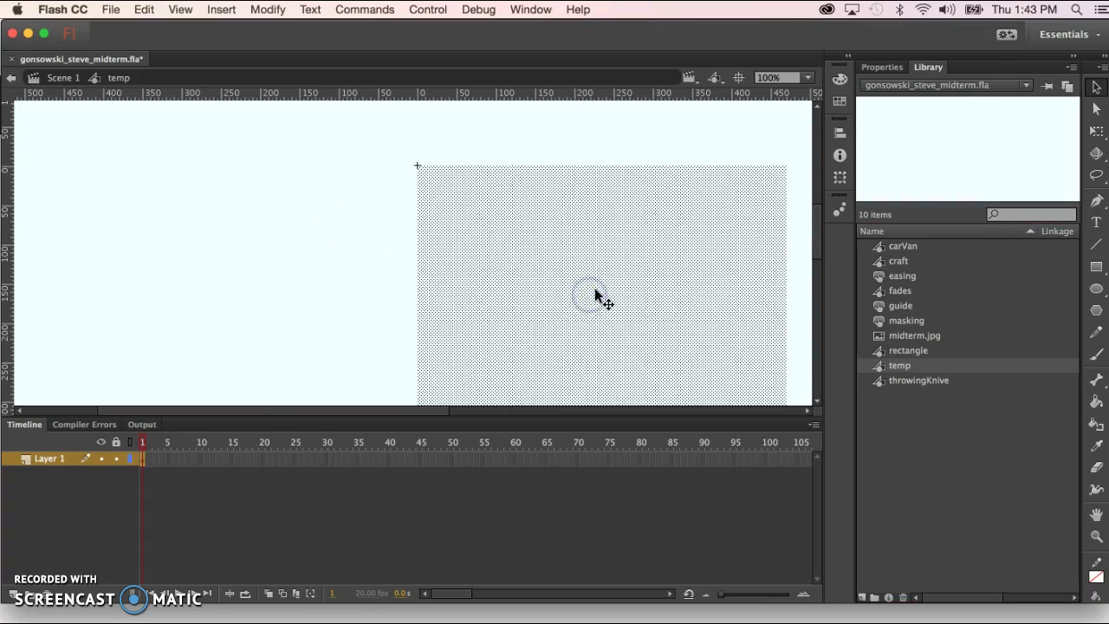
pyautogui.click(895, 68)
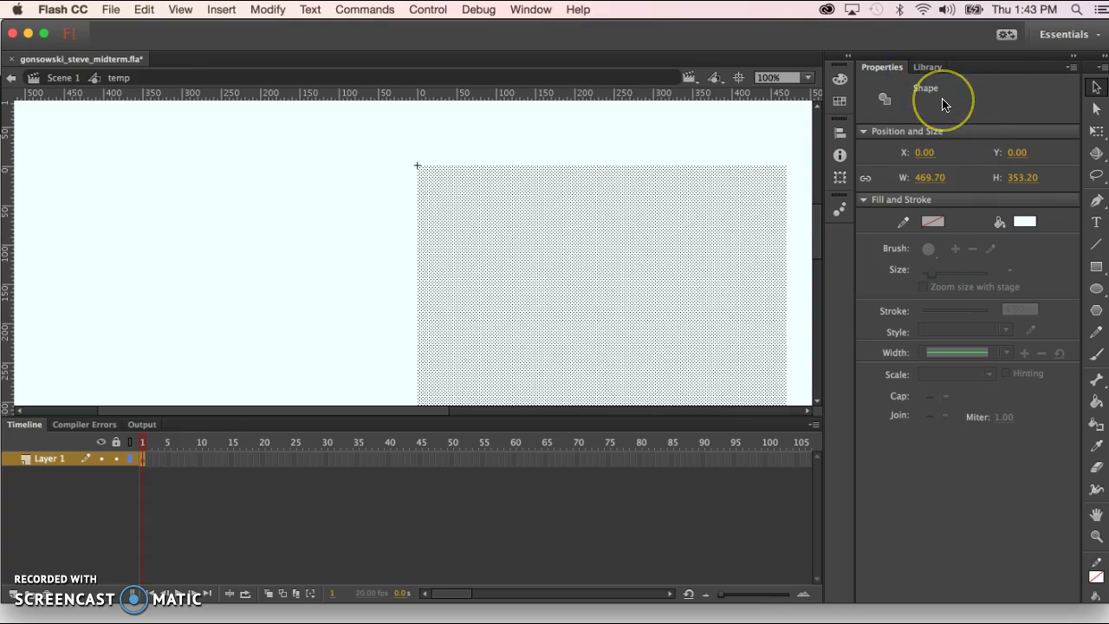
pyautogui.click(548, 303)
pyautogui.hscroll(10, 548, 304)
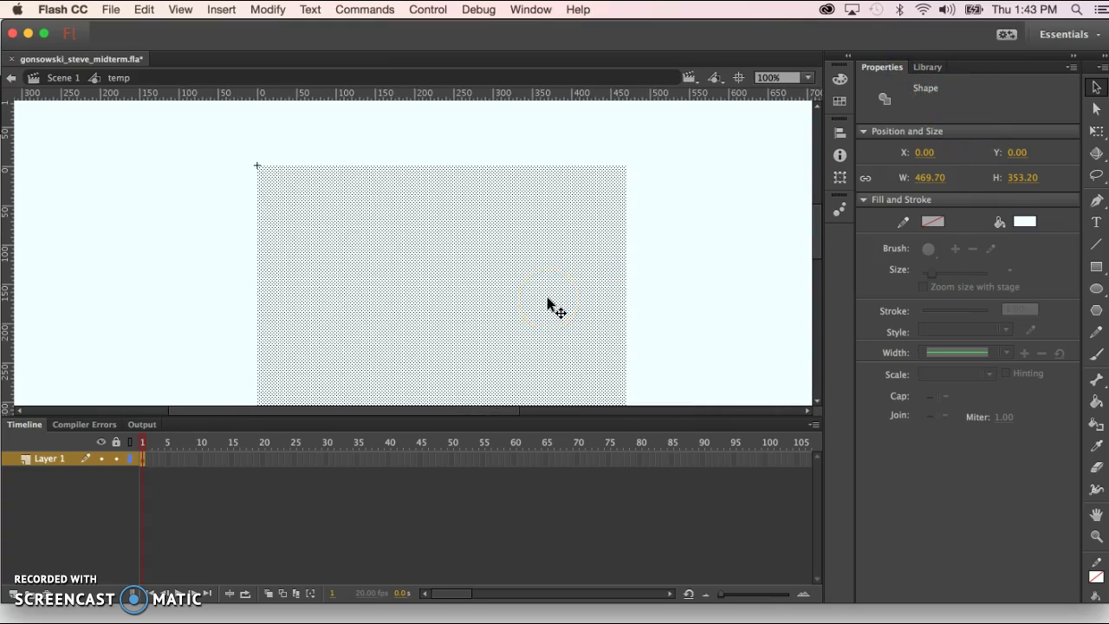
pyautogui.click(570, 277)
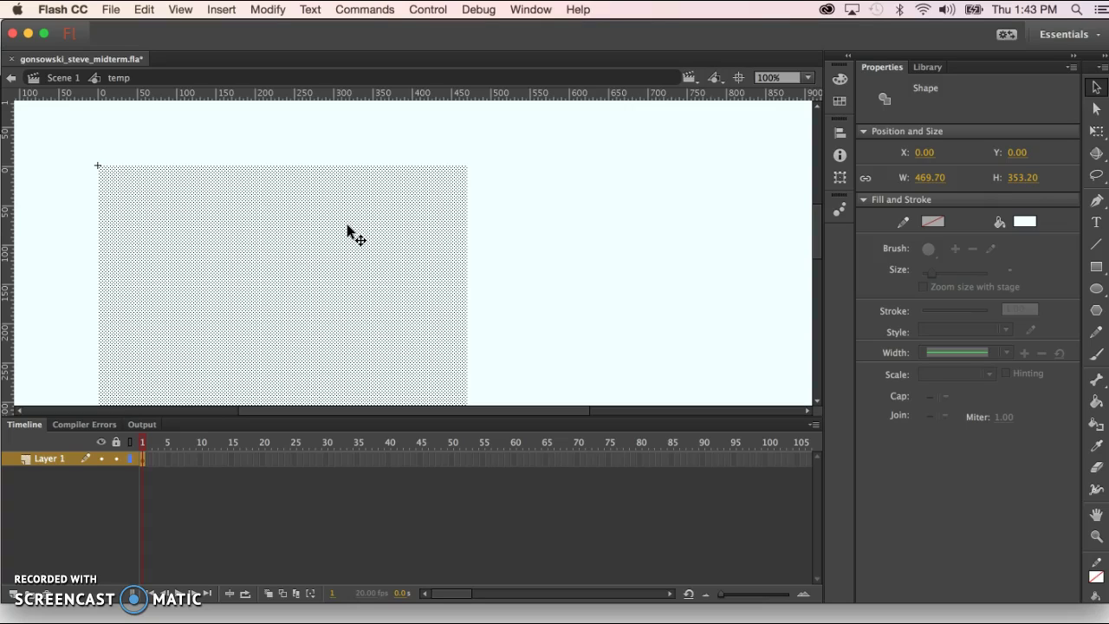
# Convert the rectangle inside temp into a nested graphic symbol named temp2theactualSymbolpiece.
pyautogui.click(351, 271)
pyautogui.press('F8')
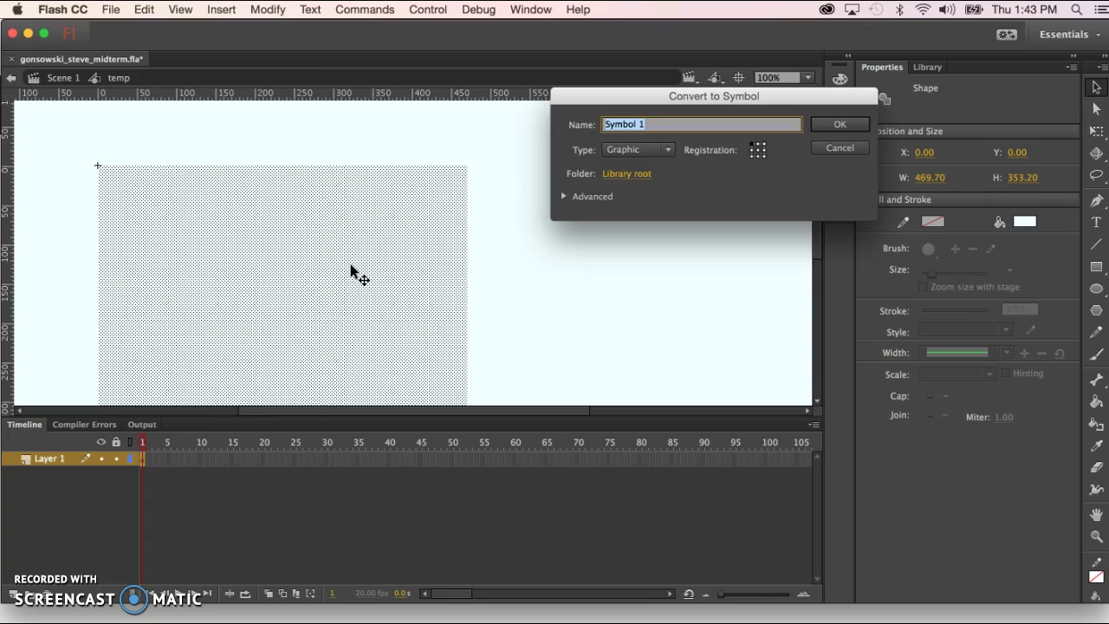
pyautogui.write('temp2theactual')
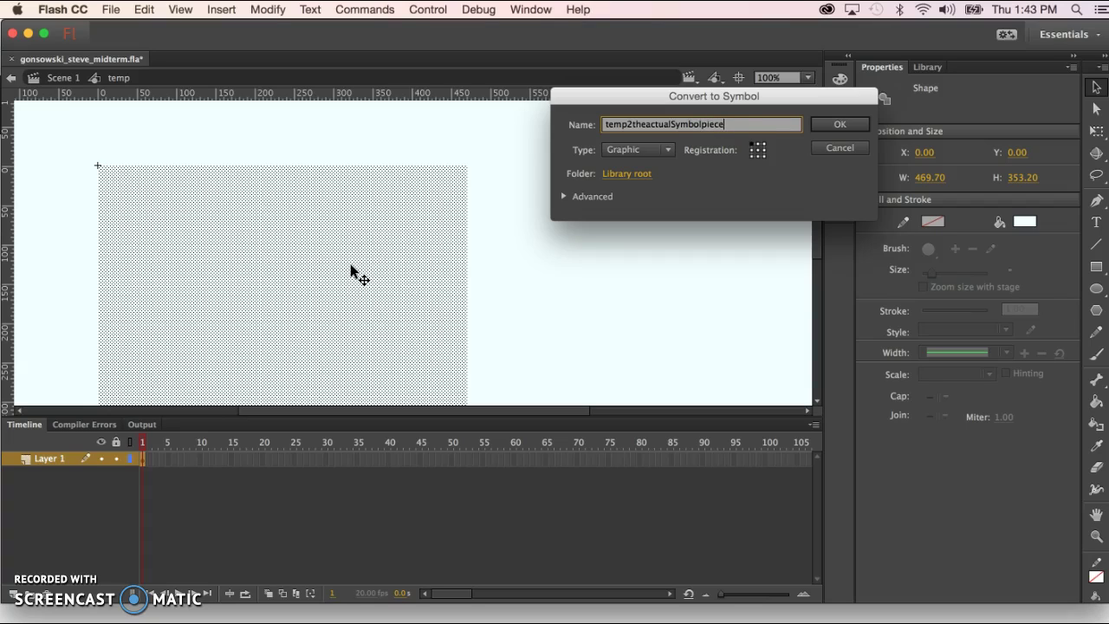
pyautogui.click(845, 127)
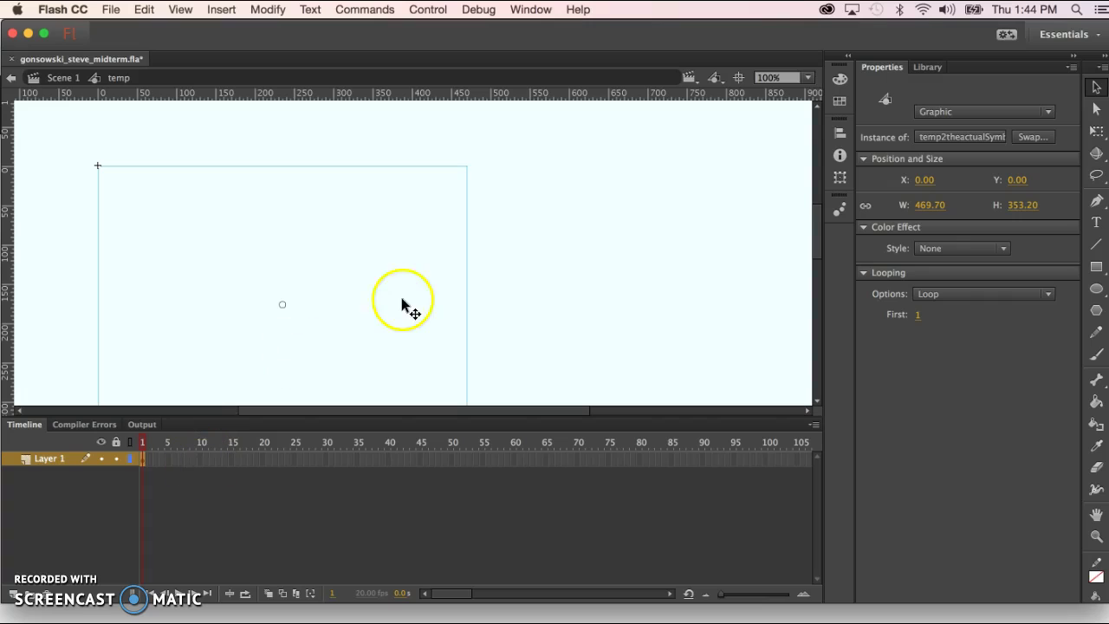
# Apply an Alpha color effect of 0% to the nested rectangle instance at frame 1.
pyautogui.click(928, 66)
pyautogui.click(894, 67)
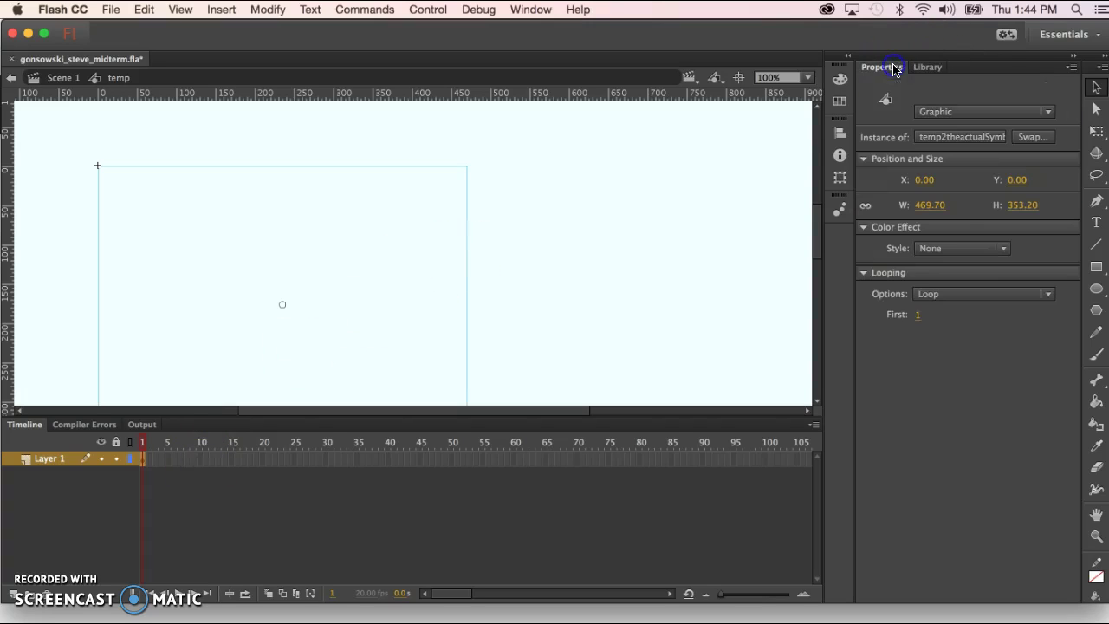
pyautogui.click(1003, 248)
pyautogui.click(972, 335)
pyautogui.moveTo(941, 275); pyautogui.dragTo(918, 274)
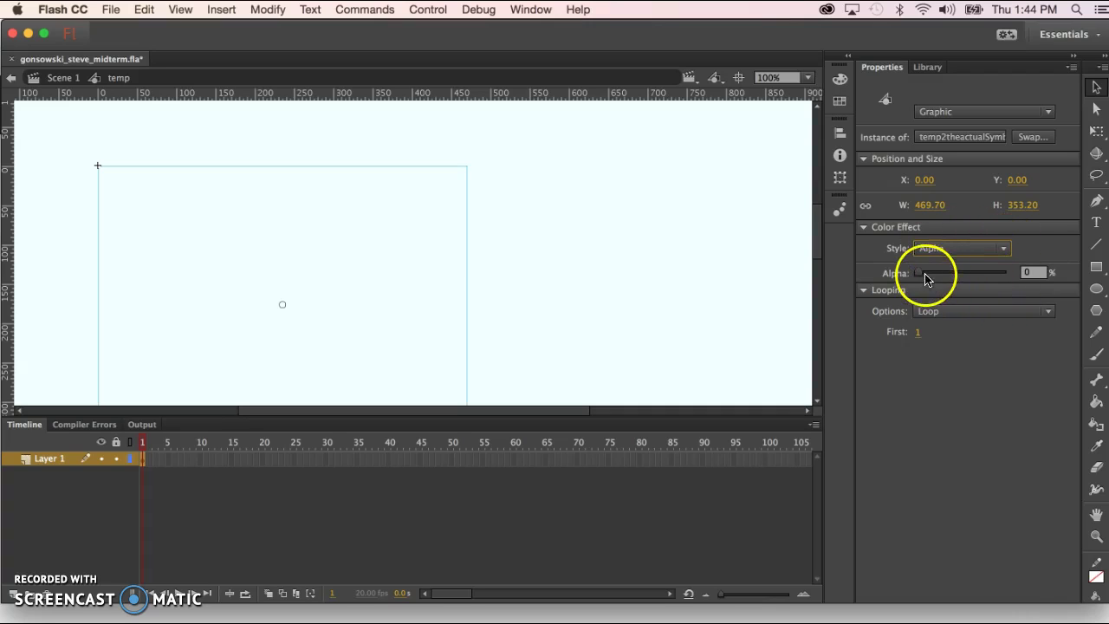
# Insert keyframes at frames 10 and 20 on Layer 1 of the temp symbol.
pyautogui.click(200, 459)
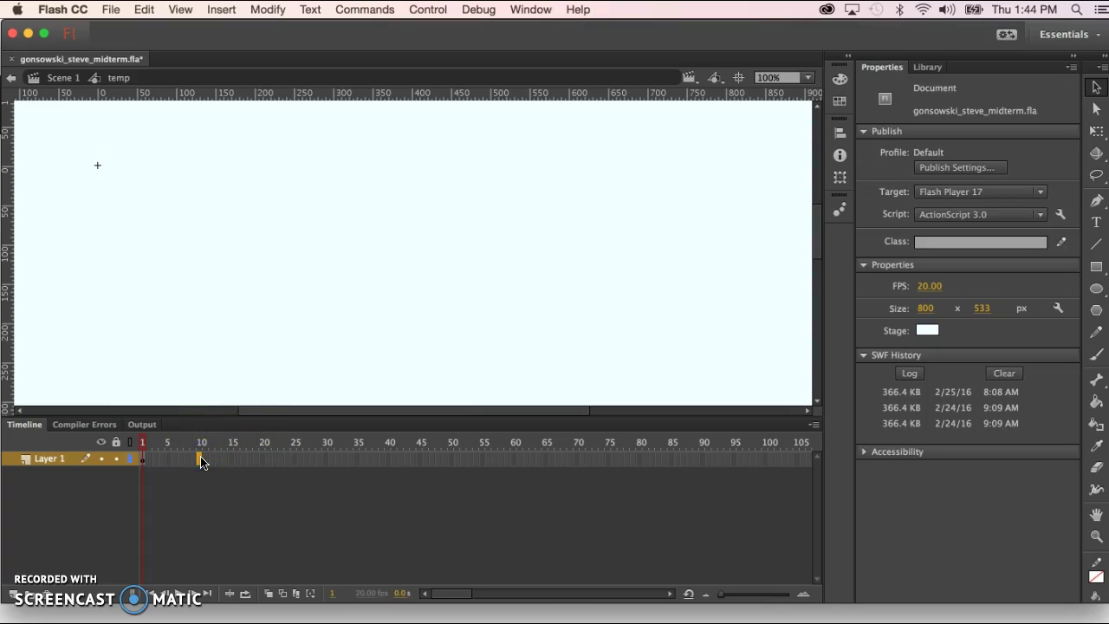
pyautogui.press('F5')
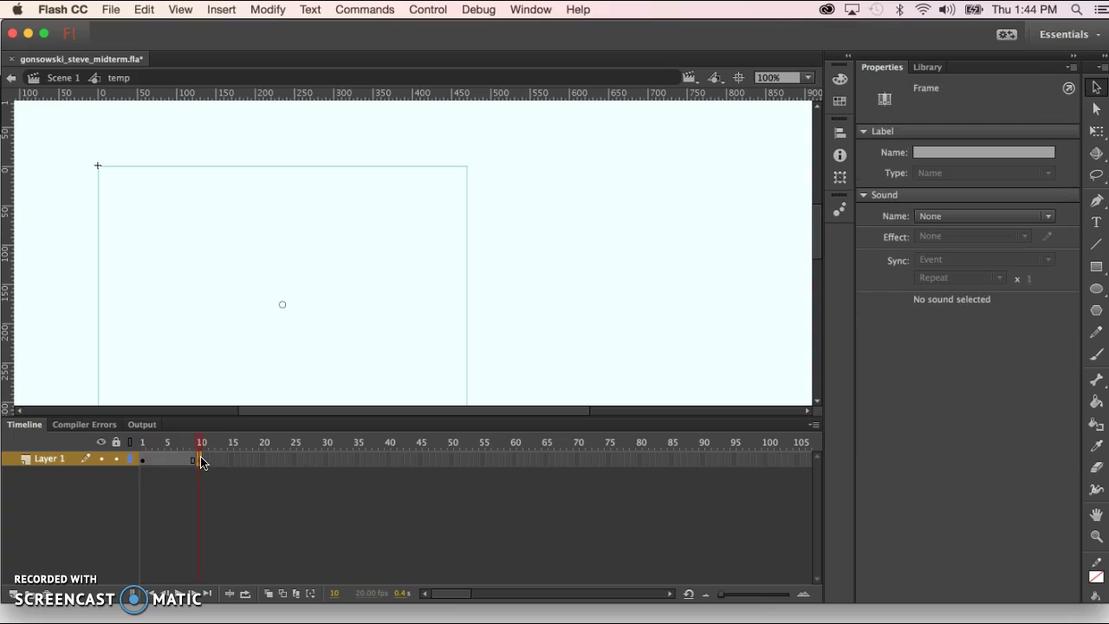
pyautogui.click(264, 460)
pyautogui.press('F6')
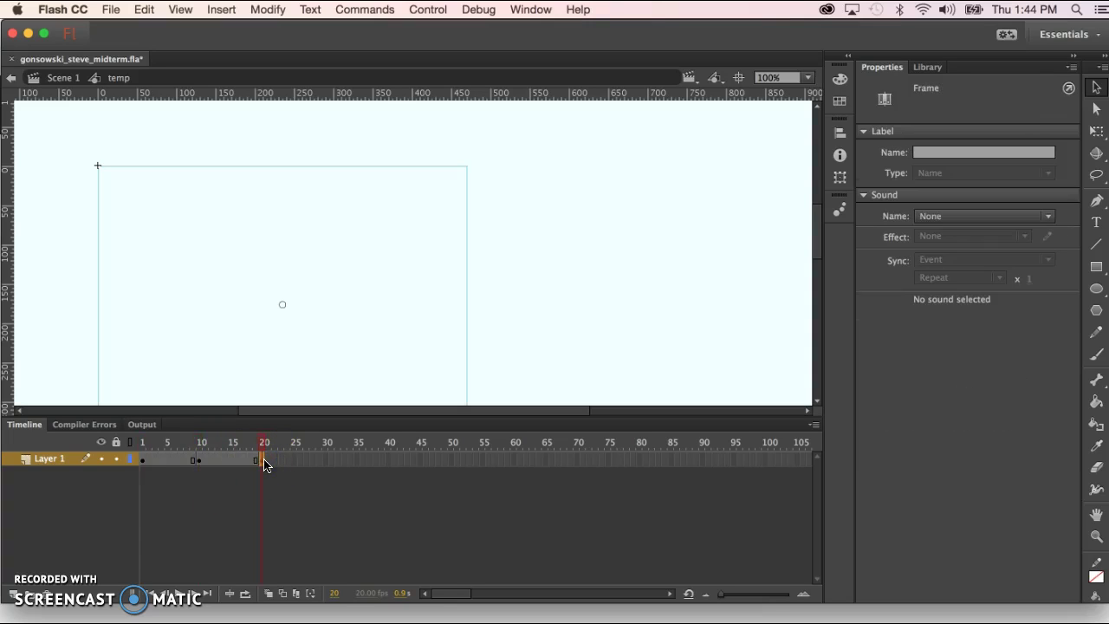
# Set the nested rectangle instance's alpha to 100% at frame 10.
pyautogui.click(201, 460)
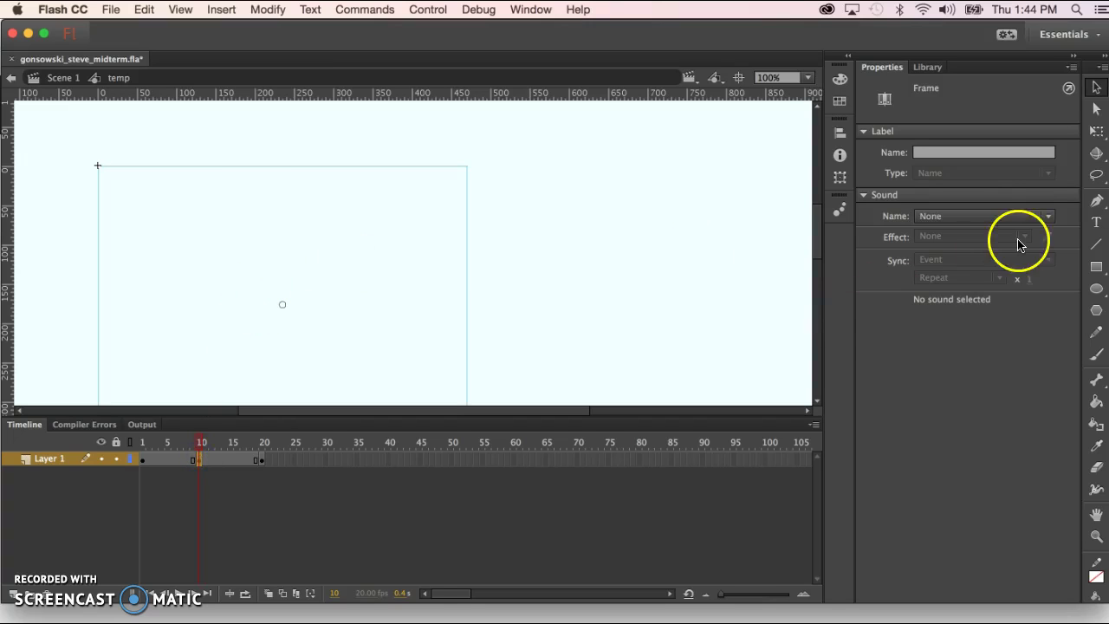
pyautogui.click(350, 246)
pyautogui.hscroll(-10, 431, 287)
pyautogui.scroll(-5, 430, 287)
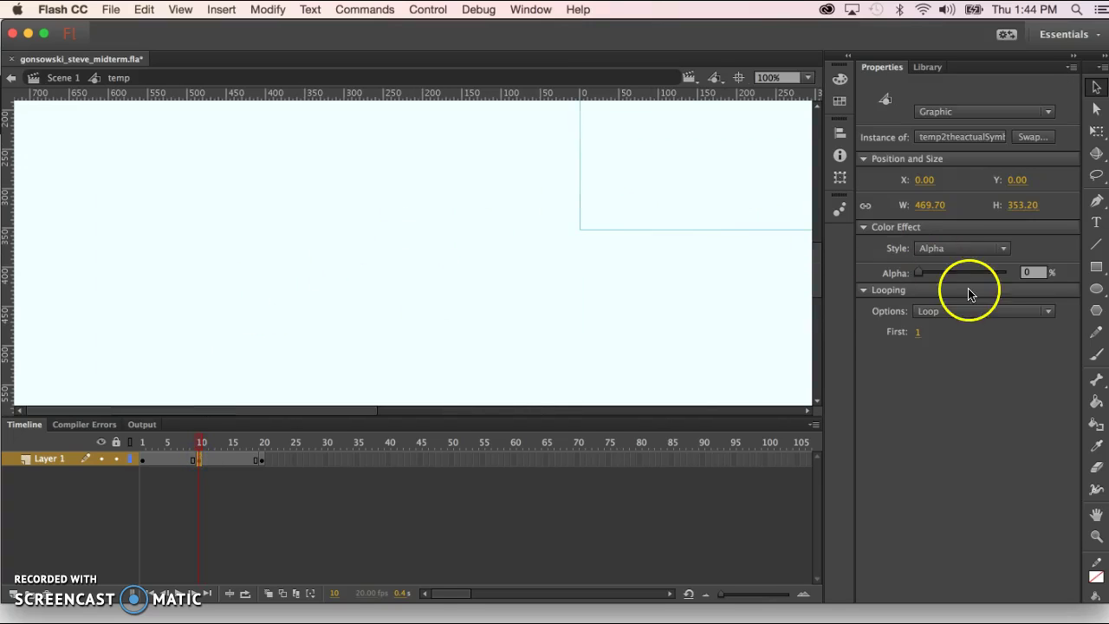
pyautogui.moveTo(916, 272); pyautogui.dragTo(1061, 279)
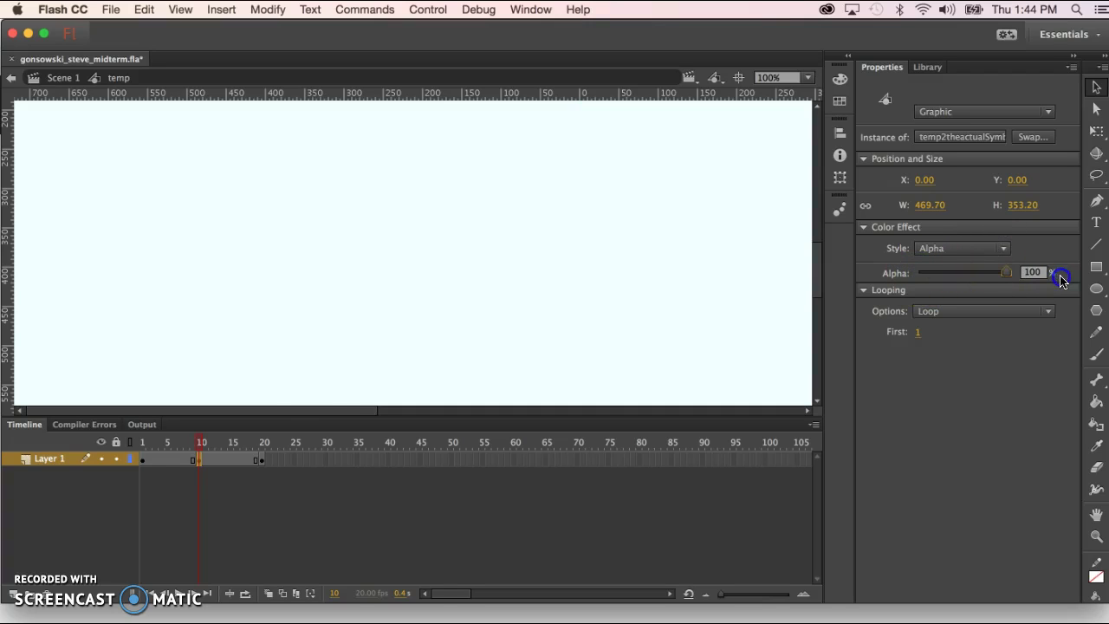
# Create classic tweens across both spans between frames 1, 10 and 20, and scrub back to frame 11.
pyautogui.click(179, 458)
pyautogui.keyDown('shift'); pyautogui.click(224, 458); pyautogui.keyUp('shift')
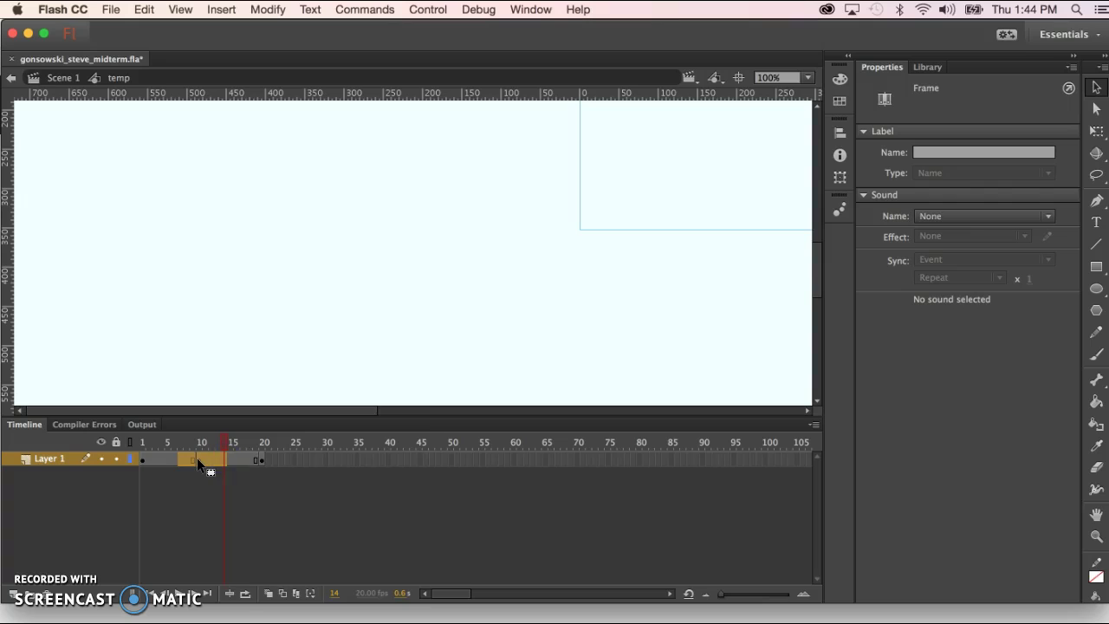
pyautogui.rightClick(197, 459)
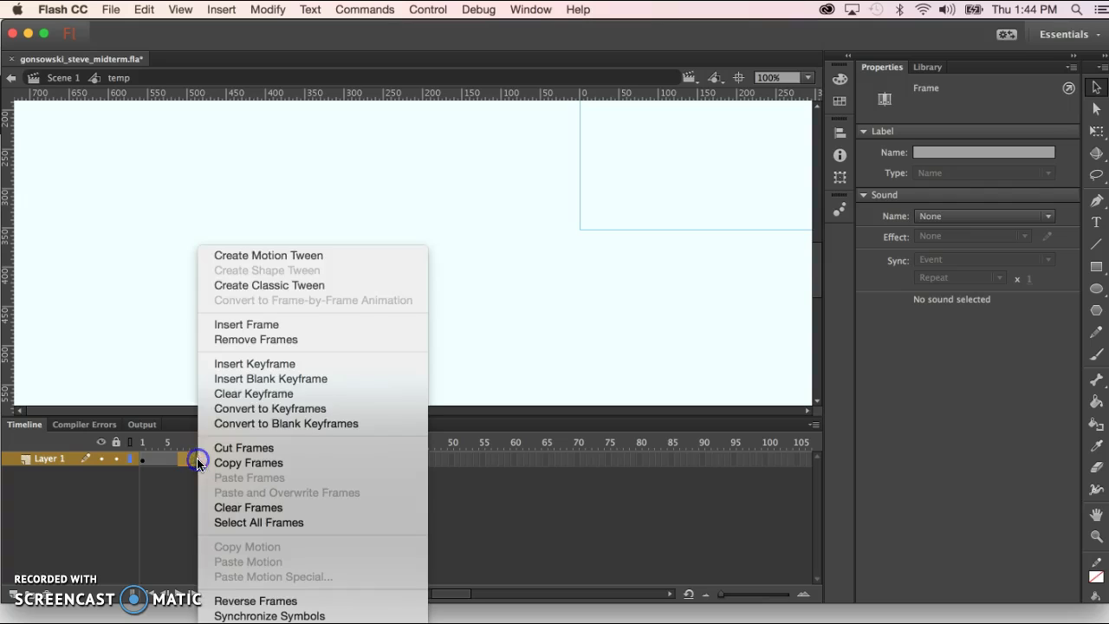
pyautogui.click(283, 288)
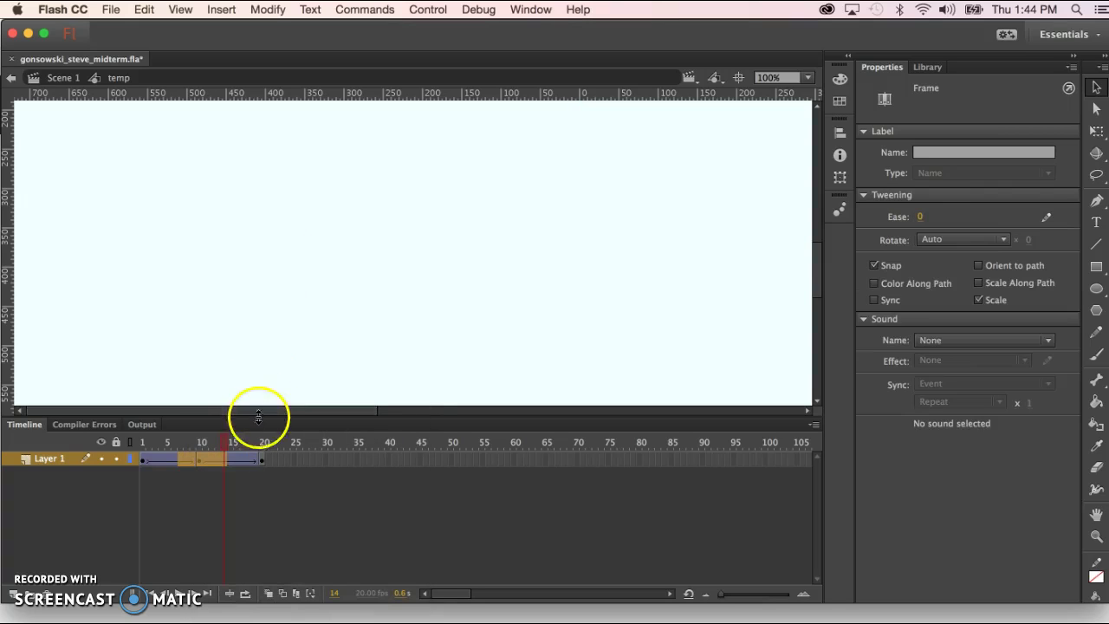
pyautogui.moveTo(230, 443); pyautogui.dragTo(205, 448)
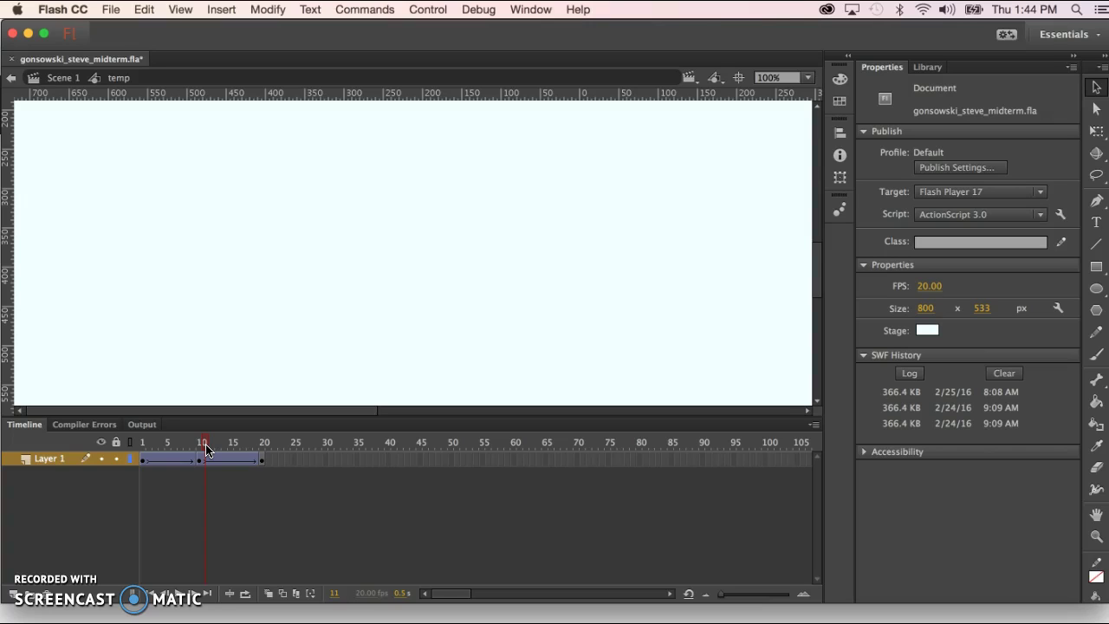
# Compare the temp and temp2theactualSymbolpiece symbols in the library.
pyautogui.click(926, 68)
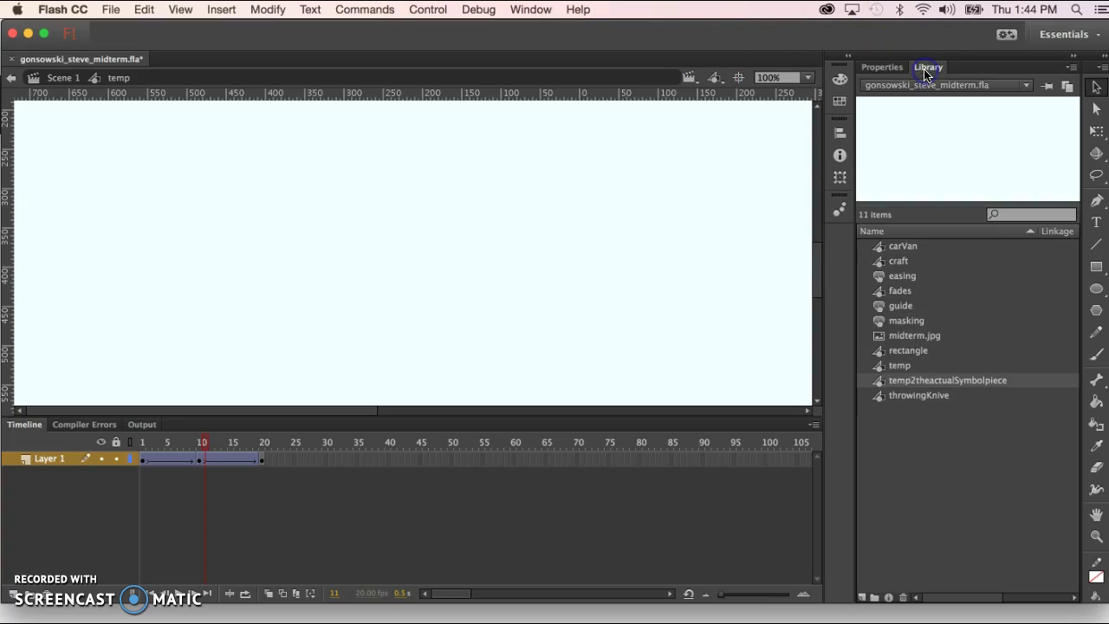
pyautogui.click(901, 370)
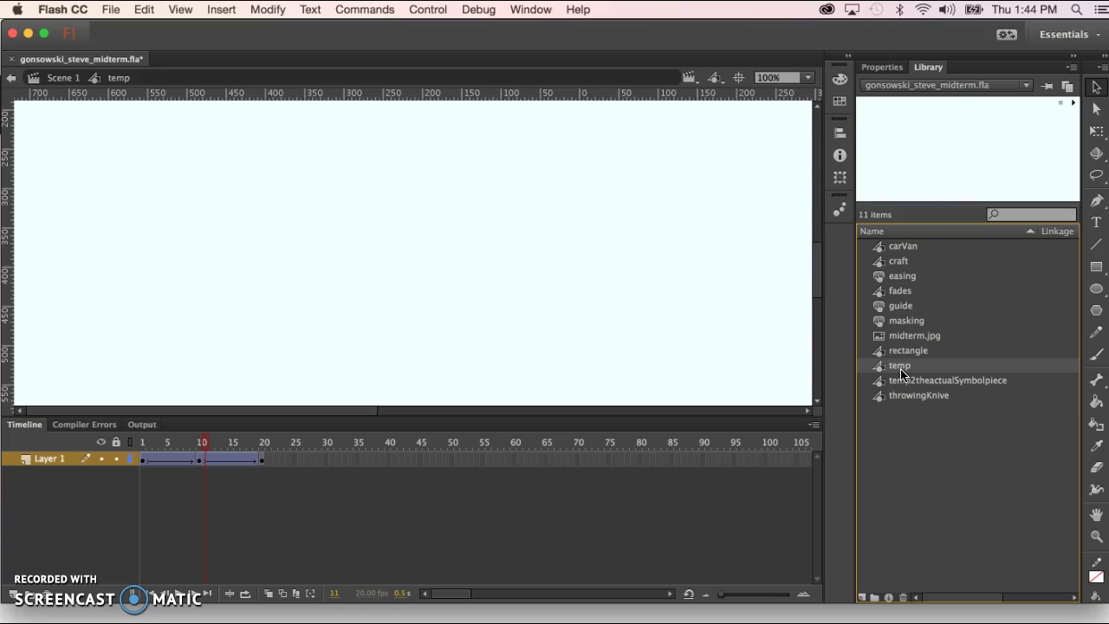
pyautogui.click(910, 387)
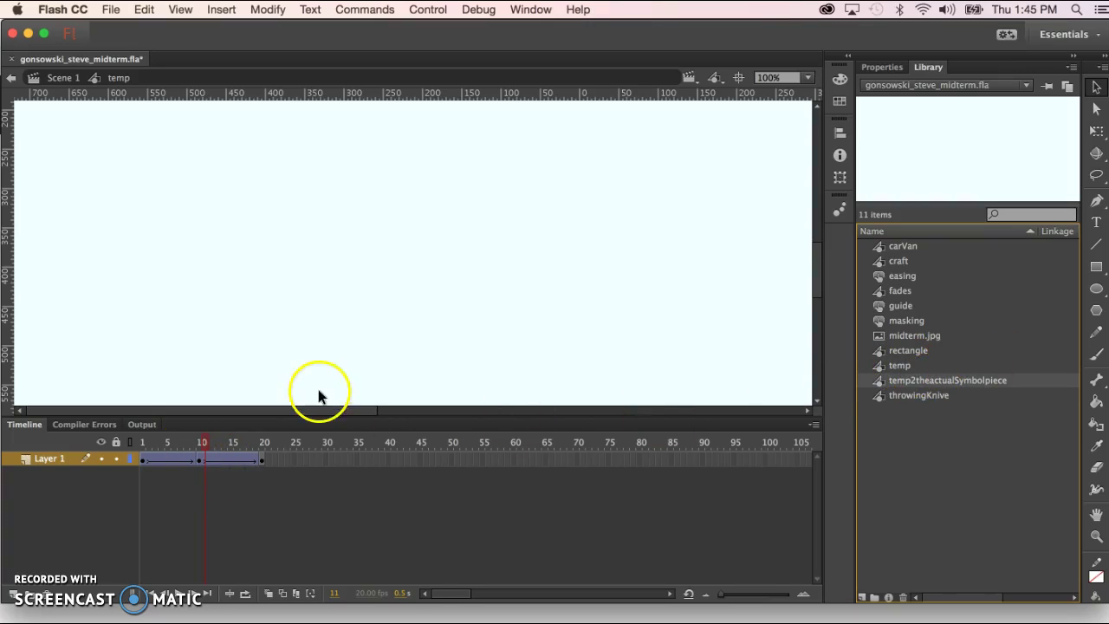
# Step through the keyframes at frames 1, 10 and 20 of the temp symbol to review its fade.
pyautogui.click(143, 458)
pyautogui.click(200, 457)
pyautogui.press('F6')
pyautogui.click(261, 458)
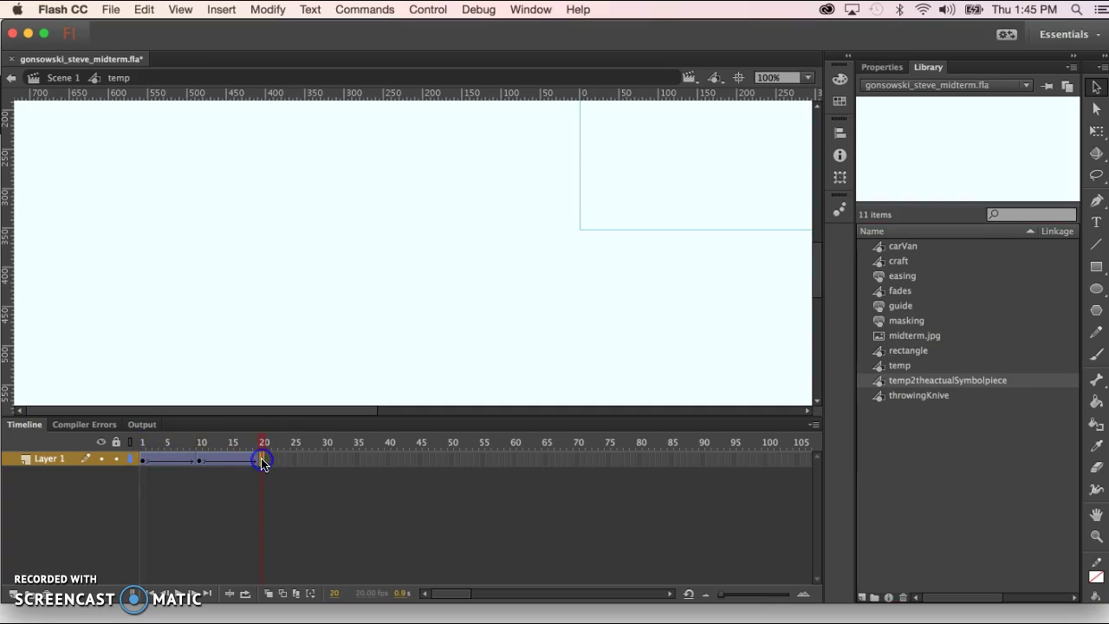
# Leave the temp symbol for Scene 1 and return the playhead to frame 1 of the main timeline.
pyautogui.press('F6')
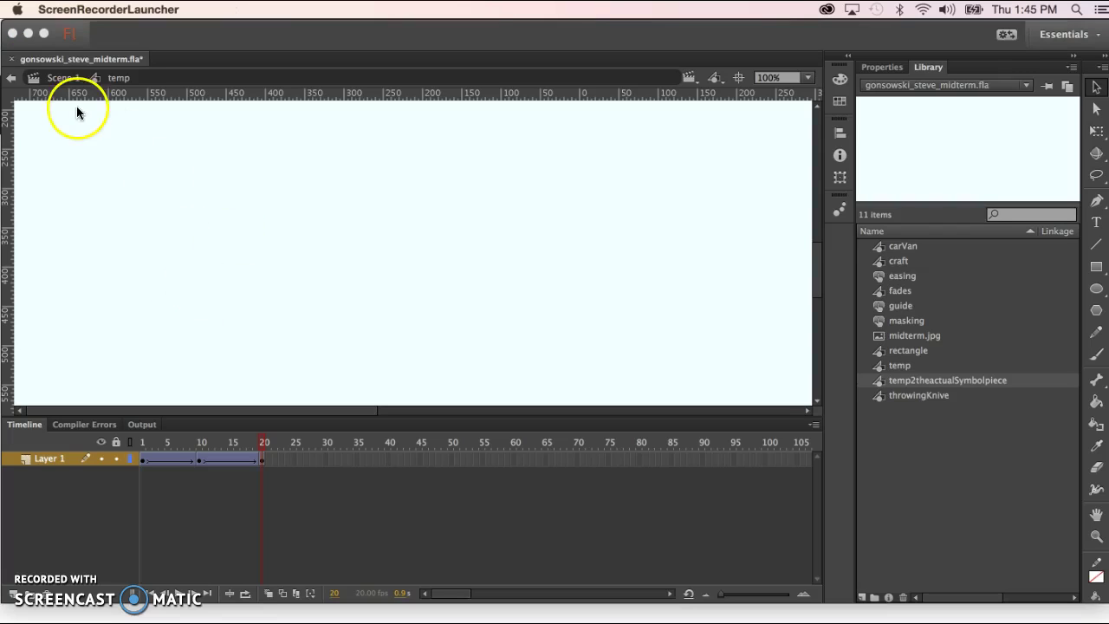
pyautogui.click(12, 79)
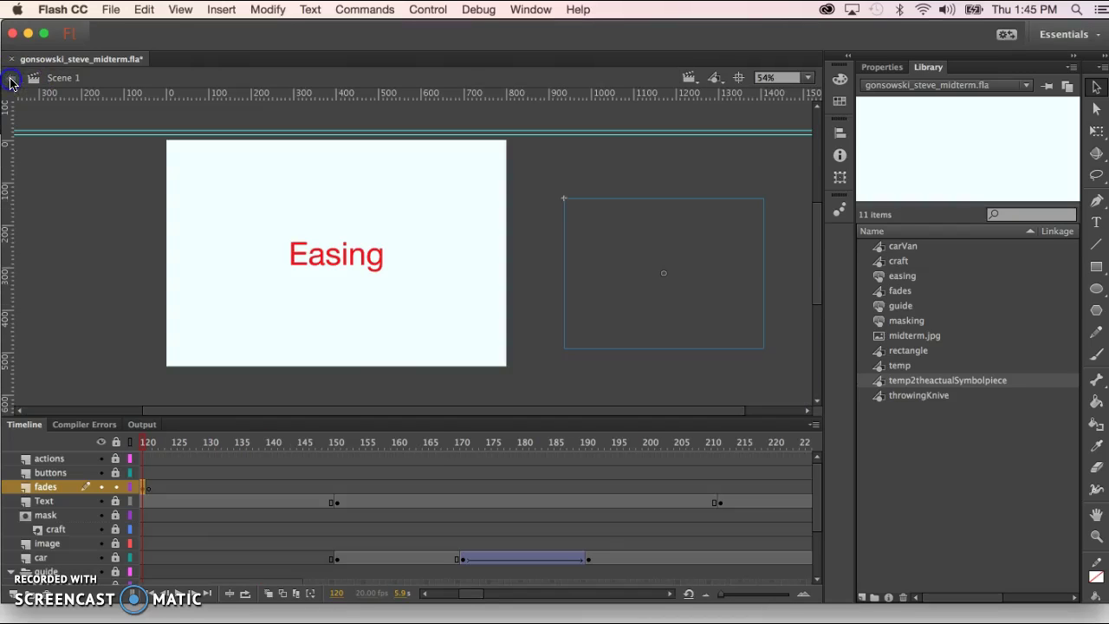
pyautogui.hscroll(10, 427, 457)
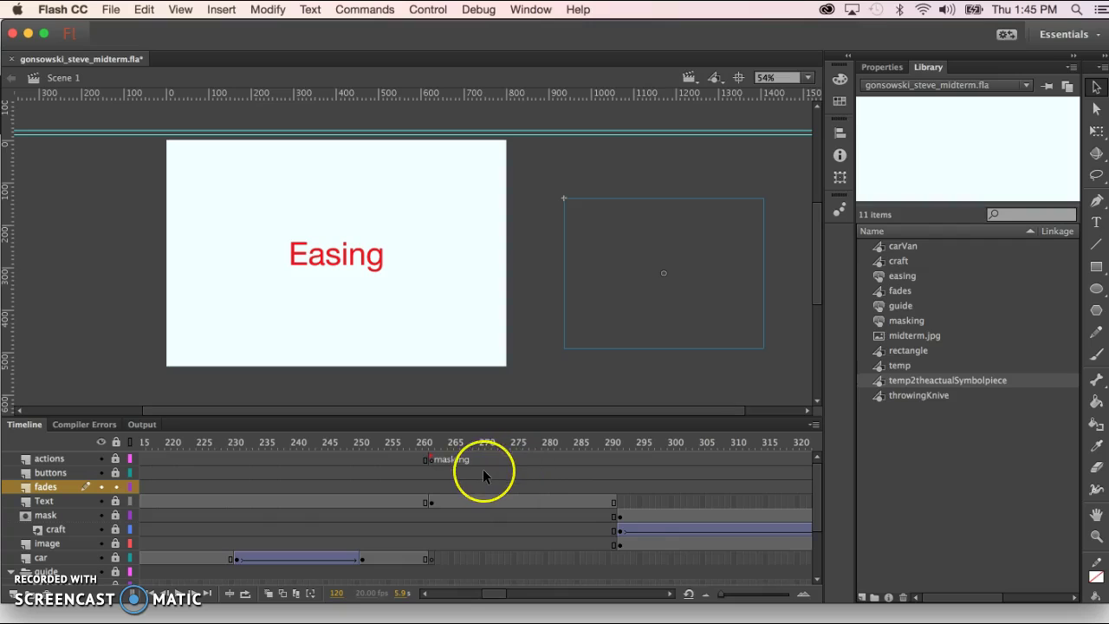
pyautogui.hscroll(10, 482, 469)
pyautogui.hscroll(-8, 483, 469)
pyautogui.hscroll(-18, 485, 469)
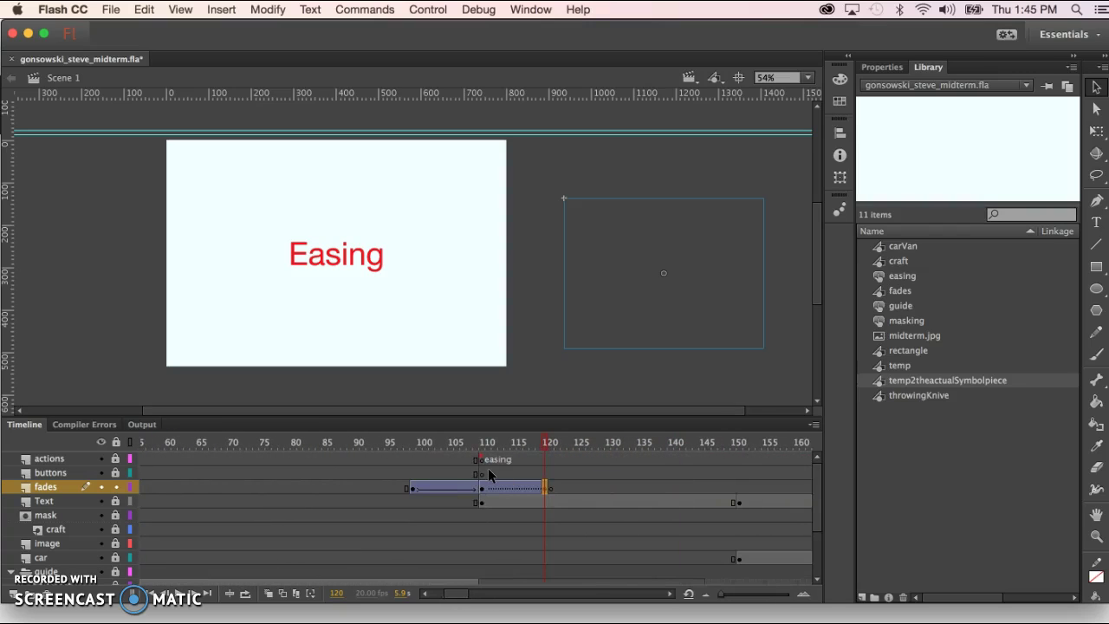
pyautogui.hscroll(-6, 488, 474)
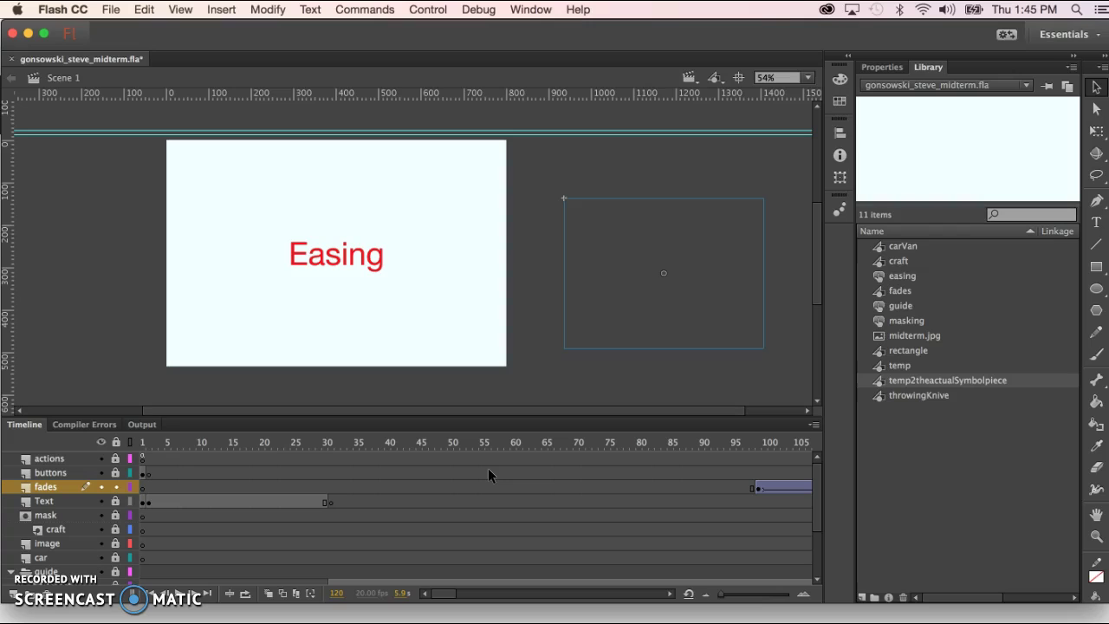
pyautogui.click(145, 444)
pyautogui.moveTo(145, 444); pyautogui.dragTo(232, 461)
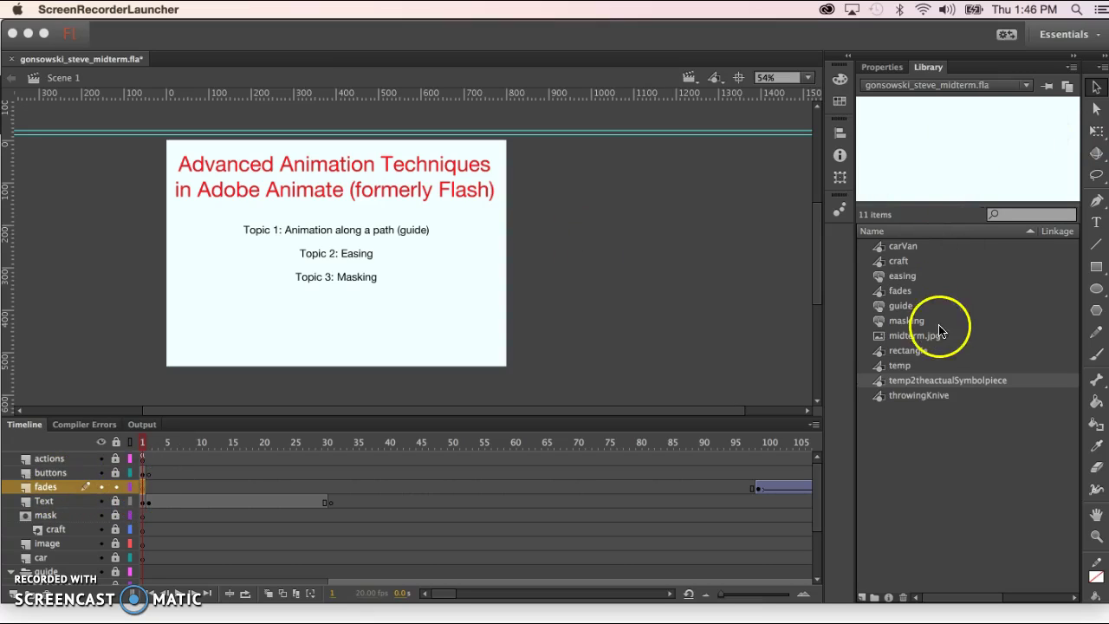
# Place an instance of the temp symbol mid-stage on frame 1 of the fades layer and scale it down about its centre.
pyautogui.click(904, 368)
pyautogui.click(903, 369)
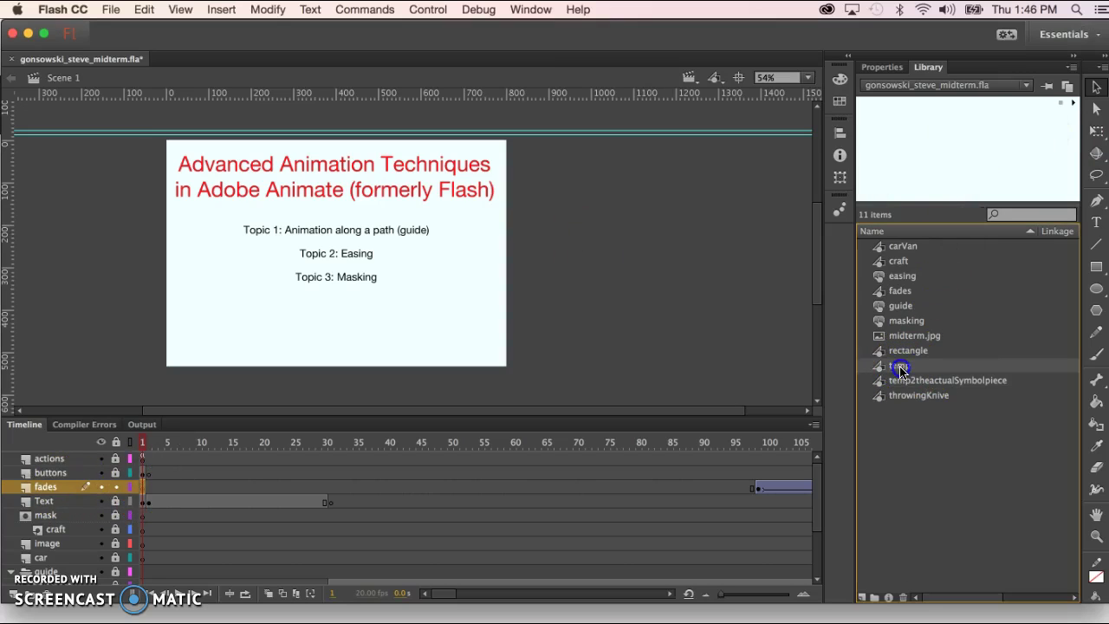
pyautogui.moveTo(901, 368); pyautogui.dragTo(360, 263)
pyautogui.click(1096, 130)
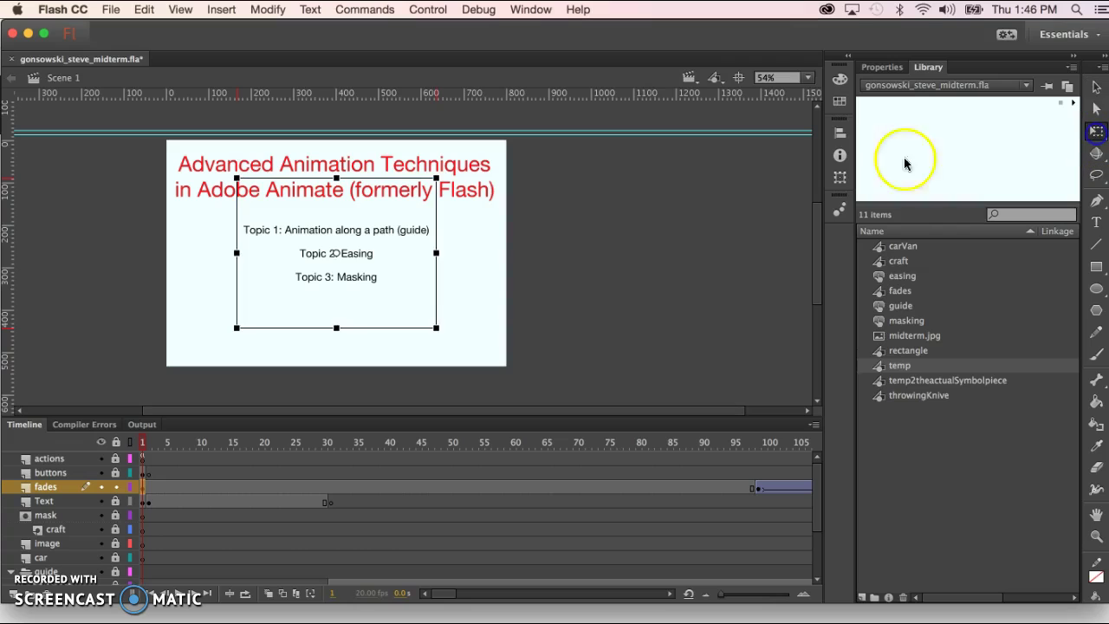
pyautogui.moveTo(436, 327); pyautogui.dragTo(393, 295)
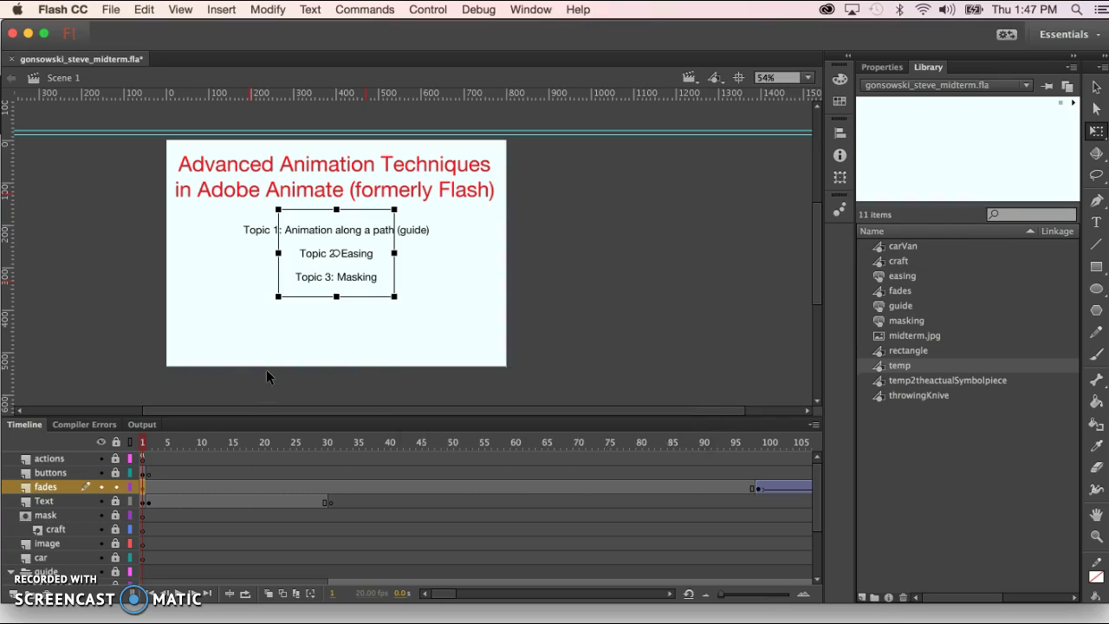
# Test the movie, follow the Topic 1 guide link to watch the looping fade, and close the preview.
pyautogui.press('super+Return')
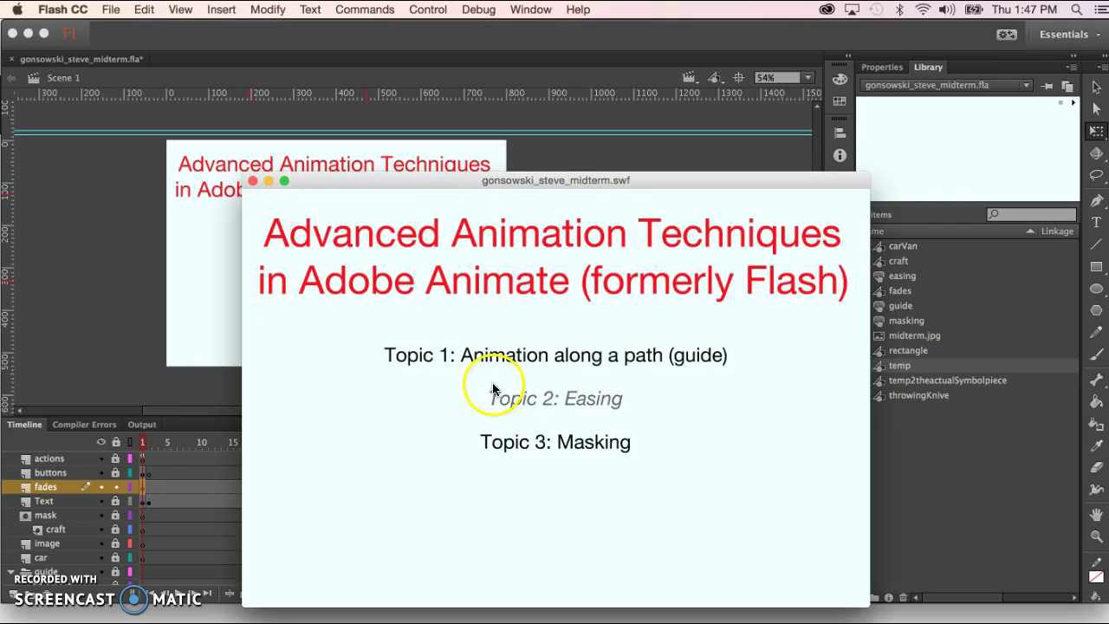
pyautogui.click(534, 362)
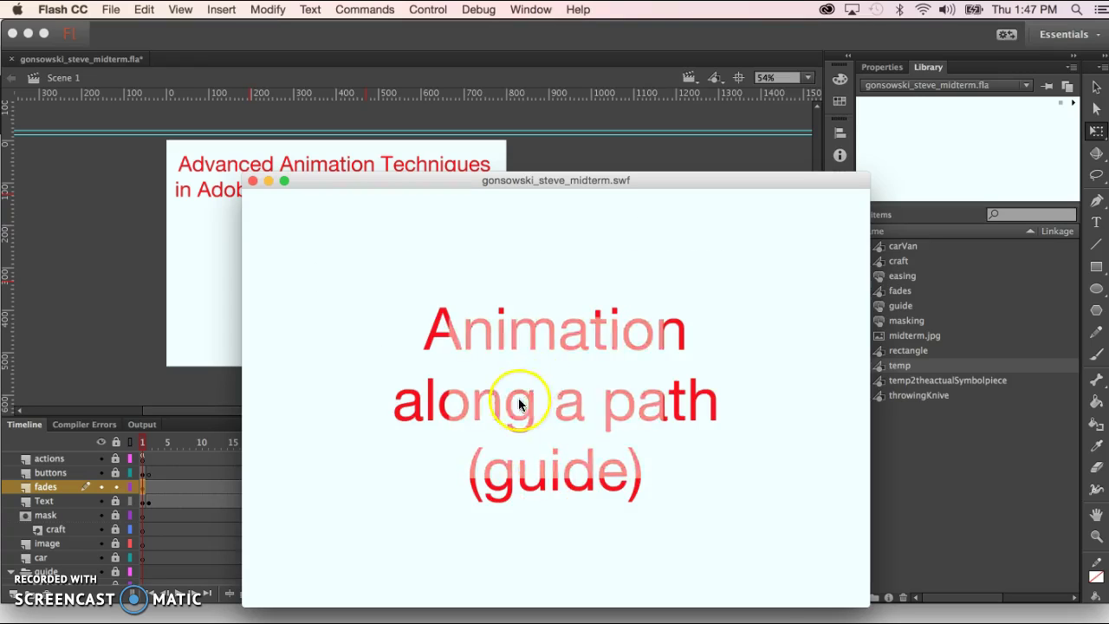
pyautogui.click(252, 181)
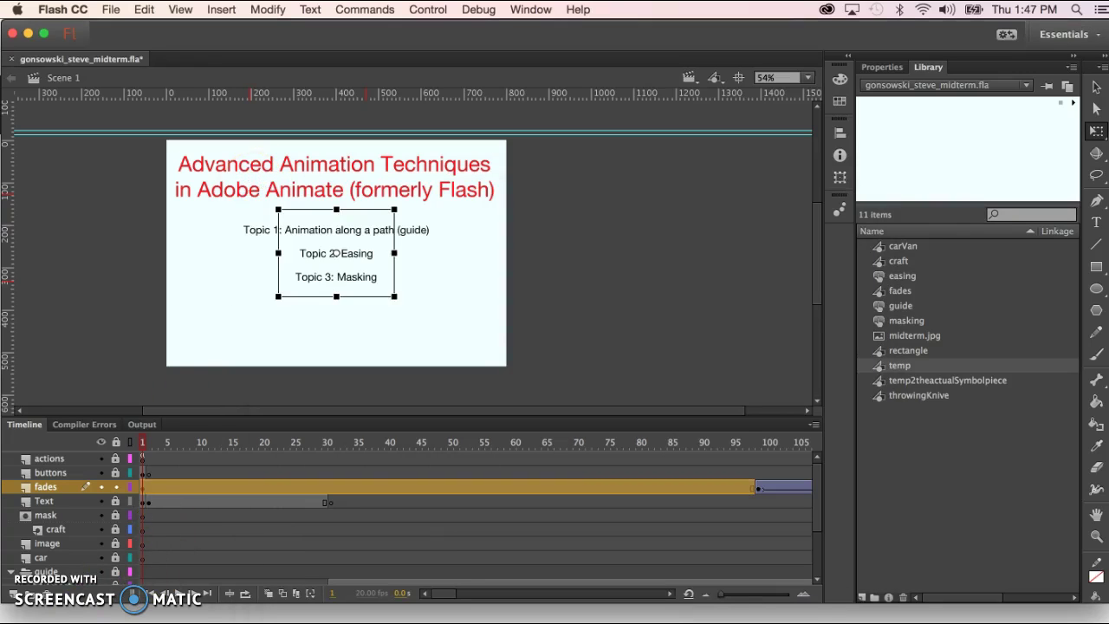
# Undo the temp instance's scaling and placement, and delete the temp and temp2theactualSymbolpiece symbols from the library.
pyautogui.click(76, 285)
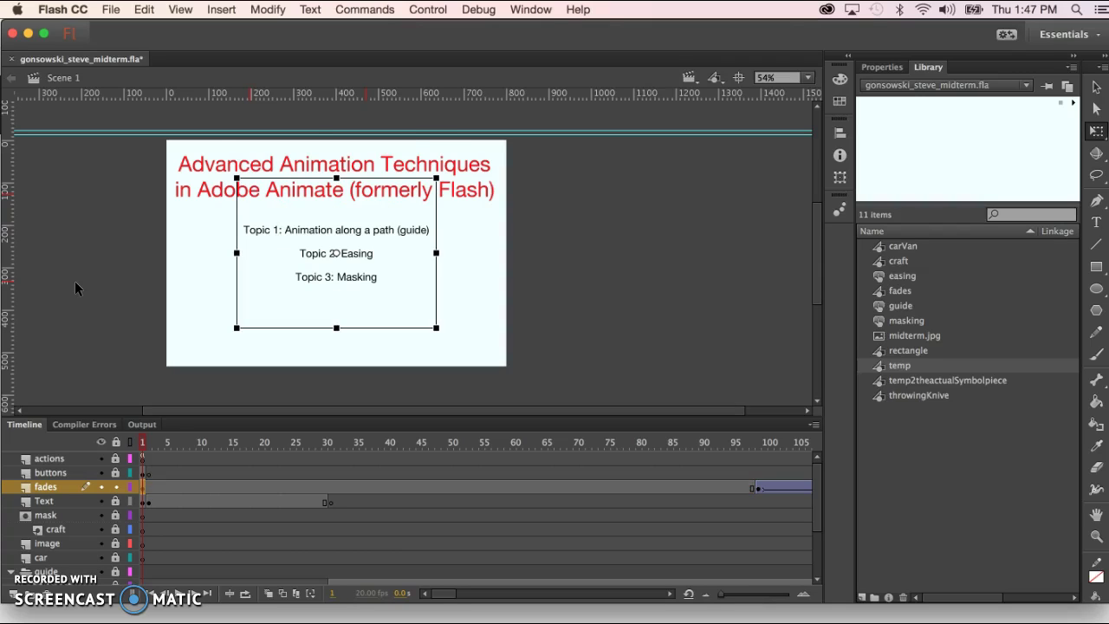
pyautogui.click(92, 296)
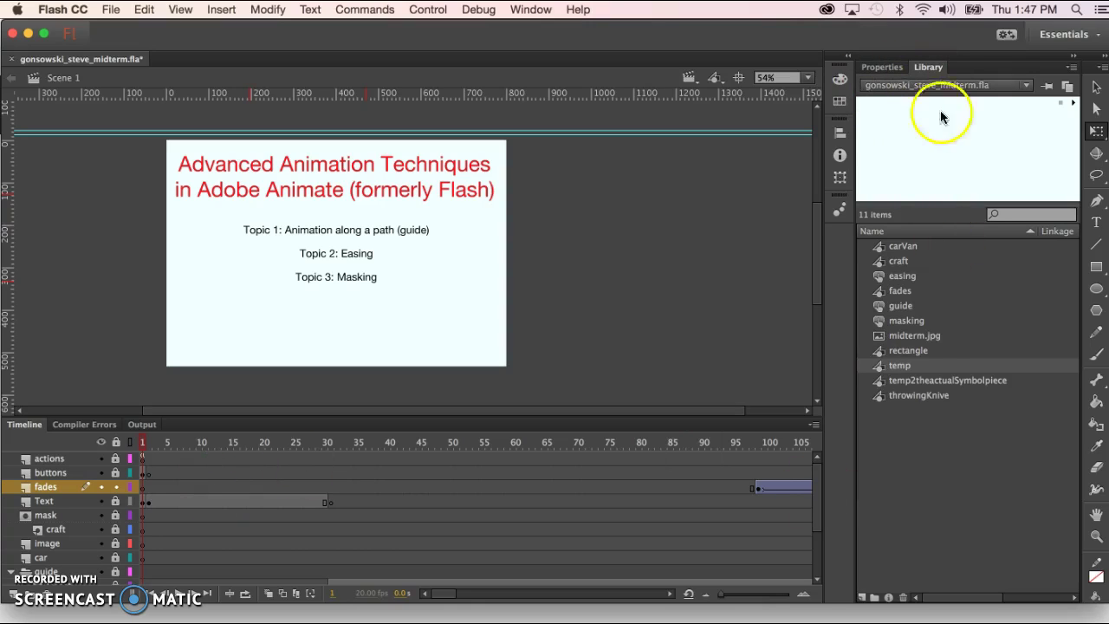
pyautogui.click(908, 382)
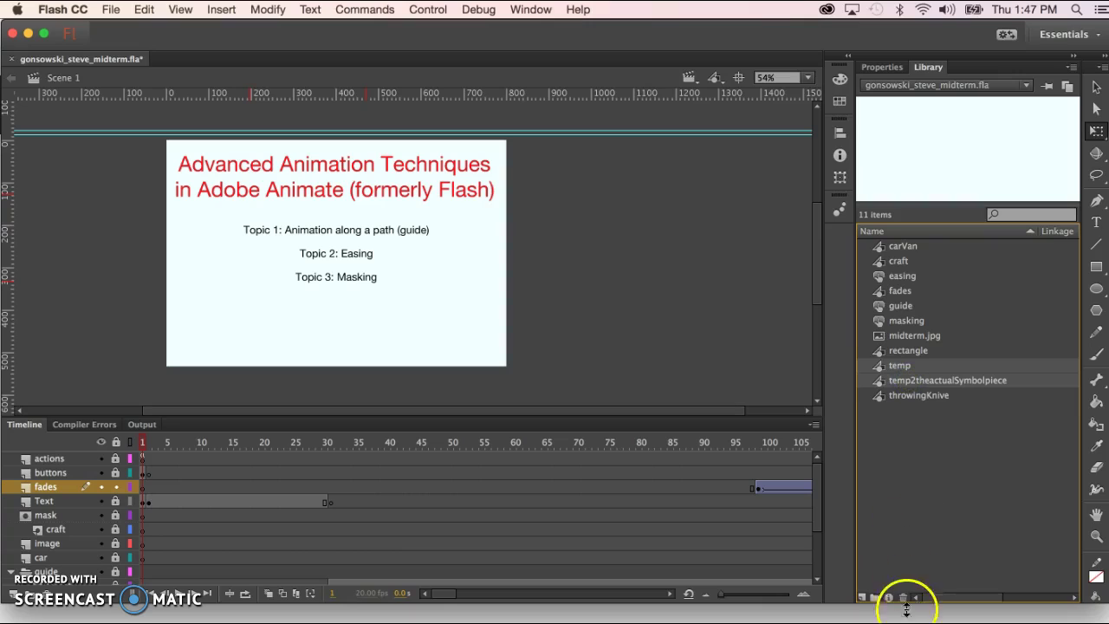
pyautogui.click(903, 598)
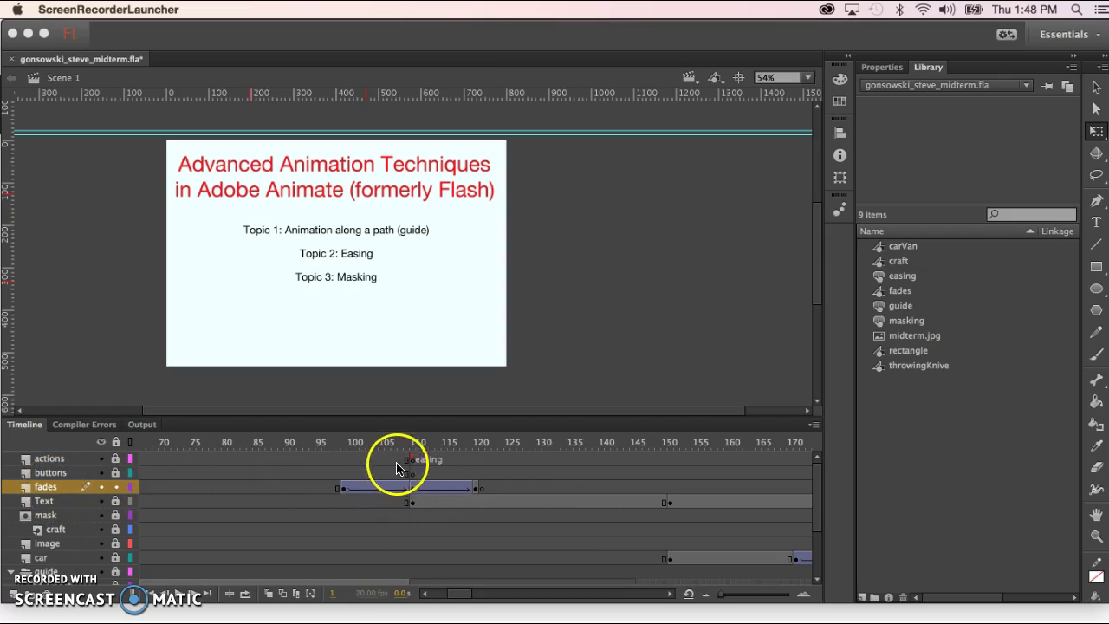
# Scrub through the fade leading into the easing section up to frame 124 and inspect the rectangle at its frame 110 keyframe.
pyautogui.click(346, 446)
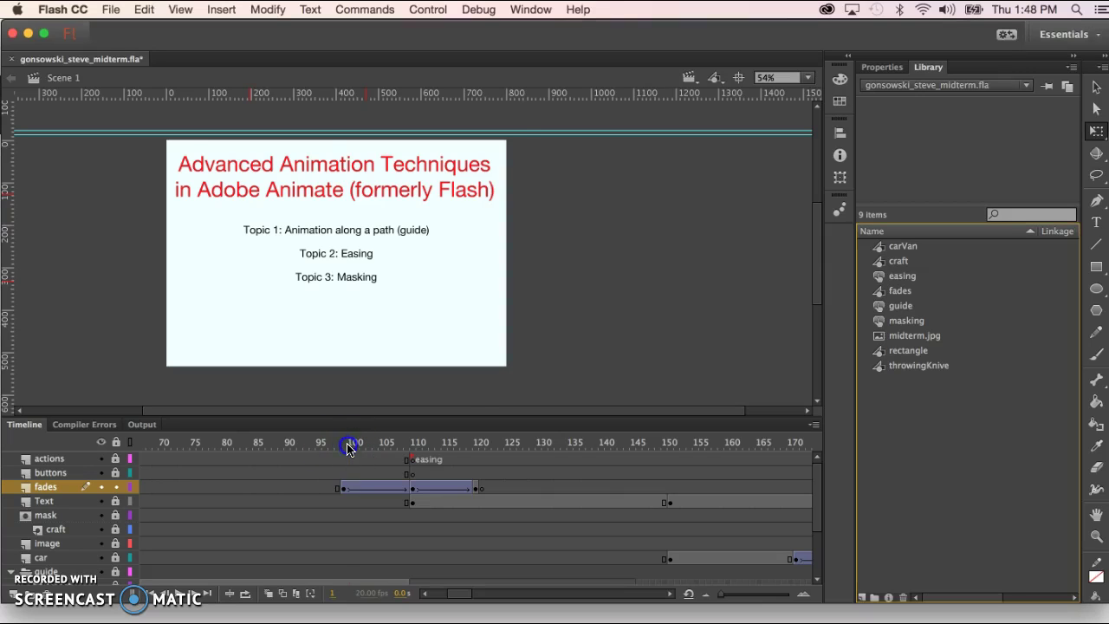
pyautogui.moveTo(351, 445)
pyautogui.mouseDown()
pyautogui.moveTo(327, 440)
pyautogui.moveTo(480, 442)
pyautogui.moveTo(321, 442)
pyautogui.moveTo(498, 463)
pyautogui.mouseUp()
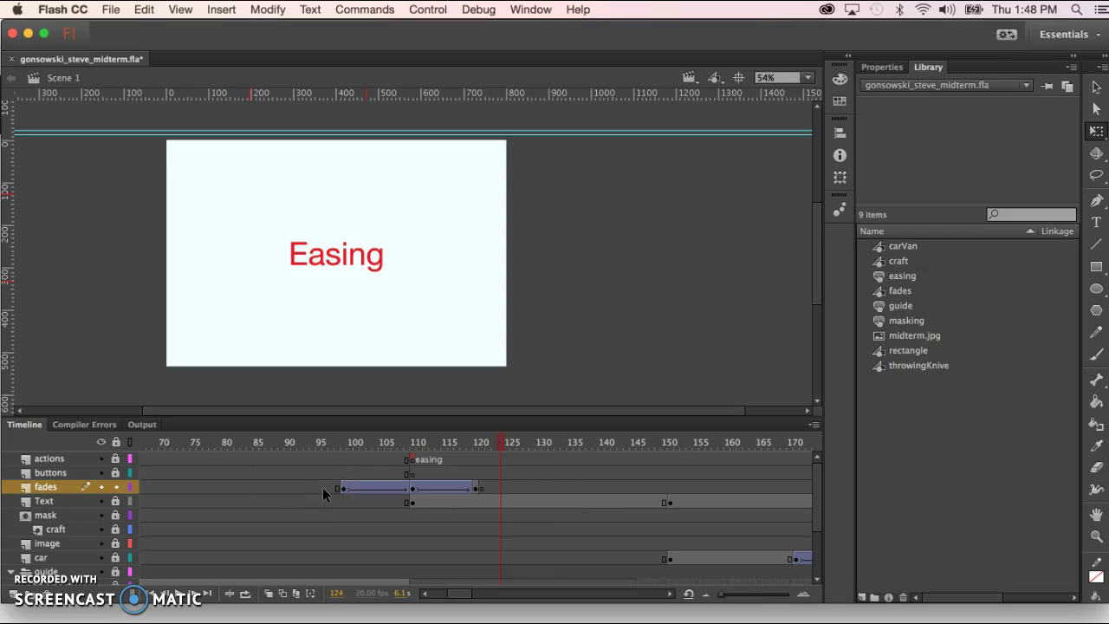
pyautogui.click(412, 488)
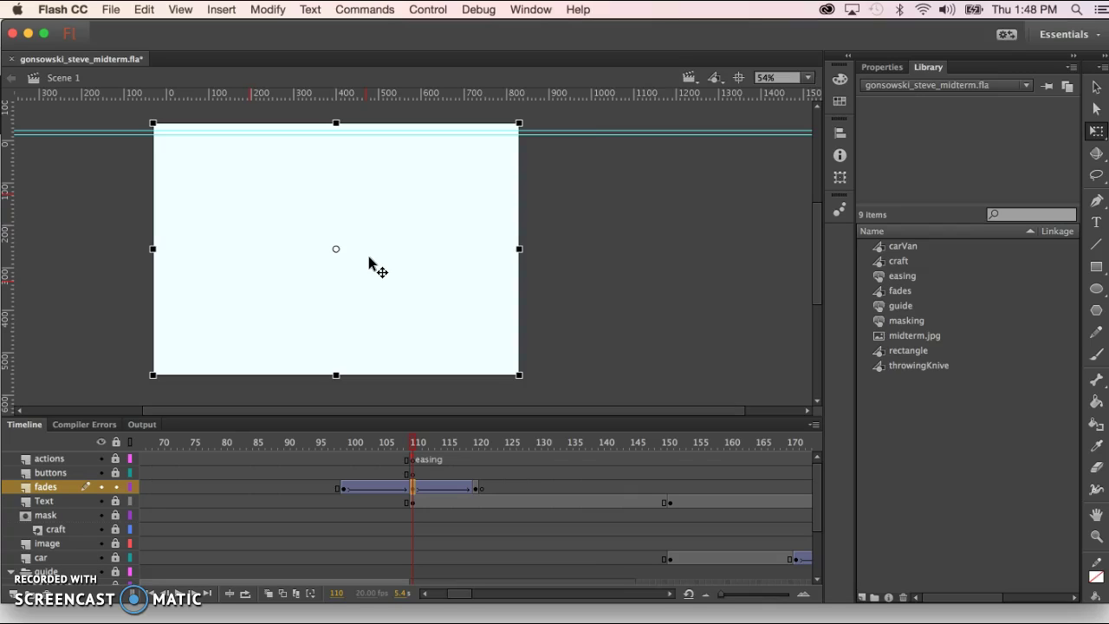
pyautogui.click(637, 246)
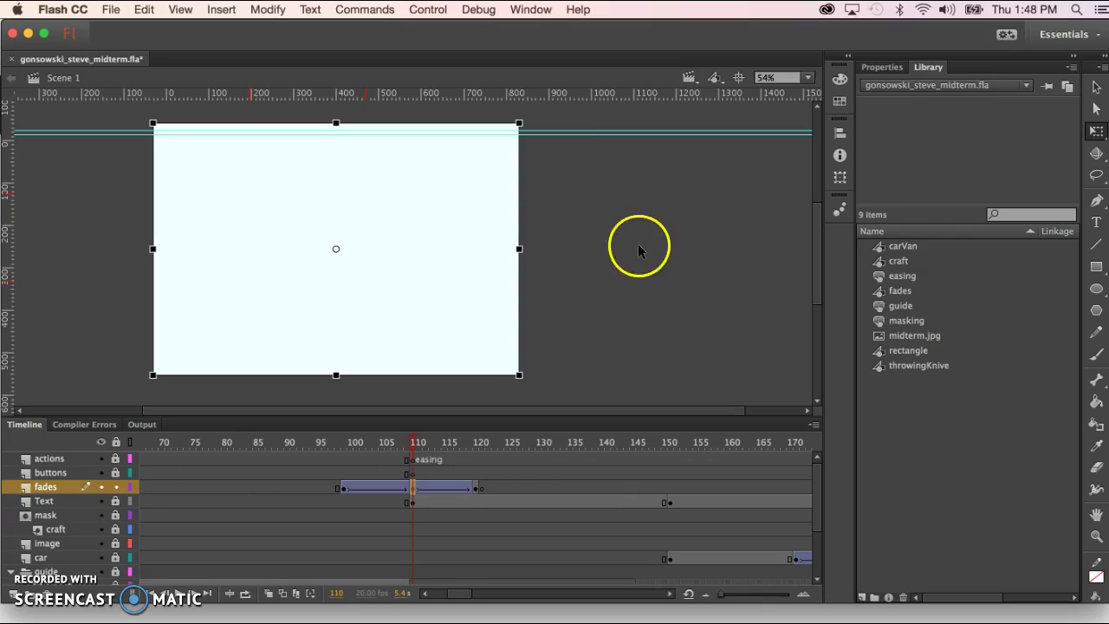
pyautogui.click(359, 249)
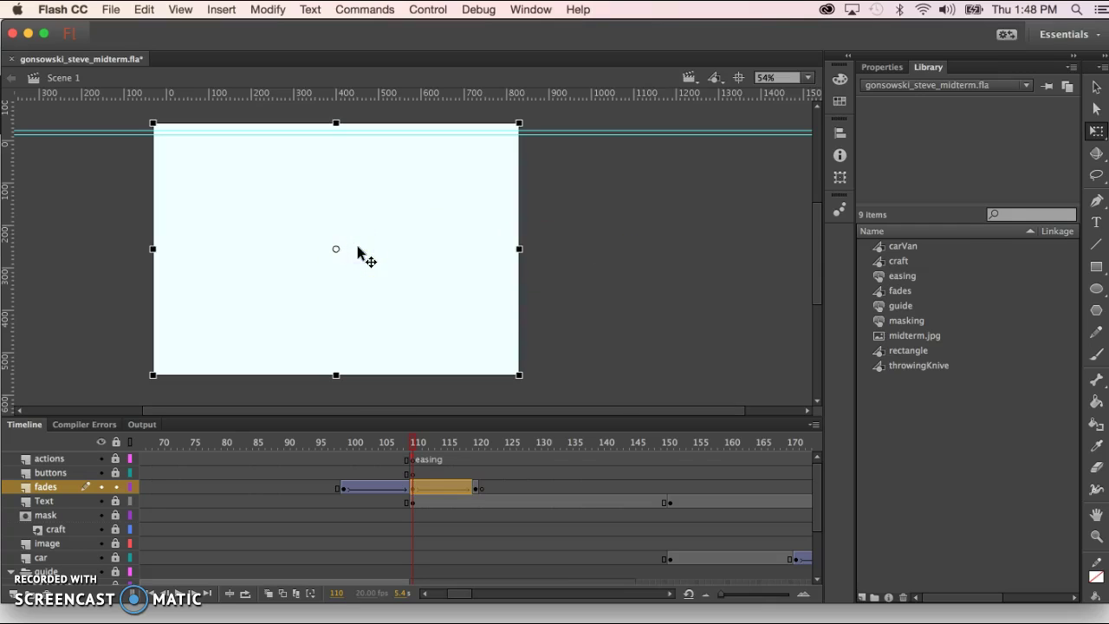
pyautogui.click(585, 331)
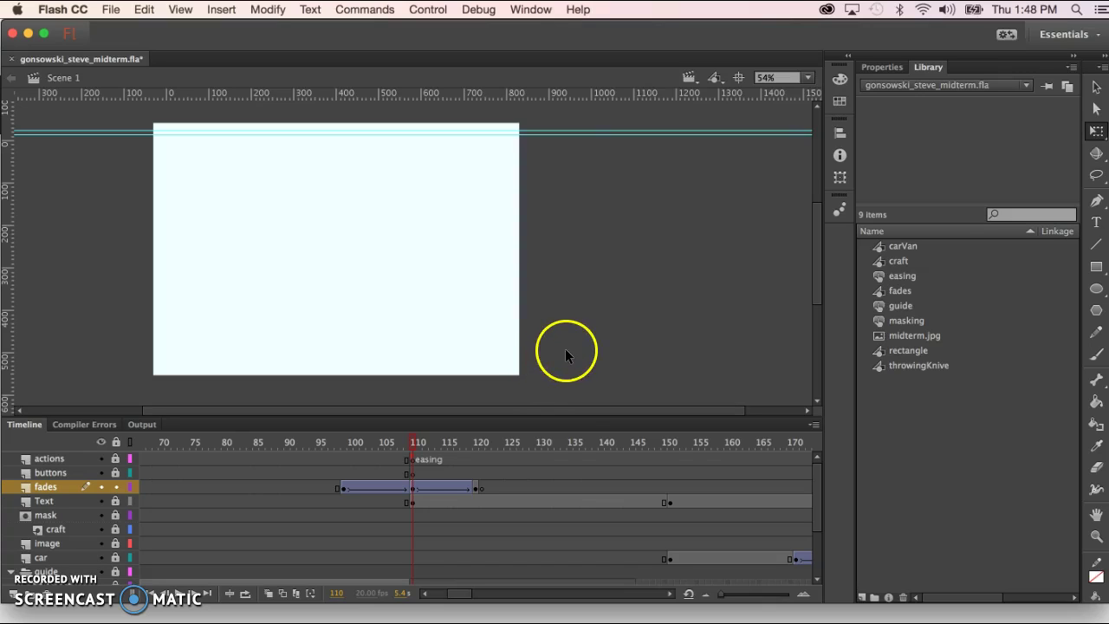
pyautogui.click(407, 314)
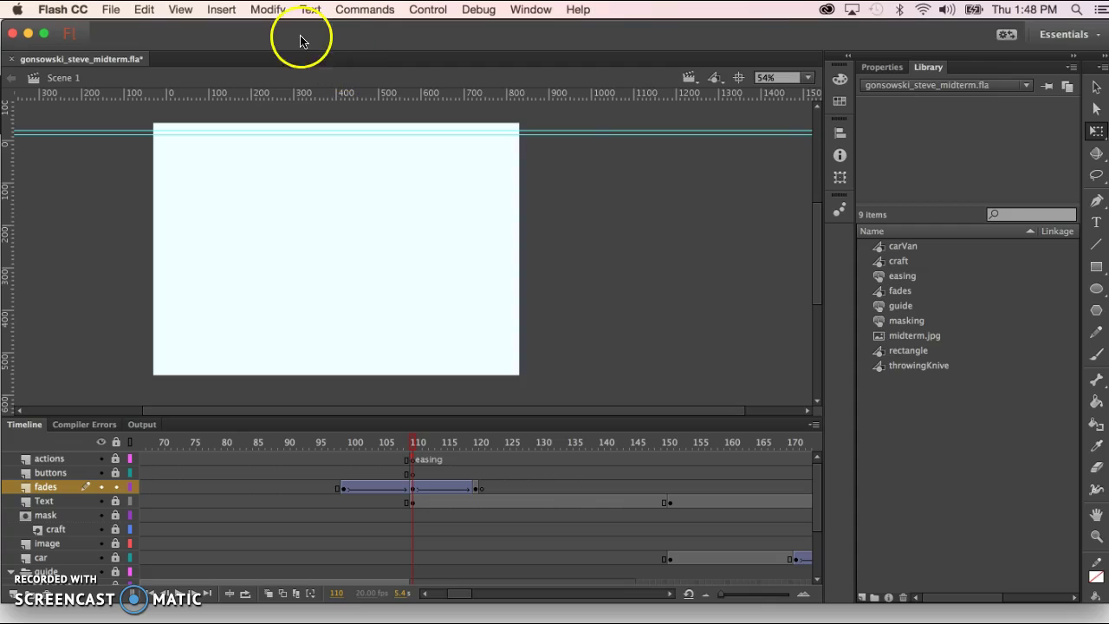
# Create a new graphic symbol named fadesReuse in the library root.
pyautogui.click(220, 17)
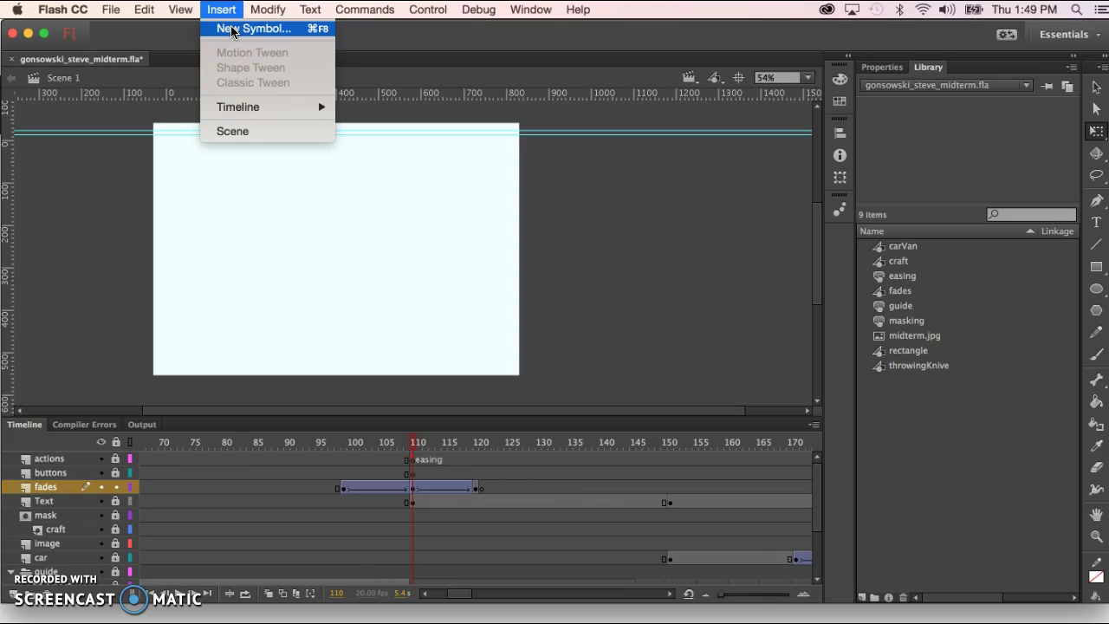
pyautogui.click(233, 31)
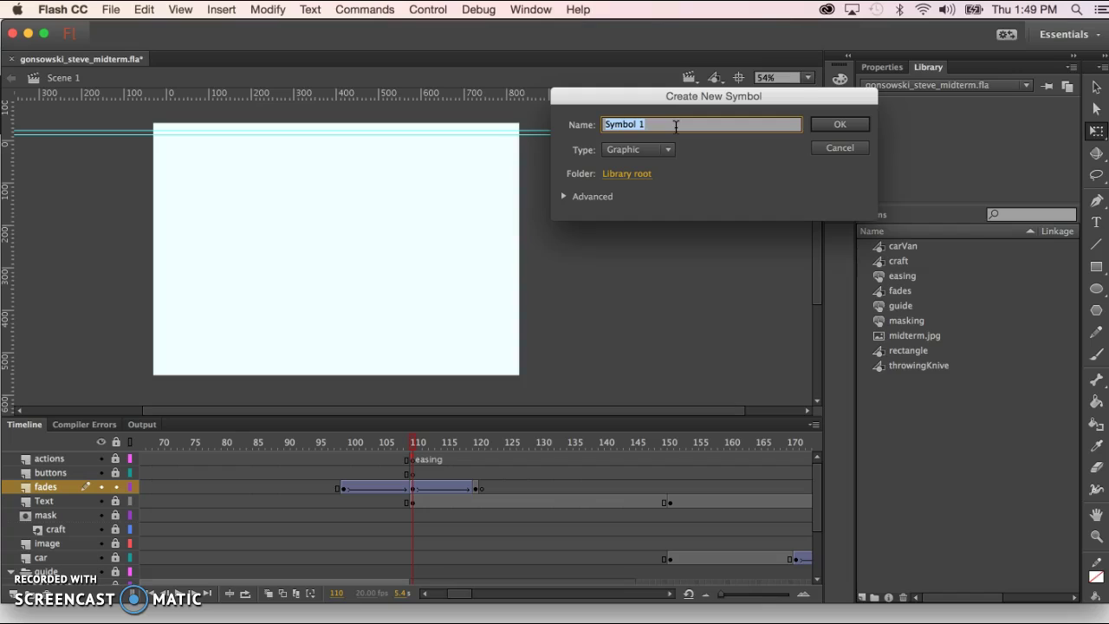
pyautogui.write('fadesReuse')
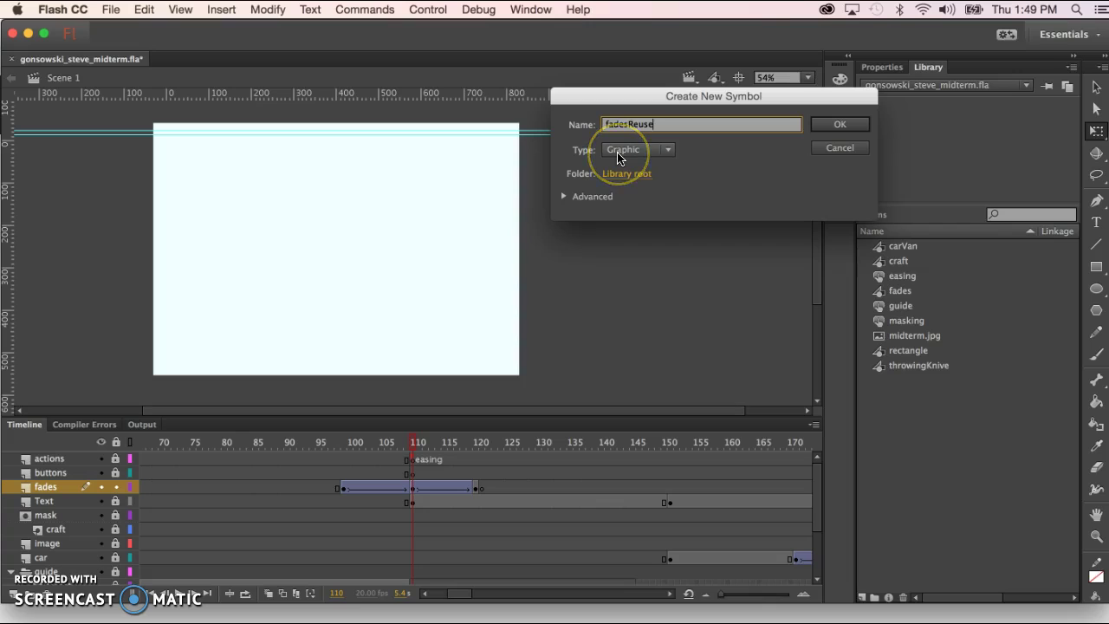
pyautogui.click(847, 127)
pyautogui.click(970, 141)
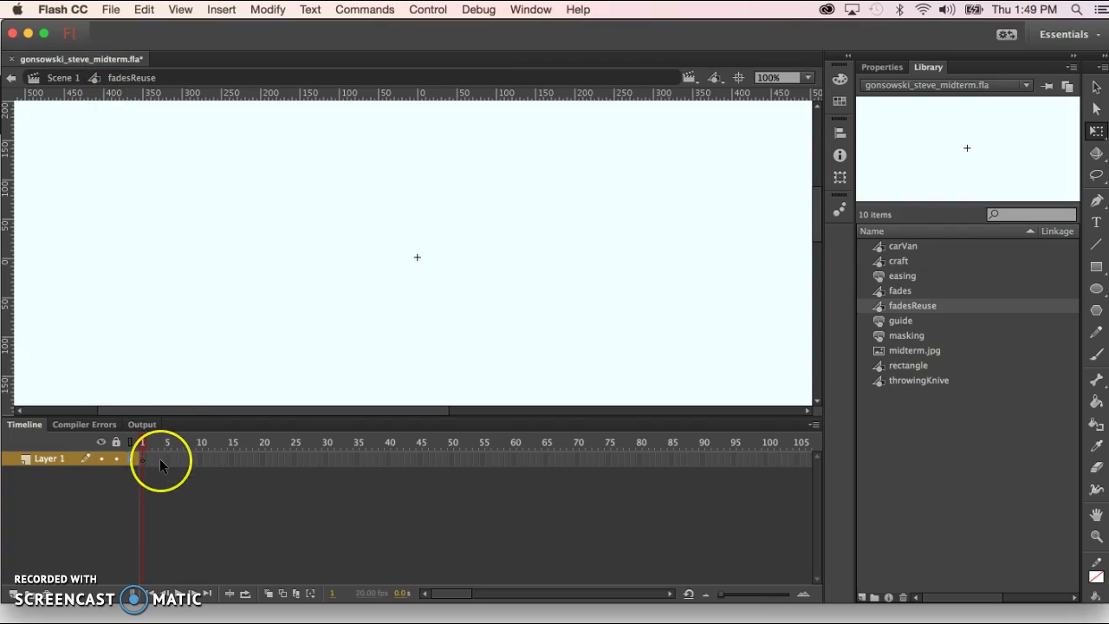
# Return to Scene 1 and cut the fade frames 99 to 120 from the fades layer.
pyautogui.click(12, 79)
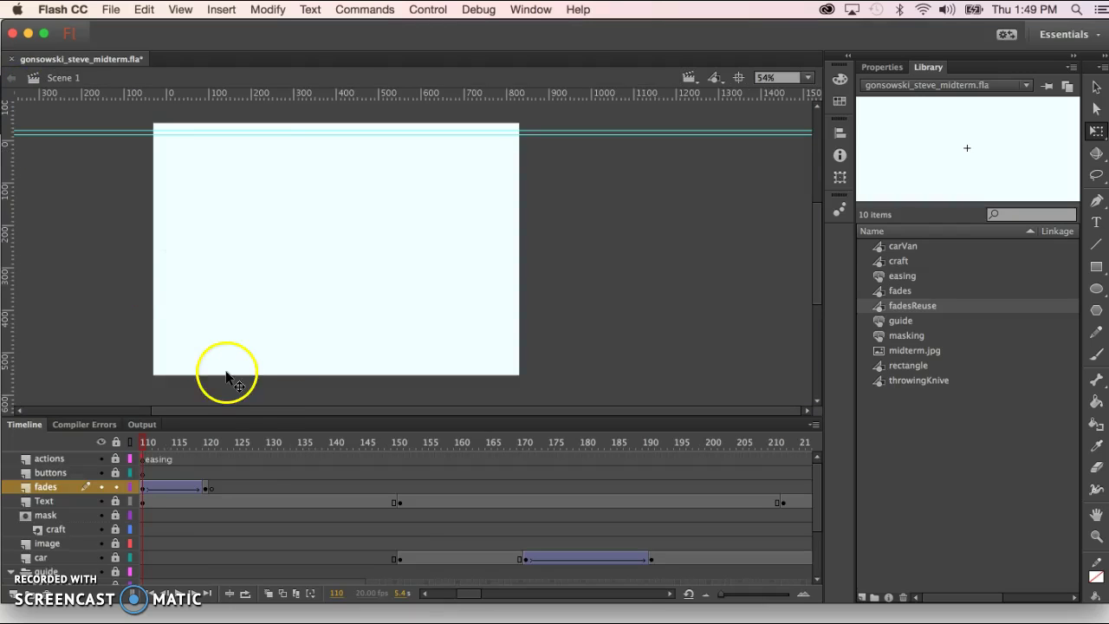
pyautogui.hscroll(-3, 257, 403)
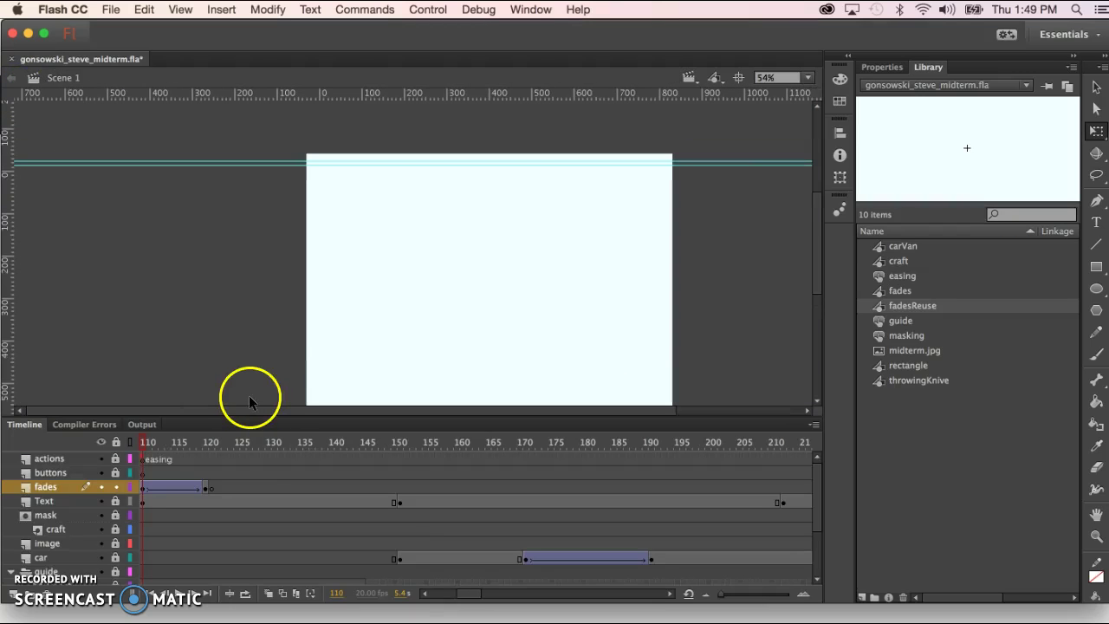
pyautogui.scroll(-5, 252, 394)
pyautogui.scroll(5, 266, 379)
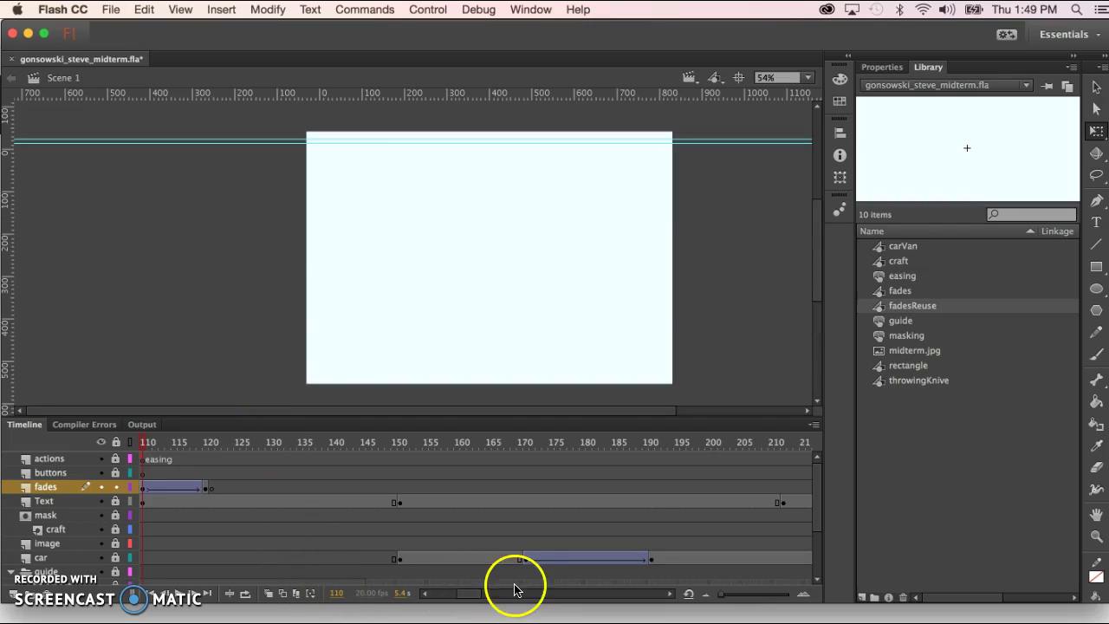
pyautogui.moveTo(476, 594); pyautogui.dragTo(455, 595)
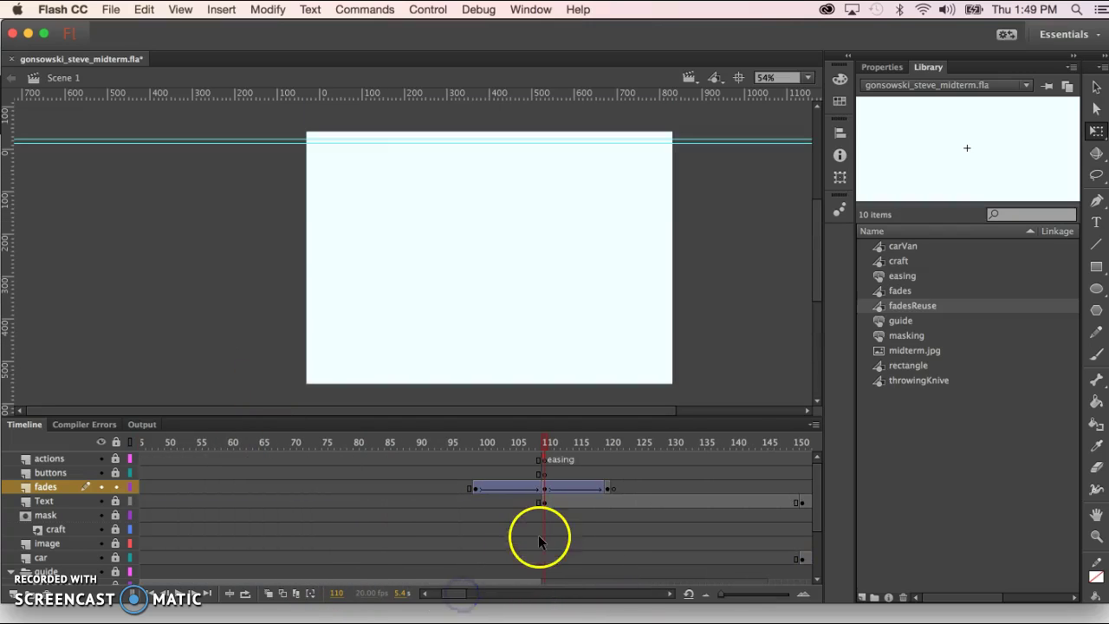
pyautogui.click(474, 490)
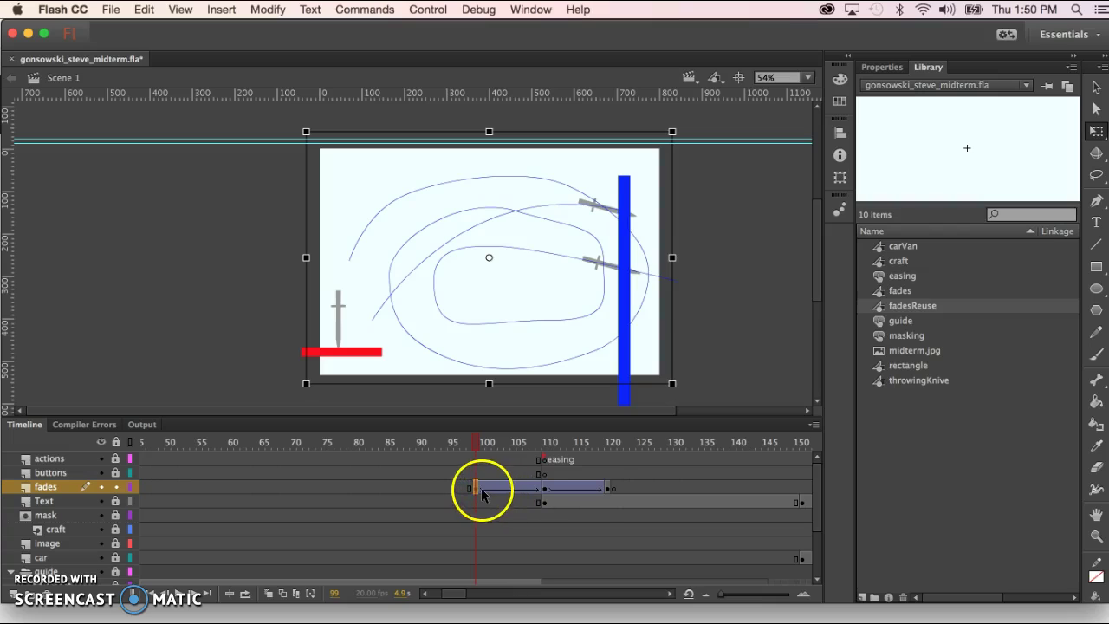
pyautogui.click(607, 488)
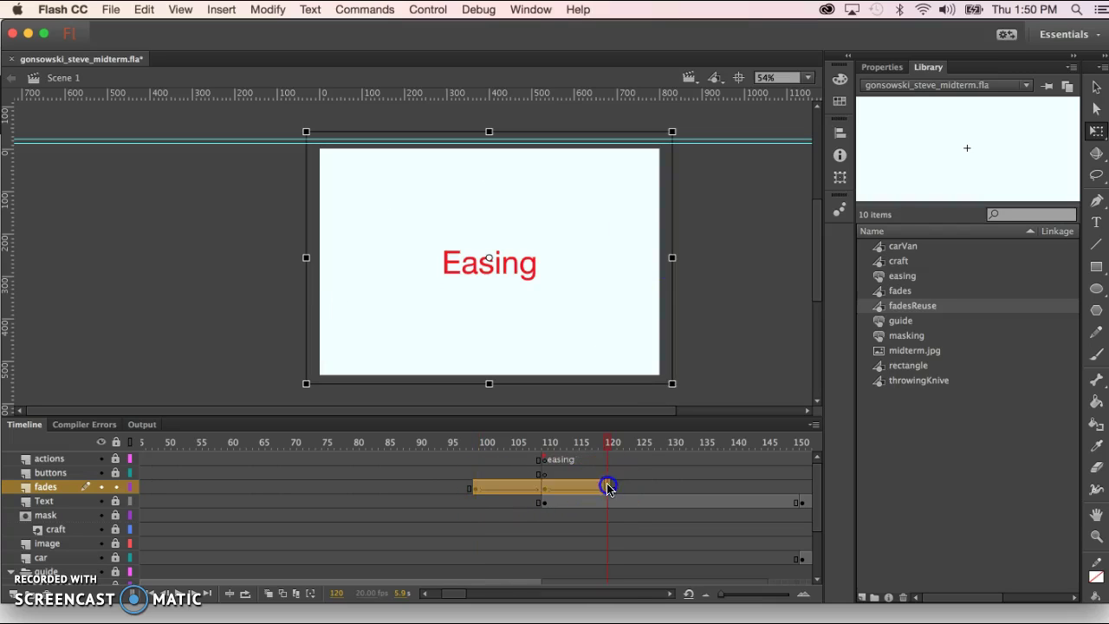
pyautogui.rightClick(510, 493)
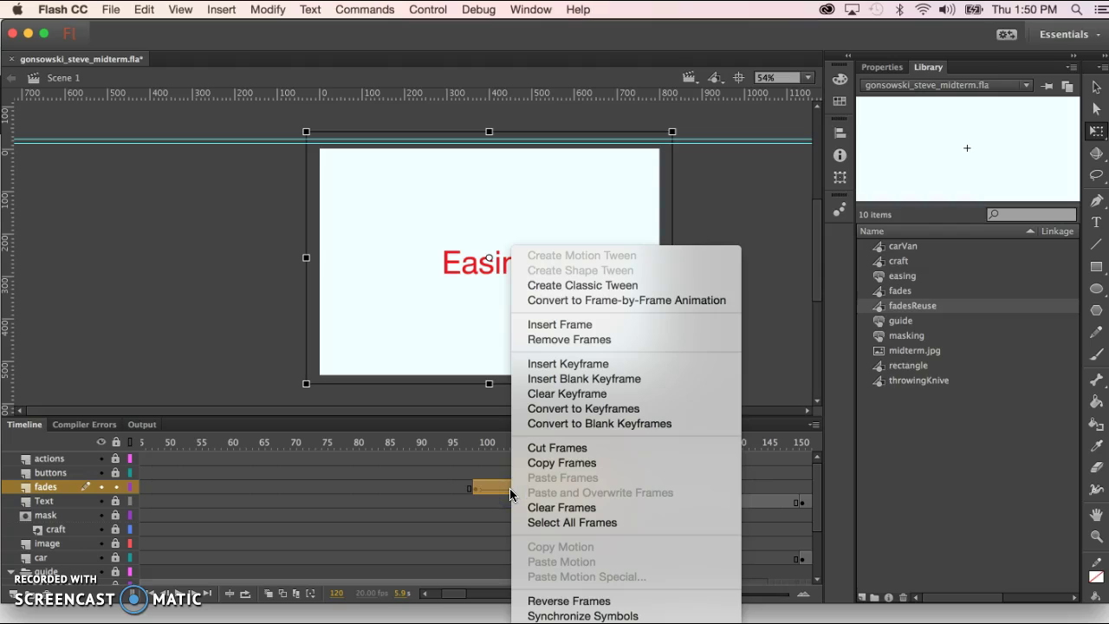
pyautogui.click(577, 450)
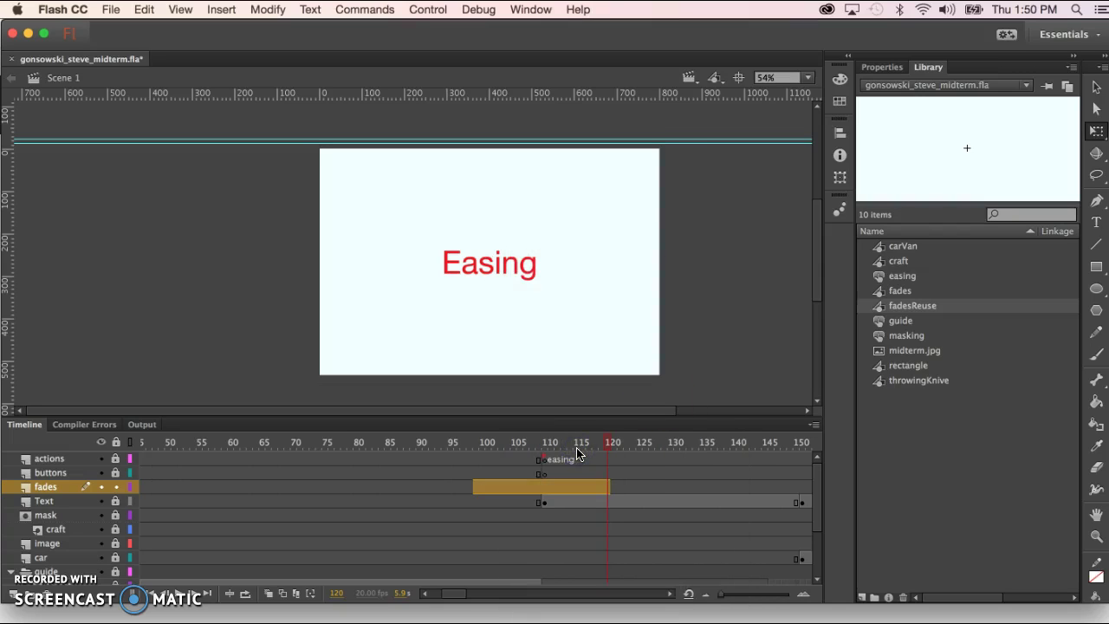
# Open the fadesReuse symbol for editing and paste the cut fade frames into frame 1 of its layer.
pyautogui.click(694, 472)
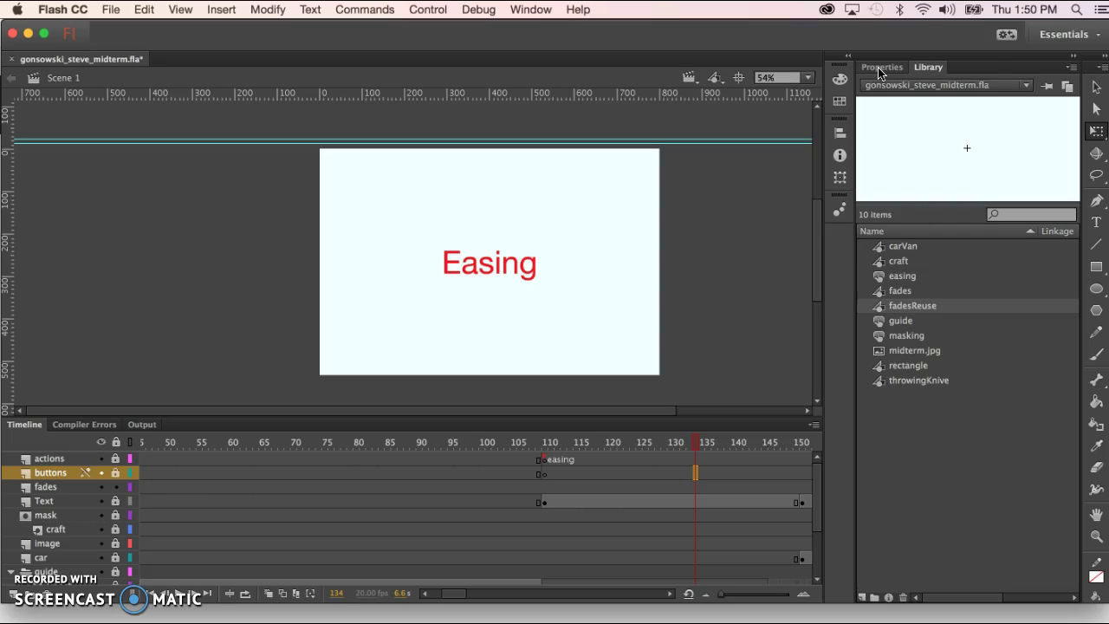
pyautogui.click(917, 313)
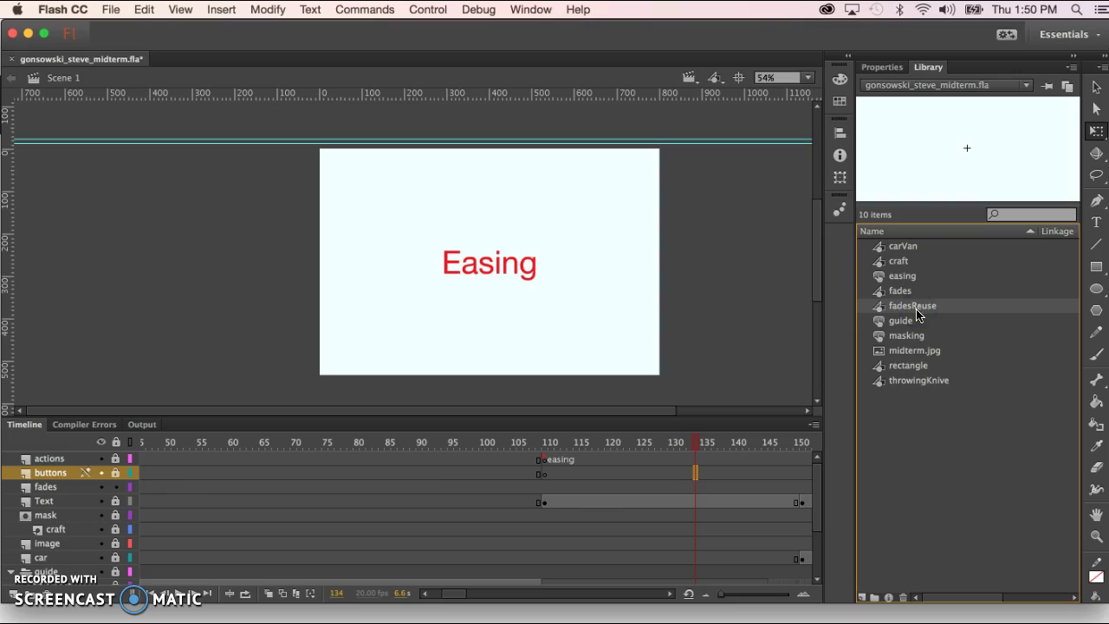
pyautogui.click(906, 333)
pyautogui.click(910, 307)
pyautogui.click(924, 159)
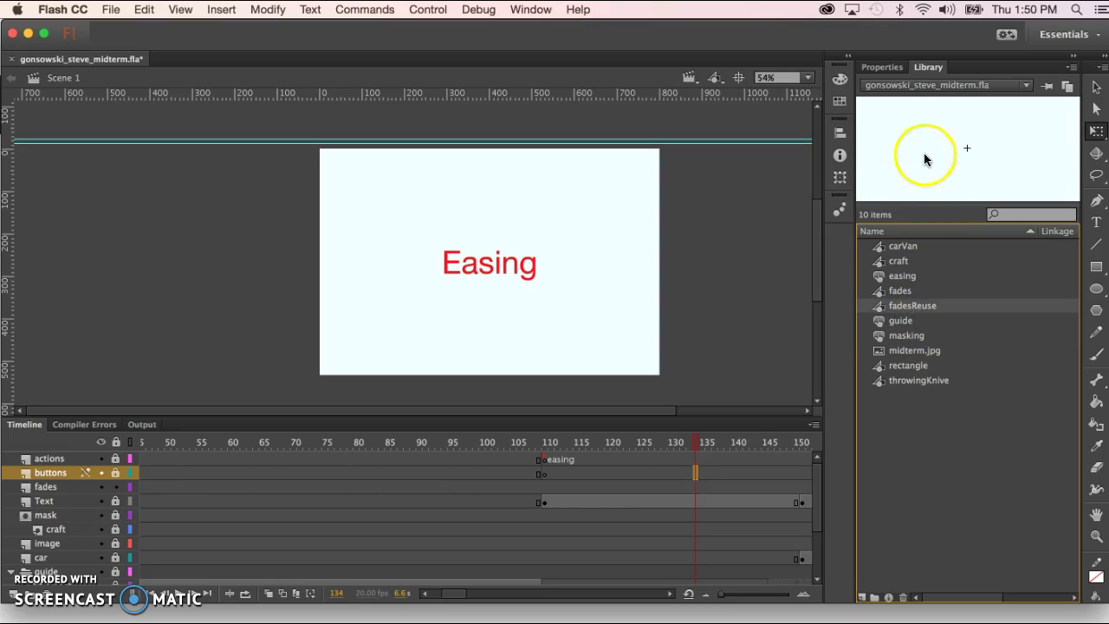
pyautogui.doubleClick(924, 158)
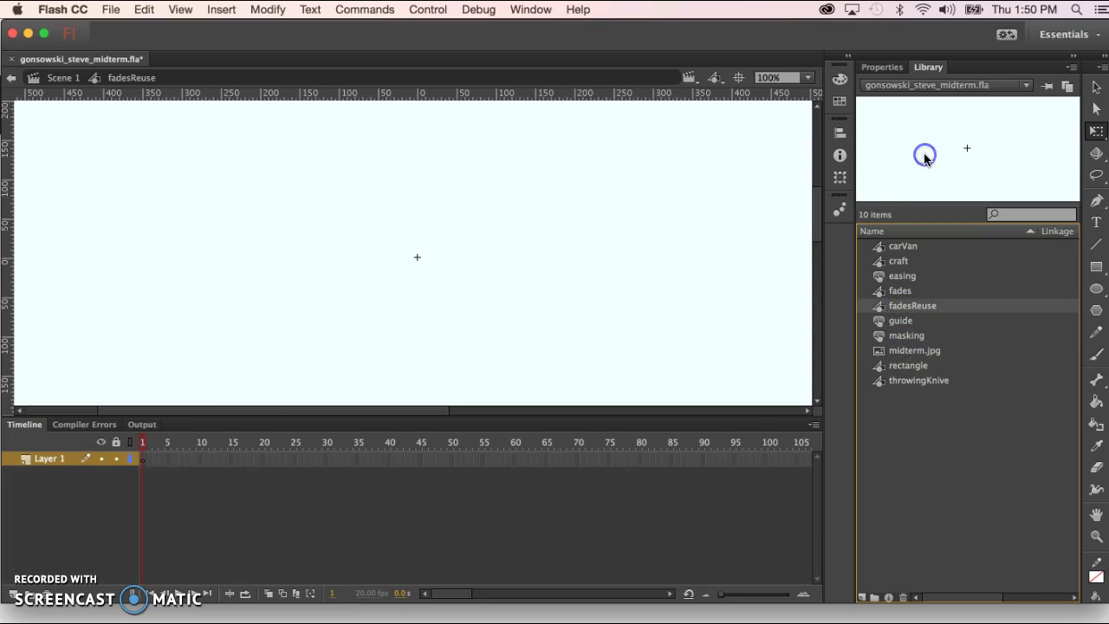
pyautogui.click(145, 459)
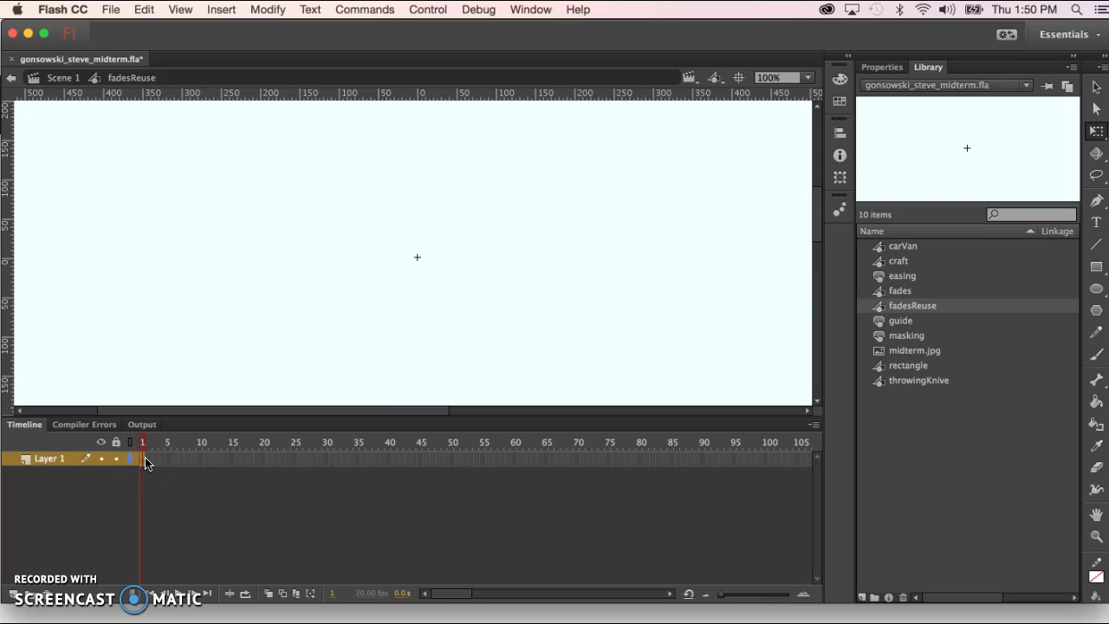
pyautogui.rightClick(145, 462)
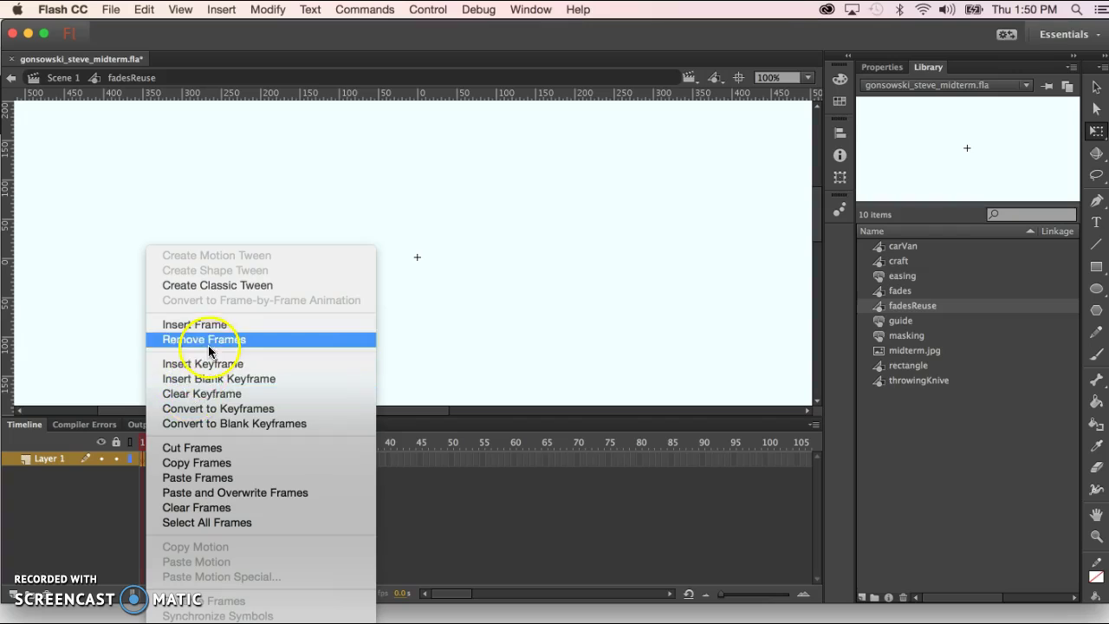
pyautogui.click(197, 477)
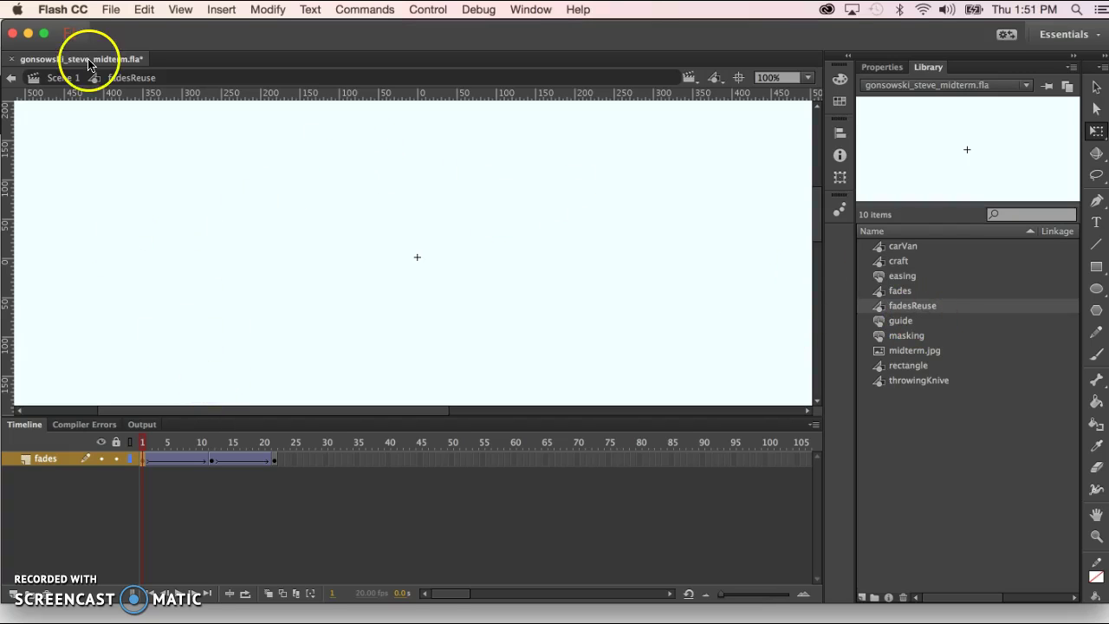
# Return to Scene 1 and insert a blank keyframe at frame 110 on the fades layer.
pyautogui.click(12, 77)
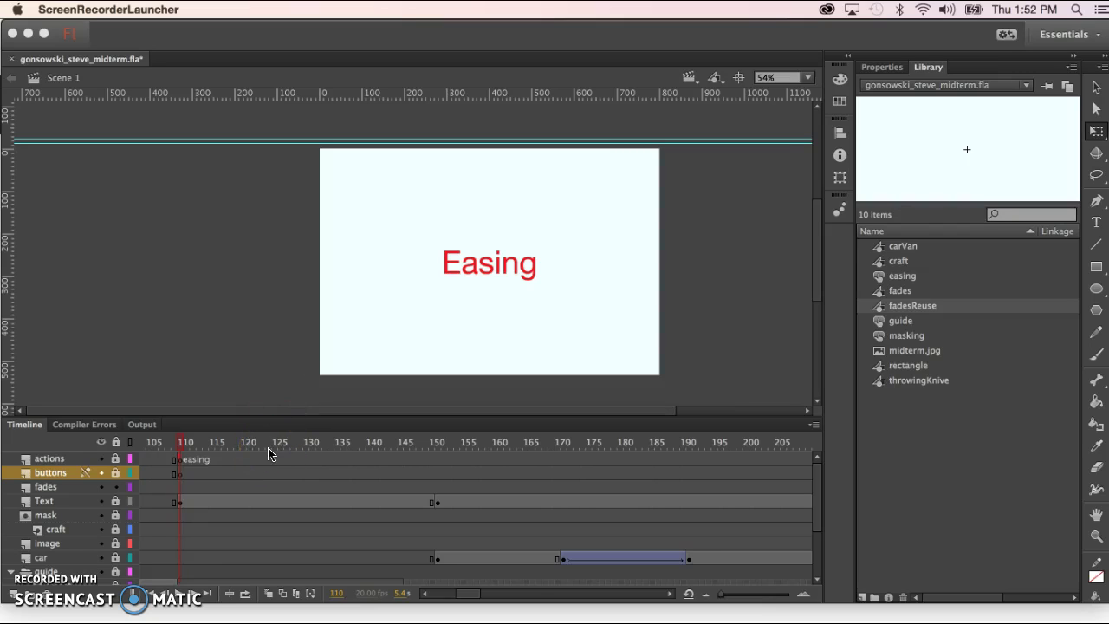
pyautogui.click(183, 474)
pyautogui.click(180, 475)
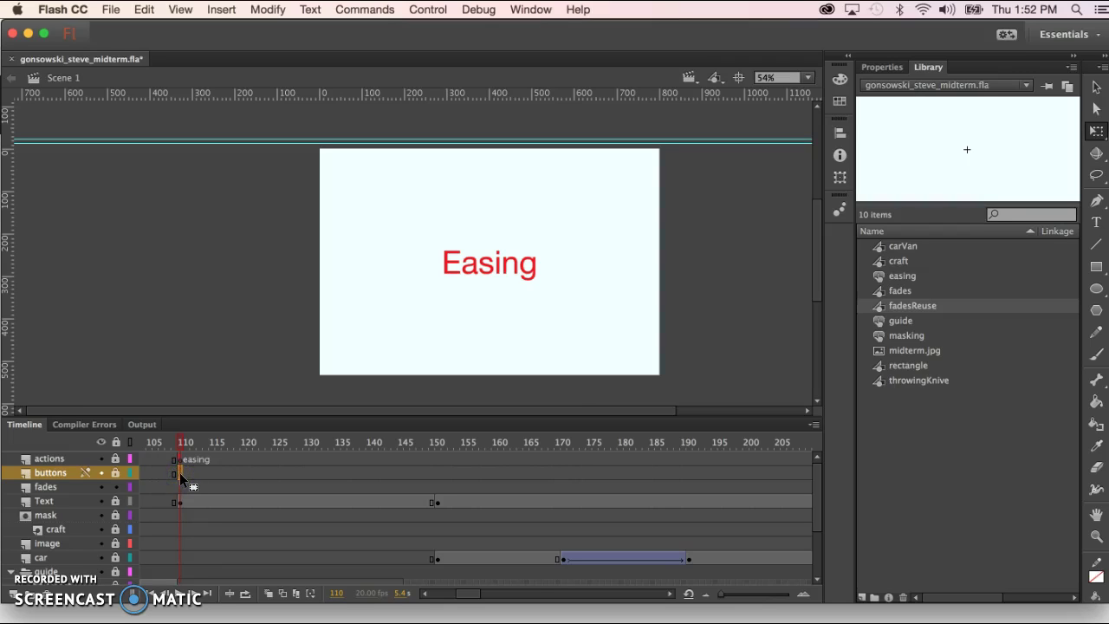
pyautogui.click(180, 472)
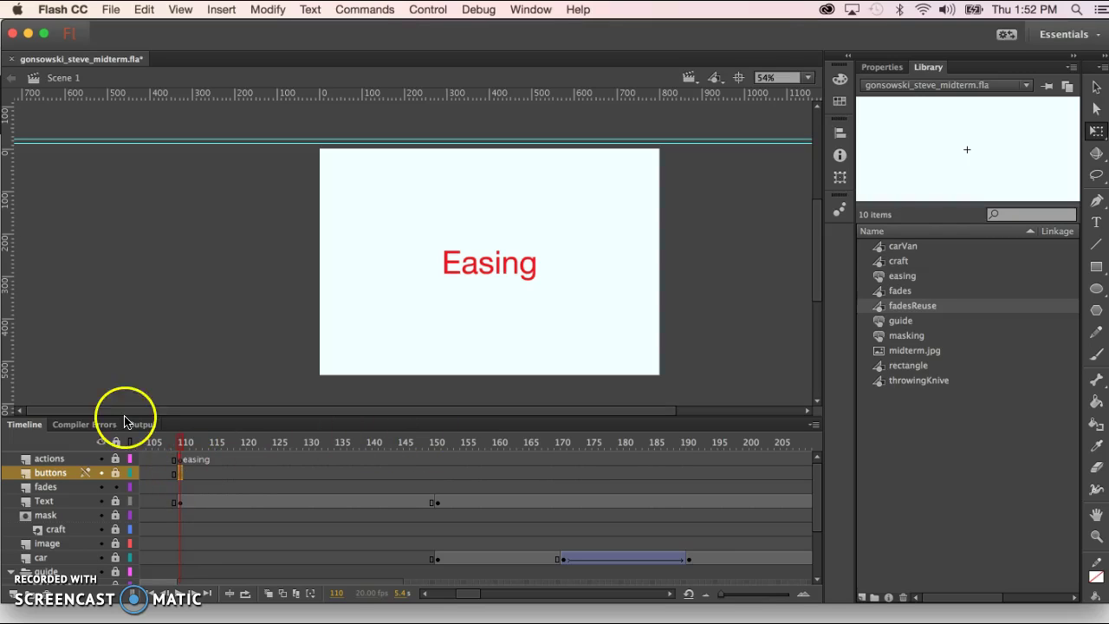
pyautogui.click(179, 487)
pyautogui.click(179, 489)
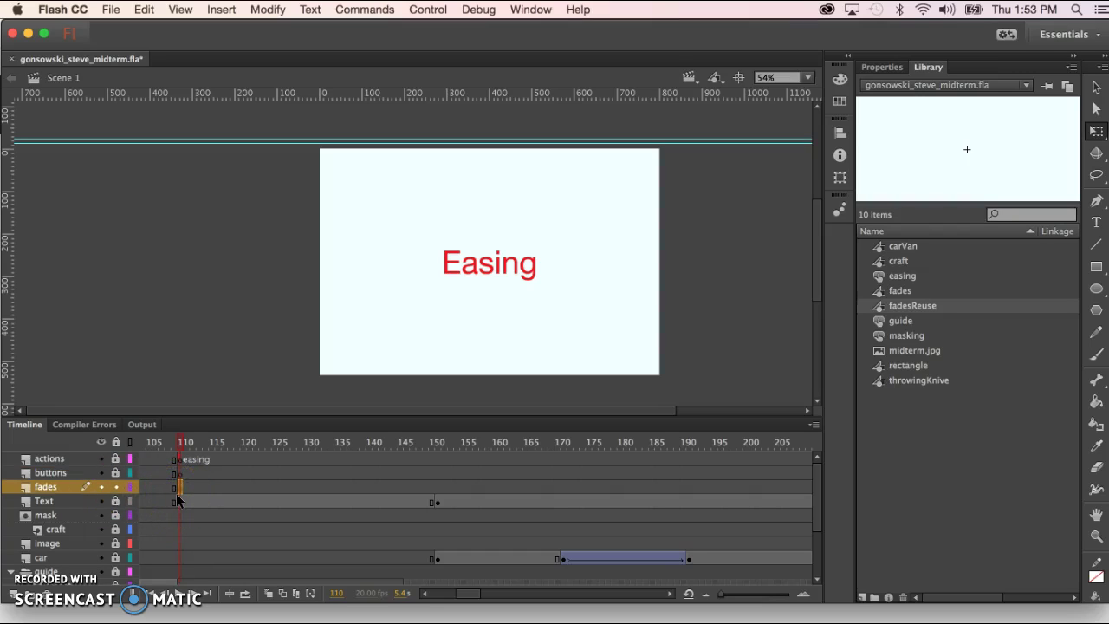
pyautogui.click(198, 492)
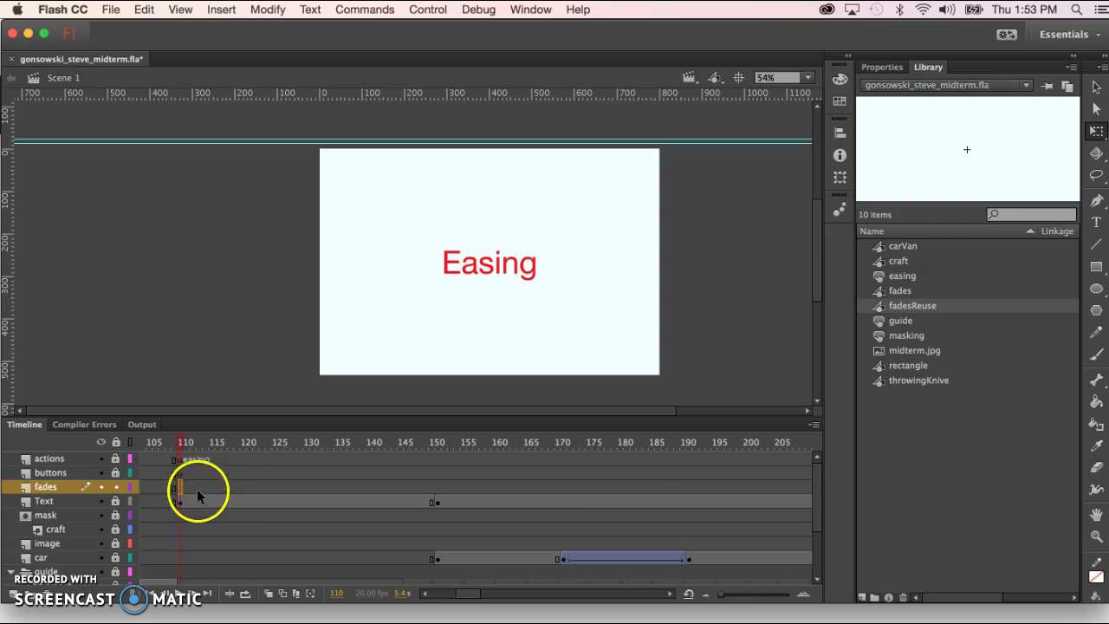
pyautogui.click(179, 489)
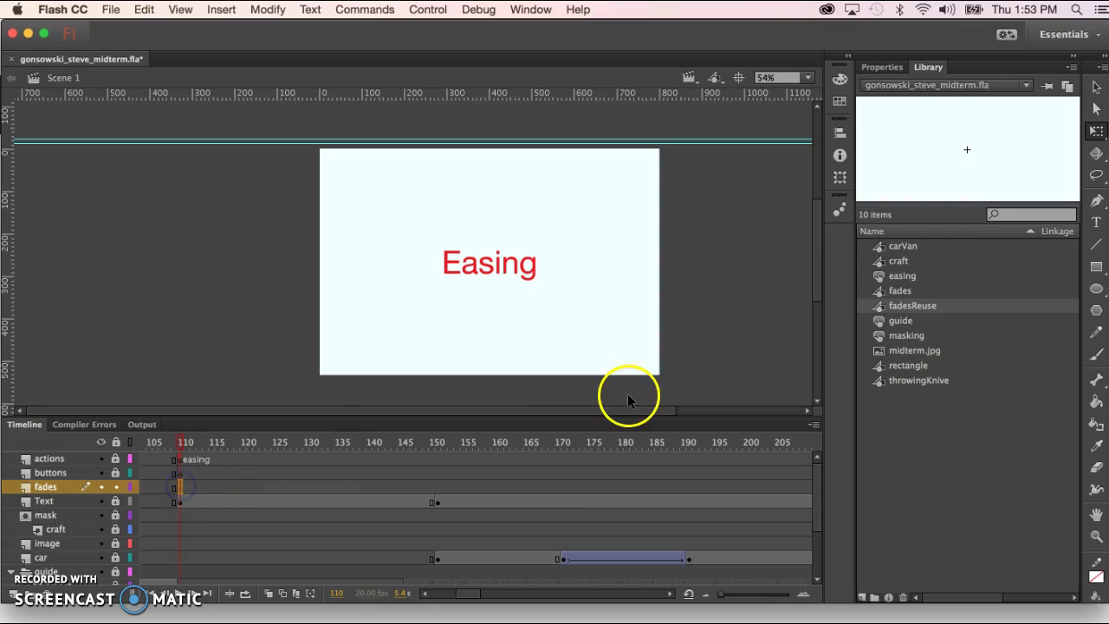
# Place an instance of fadesReuse at frame 110 of the fades layer so that it covers the whole stage.
pyautogui.click(919, 307)
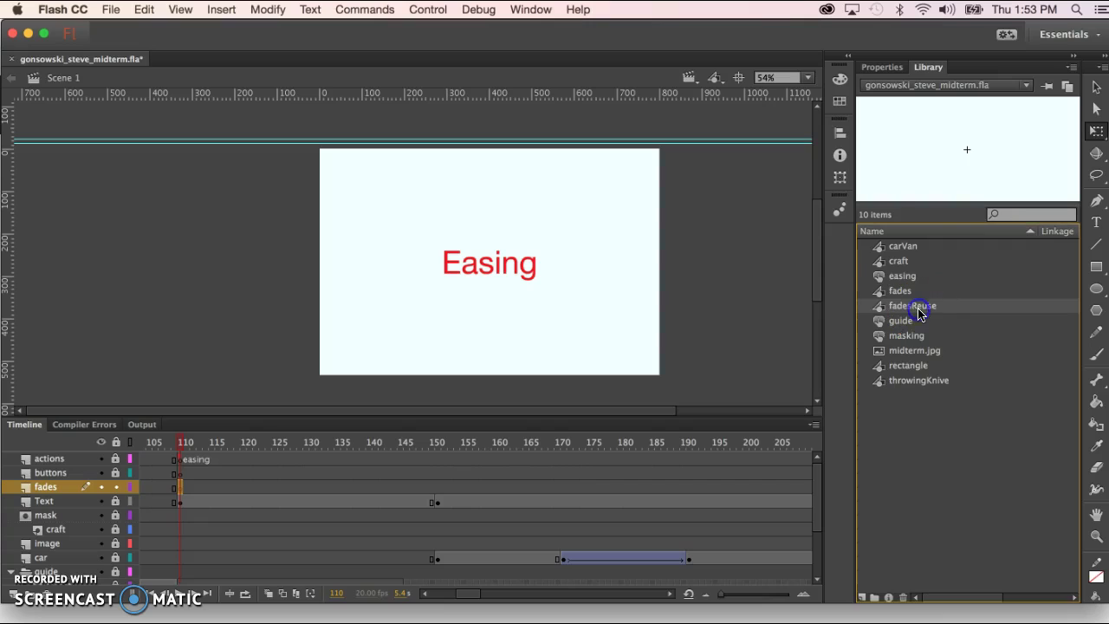
pyautogui.moveTo(954, 169); pyautogui.dragTo(439, 238)
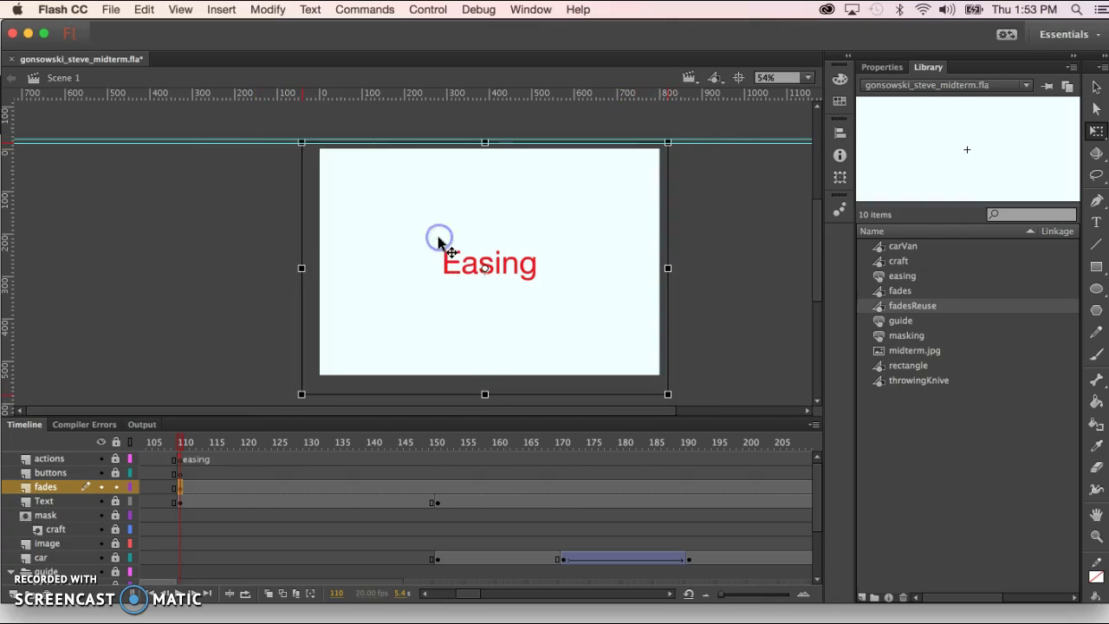
pyautogui.click(198, 311)
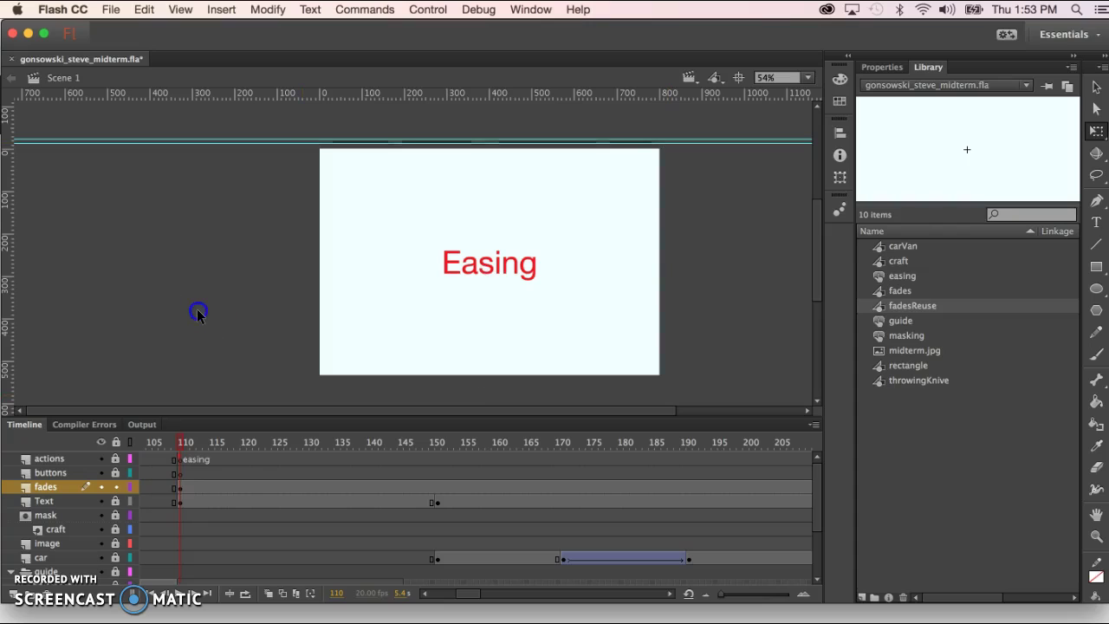
# Play the main timeline from frame 108 and check how far the fades layer's frames extend.
pyautogui.click(165, 443)
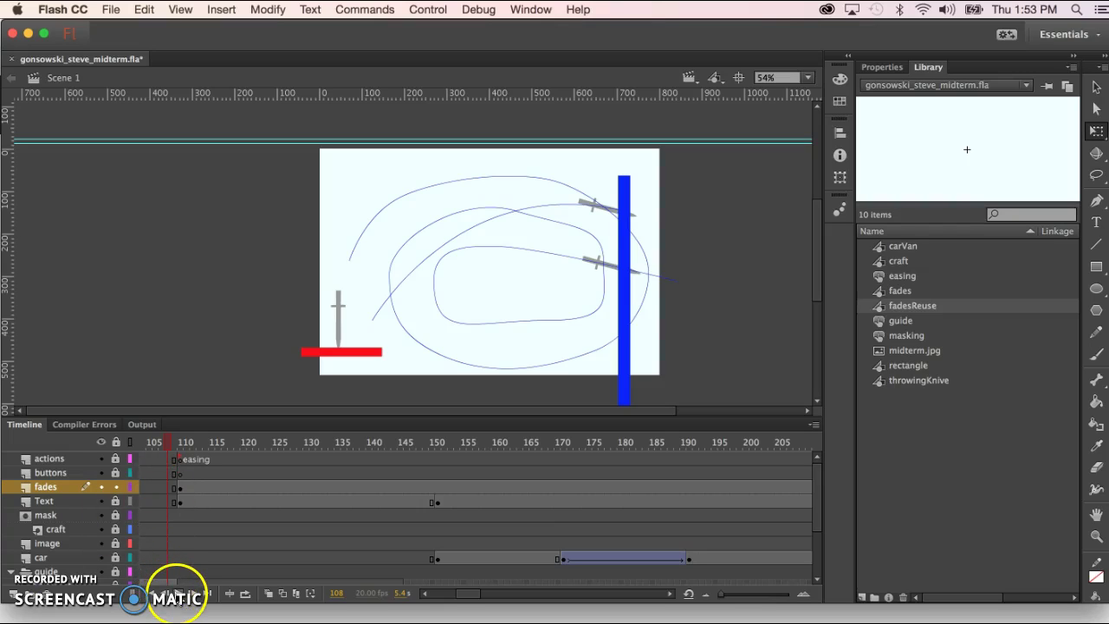
pyautogui.click(179, 594)
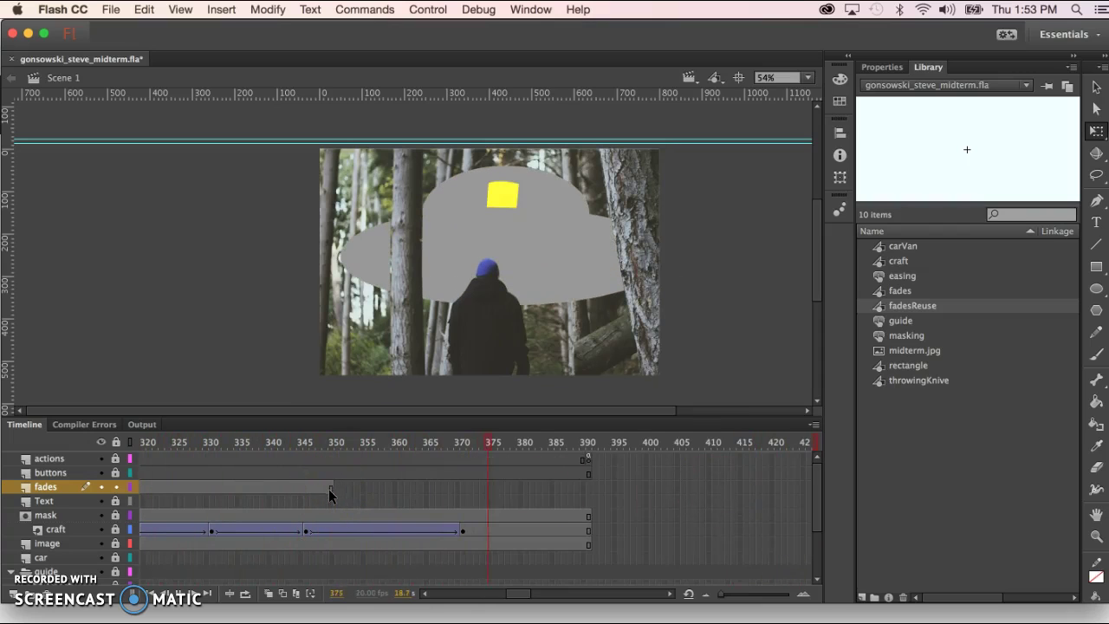
pyautogui.click(326, 487)
pyautogui.click(587, 488)
pyautogui.moveTo(587, 442); pyautogui.dragTo(469, 462)
# Open fadesReuse and scrub through its fade to the last keyframe at frame 22 to check the animation's length.
pyautogui.doubleClick(945, 137)
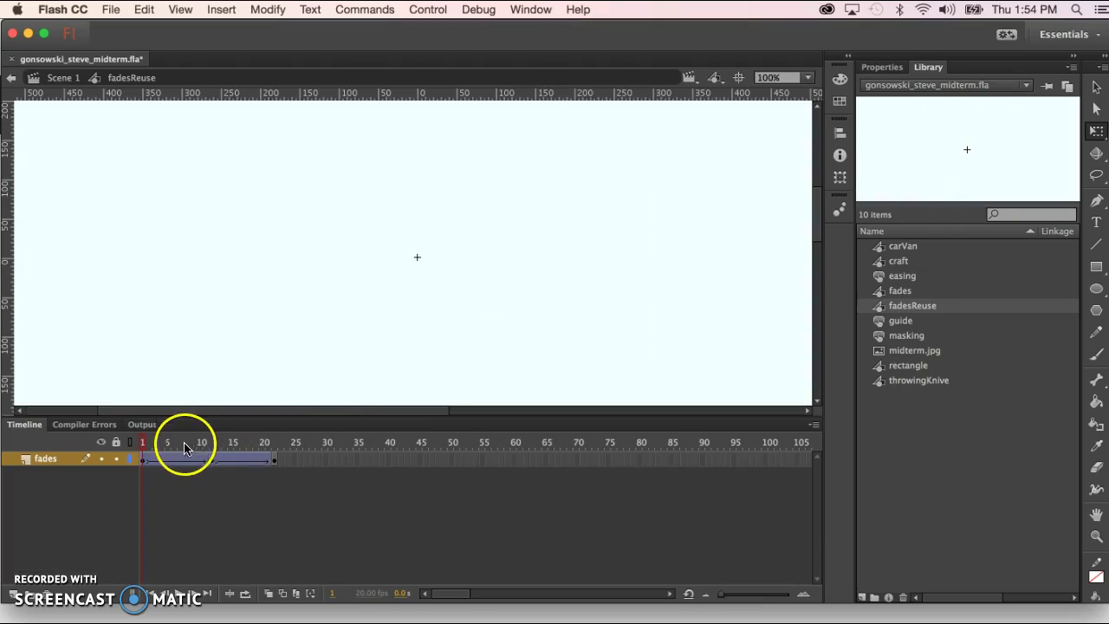
pyautogui.click(162, 443)
pyautogui.moveTo(162, 442); pyautogui.dragTo(274, 430)
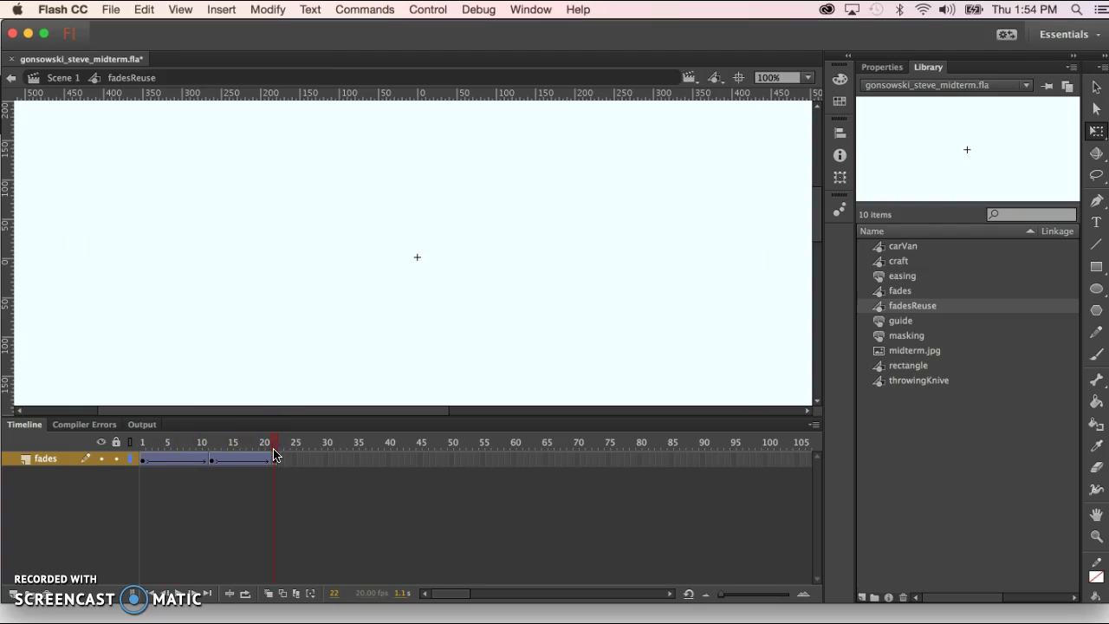
pyautogui.click(273, 459)
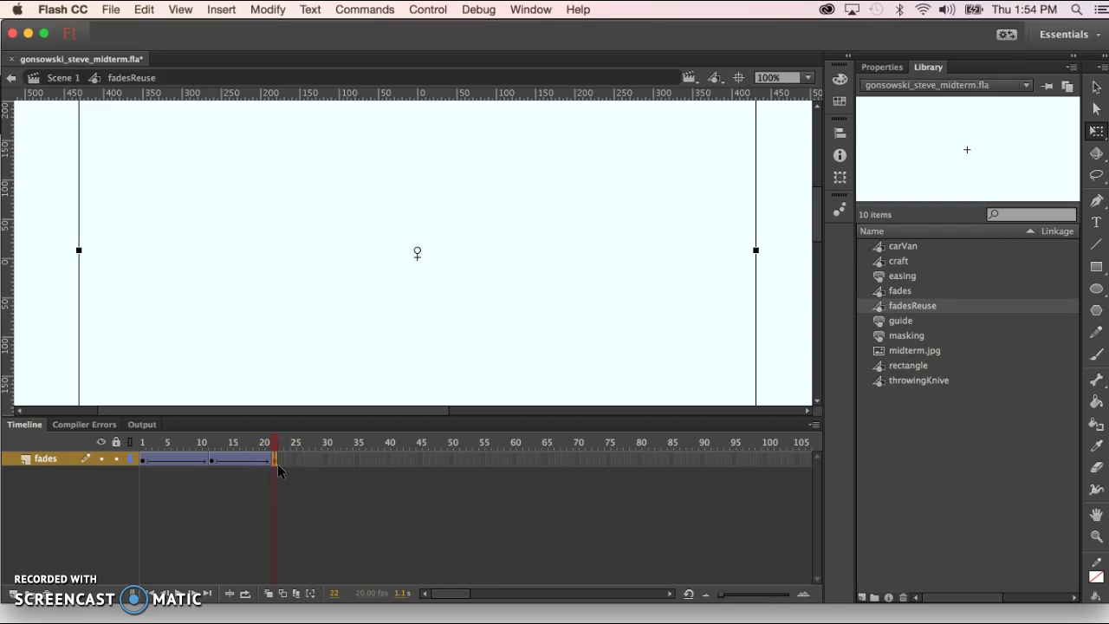
pyautogui.click(277, 445)
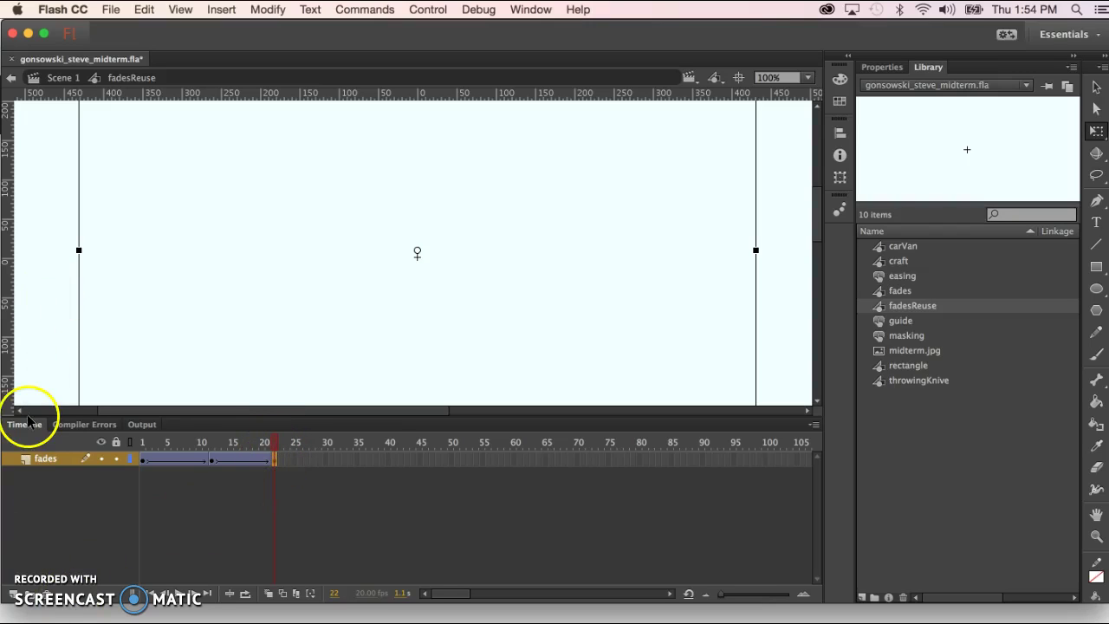
# Return to Scene 1 and end the fade instance with a blank keyframe at frame 133 on the fades layer.
pyautogui.click(10, 78)
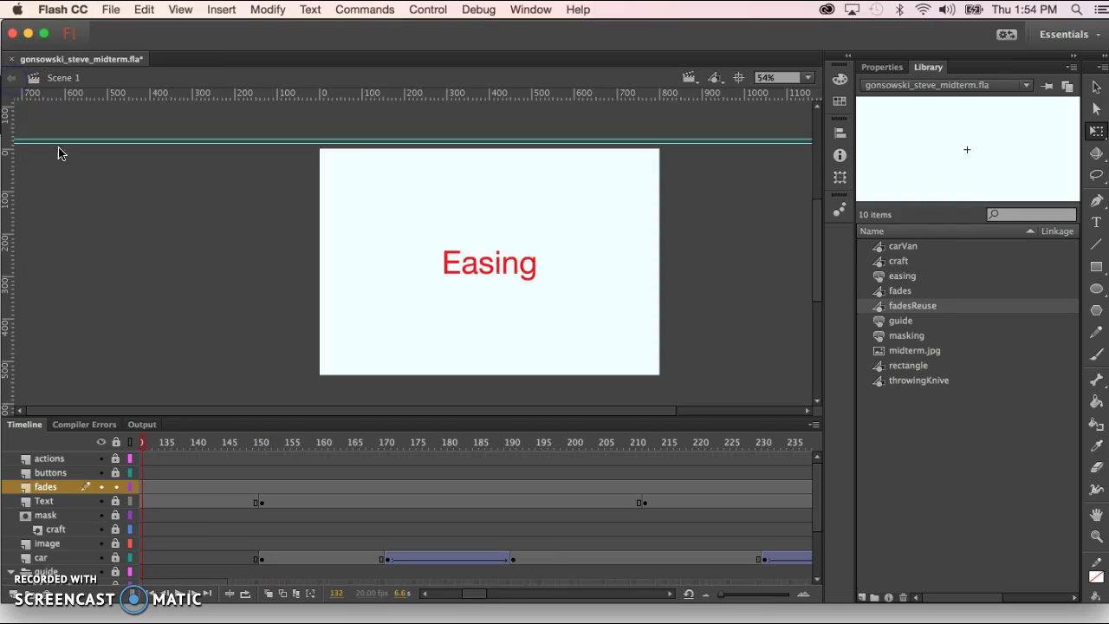
pyautogui.hscroll(-5, 322, 486)
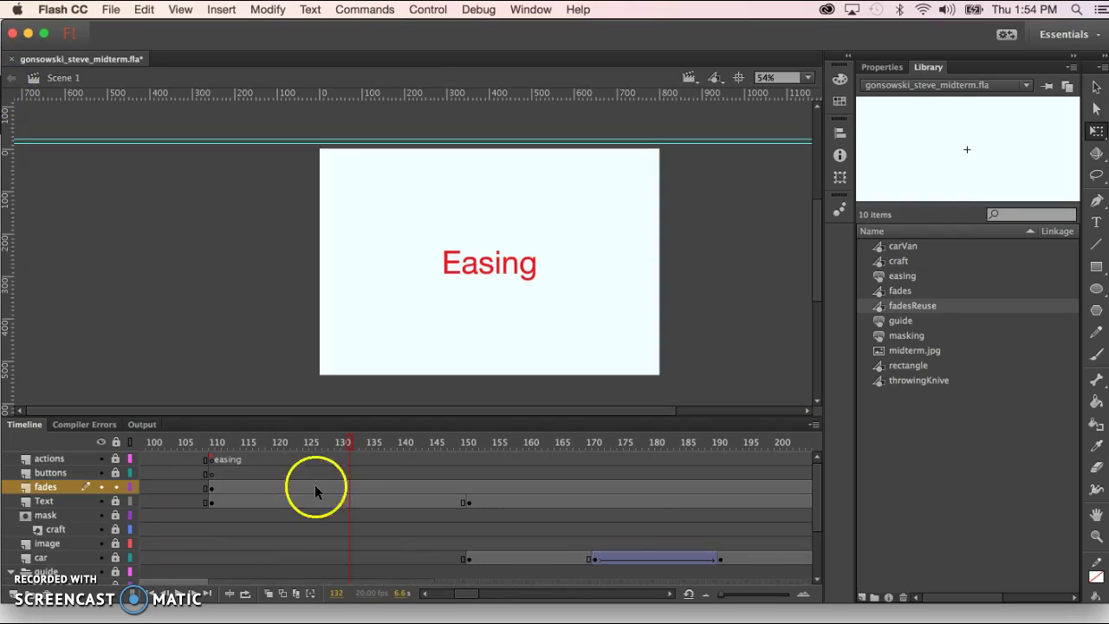
pyautogui.click(214, 489)
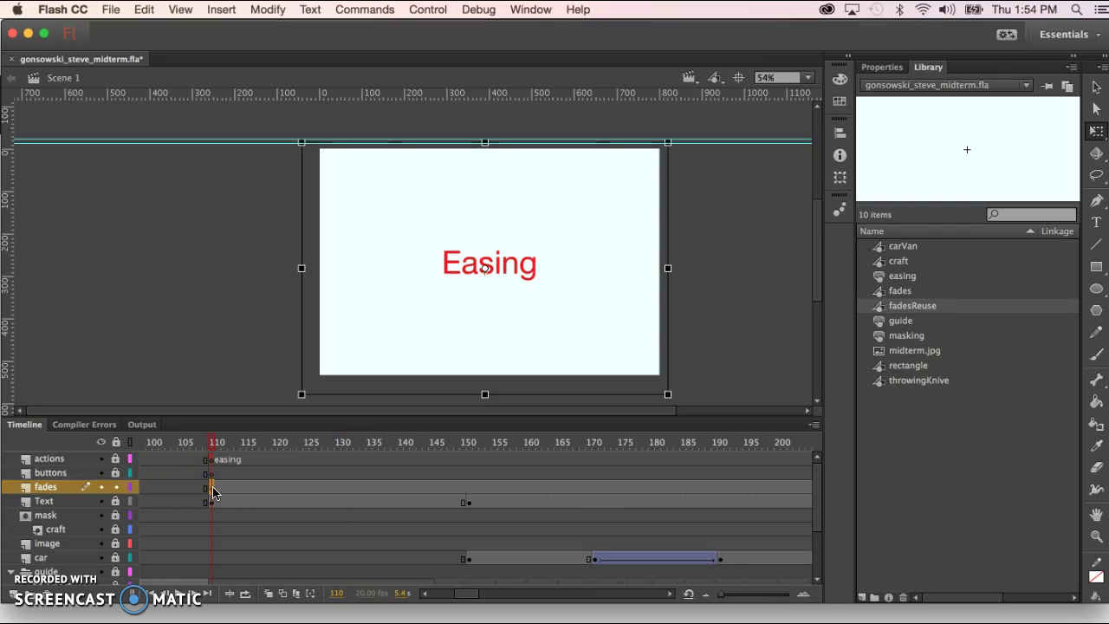
pyautogui.click(340, 598)
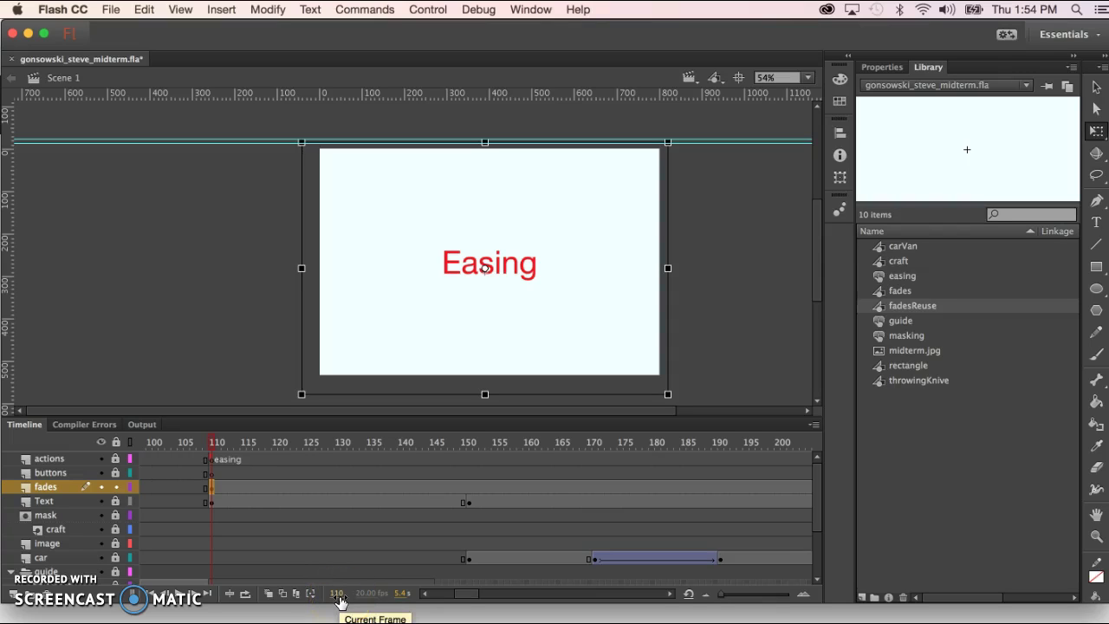
pyautogui.click(358, 487)
pyautogui.click(352, 487)
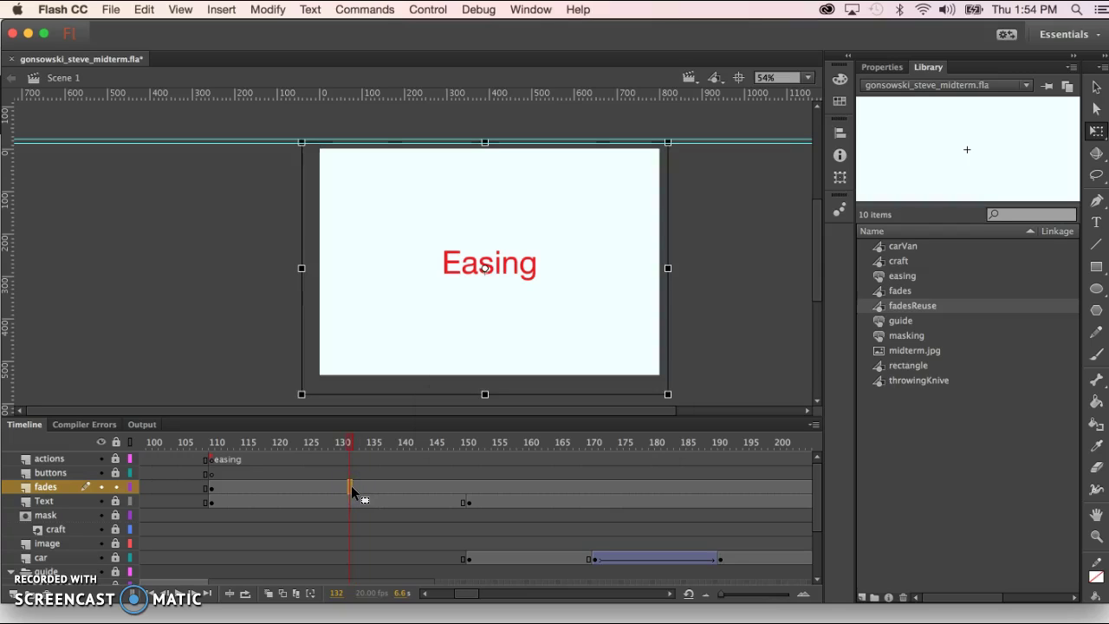
pyautogui.click(353, 490)
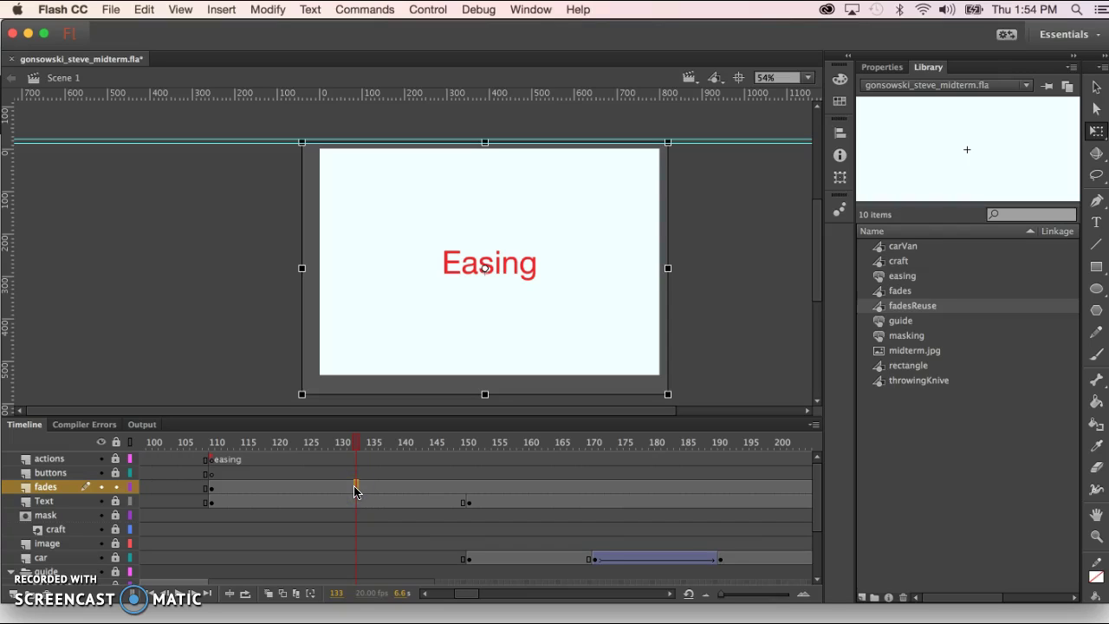
pyautogui.press('F7')
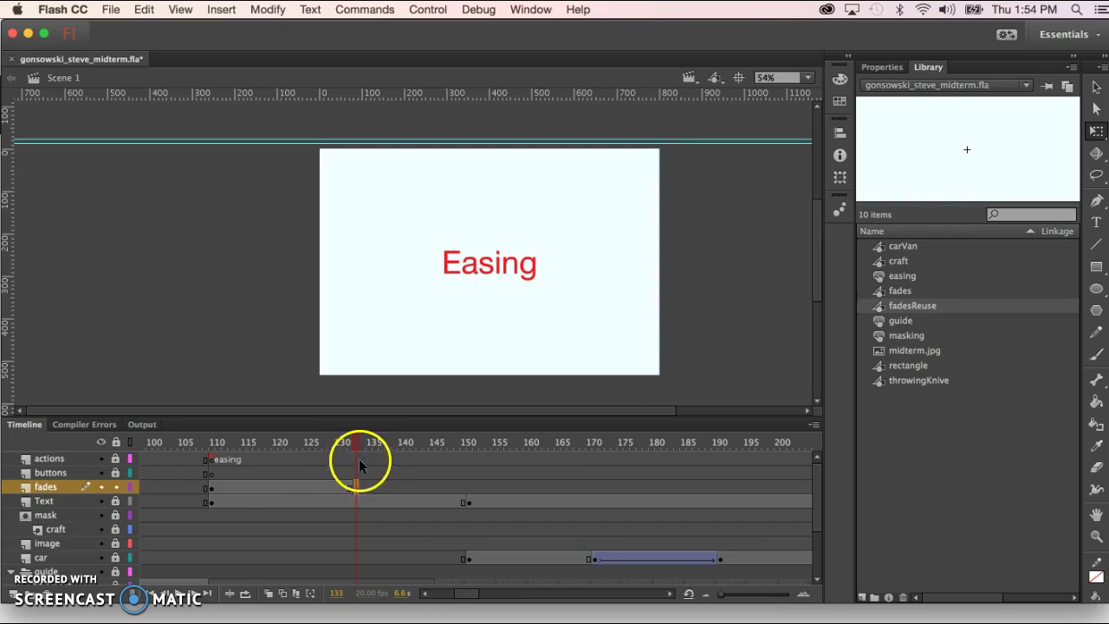
# Scrub the fades layer back from frame 133 to frame 110 to review the nested fade over the Easing title.
pyautogui.moveTo(358, 442); pyautogui.dragTo(337, 469)
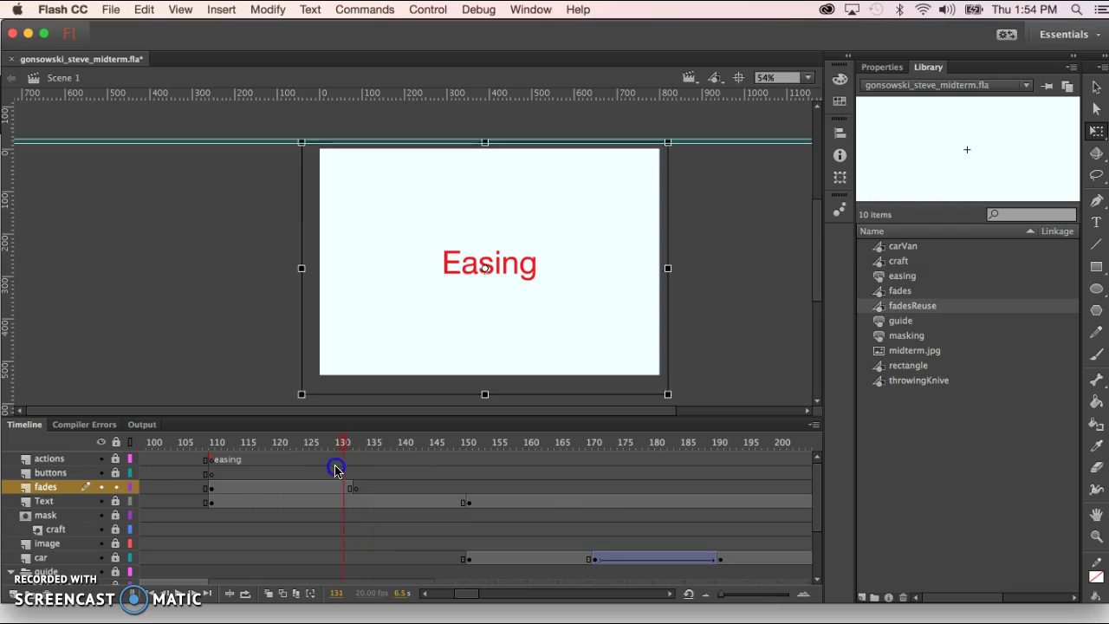
pyautogui.click(268, 487)
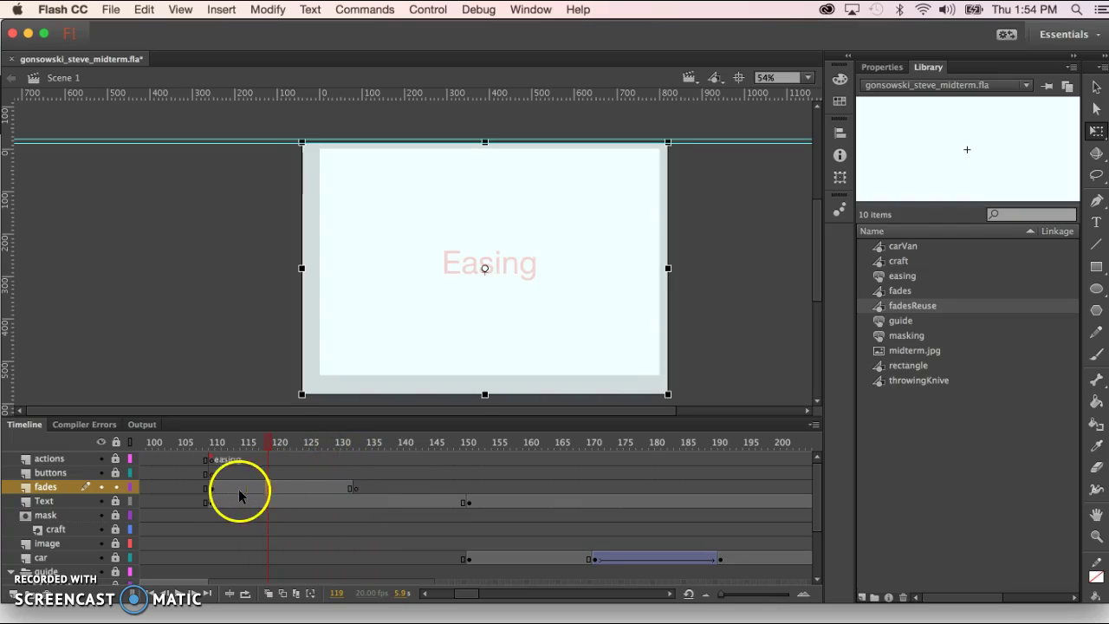
pyautogui.moveTo(267, 445); pyautogui.dragTo(214, 448)
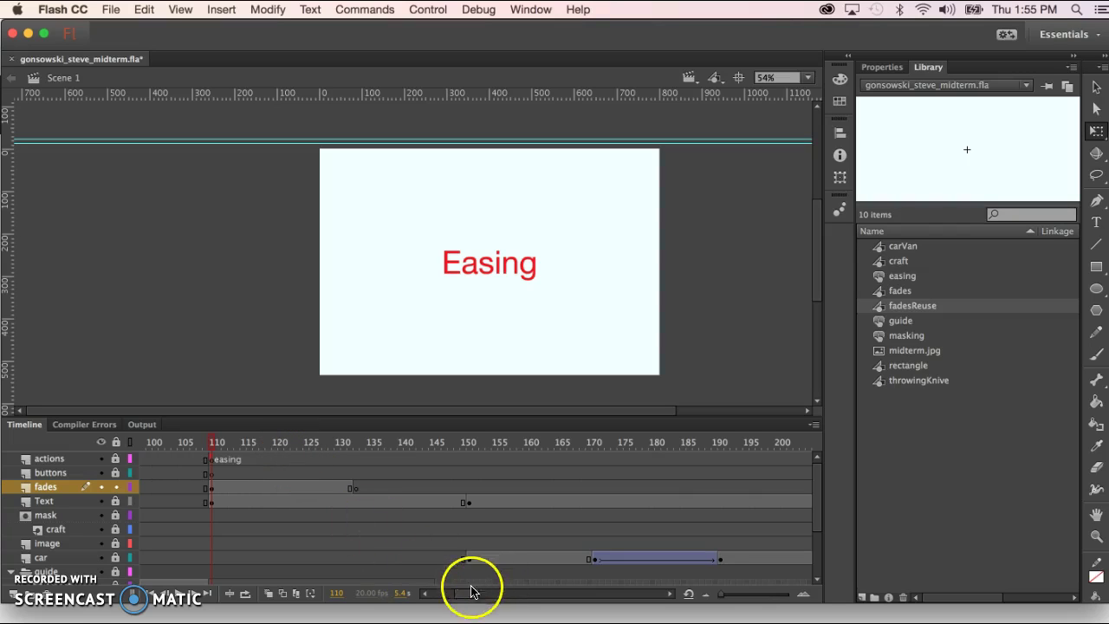
pyautogui.hscroll(-3, 465, 594)
pyautogui.moveTo(465, 595); pyautogui.dragTo(456, 594)
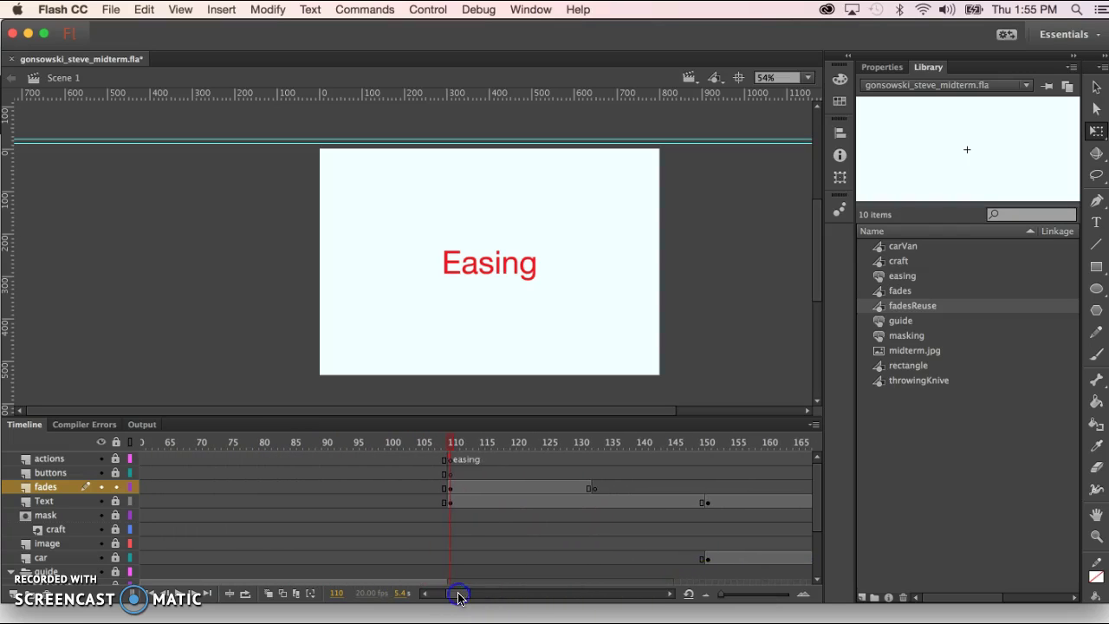
# Inspect the span of the fade over the Easing title on the fades layer, from its keyframe at frame 110 to its last frame.
pyautogui.click(450, 489)
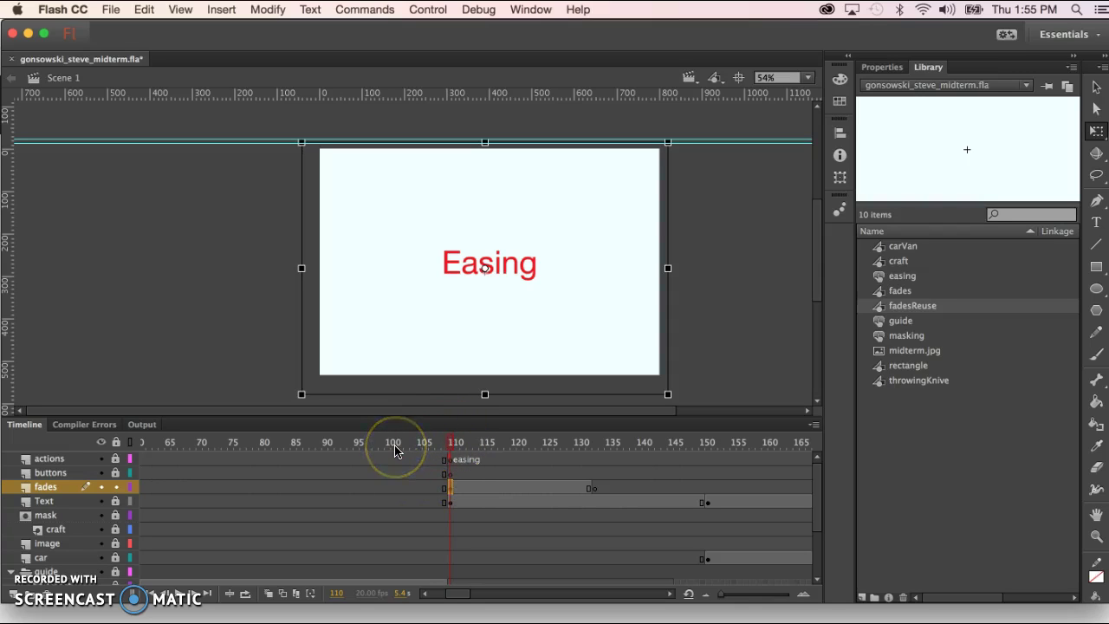
pyautogui.click(587, 488)
pyautogui.moveTo(514, 491); pyautogui.dragTo(459, 483)
pyautogui.click(459, 444)
# Insert a keyframe at frame 262 on the fades layer, place a fadesReuse instance over the Masking title, and scrub through its fade.
pyautogui.moveTo(459, 444); pyautogui.dragTo(561, 448)
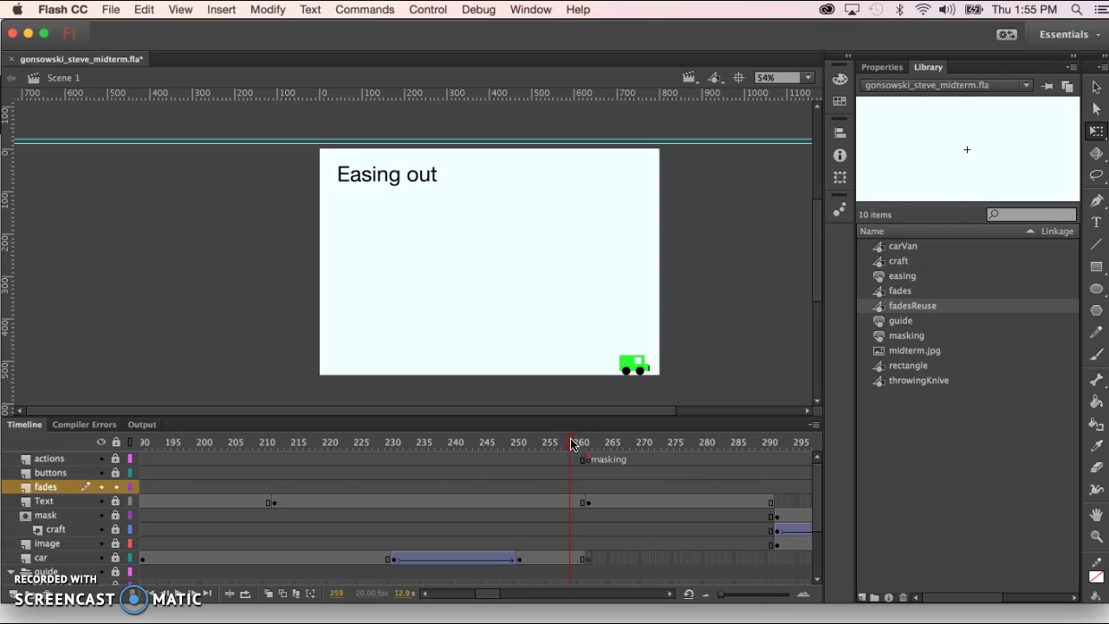
pyautogui.moveTo(585, 443); pyautogui.dragTo(586, 444)
pyautogui.hscroll(5, 570, 515)
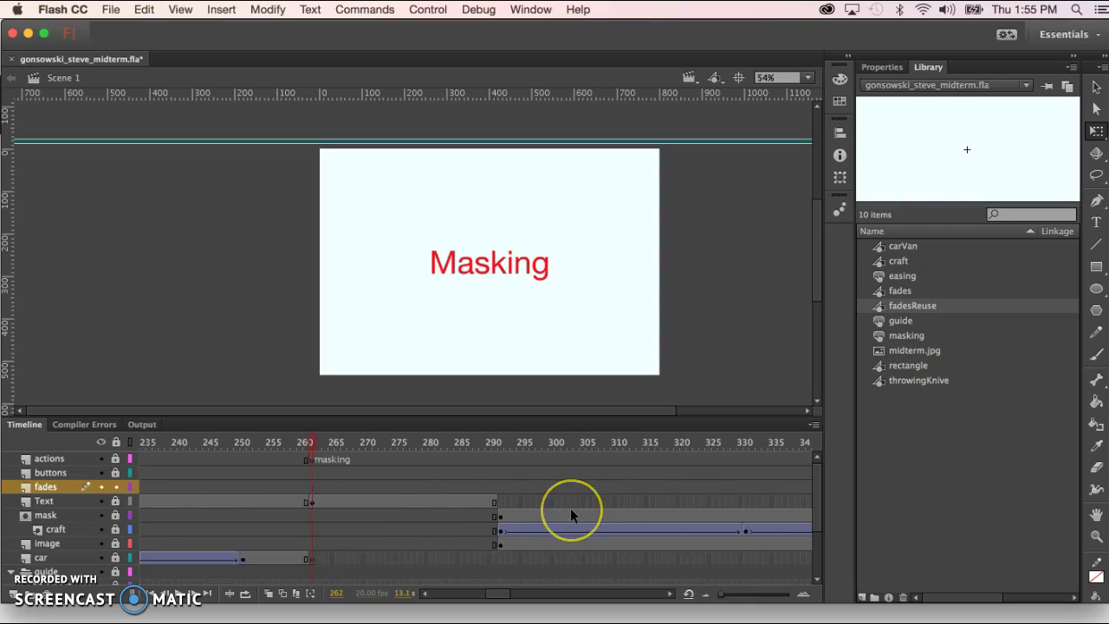
pyautogui.hscroll(-4, 571, 515)
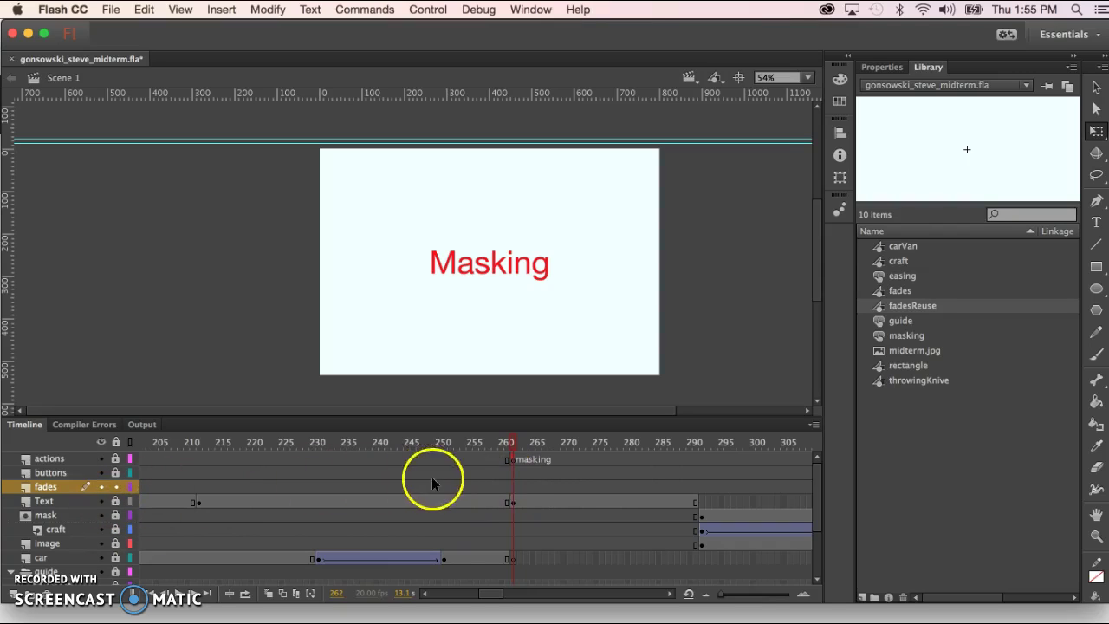
pyautogui.click(512, 486)
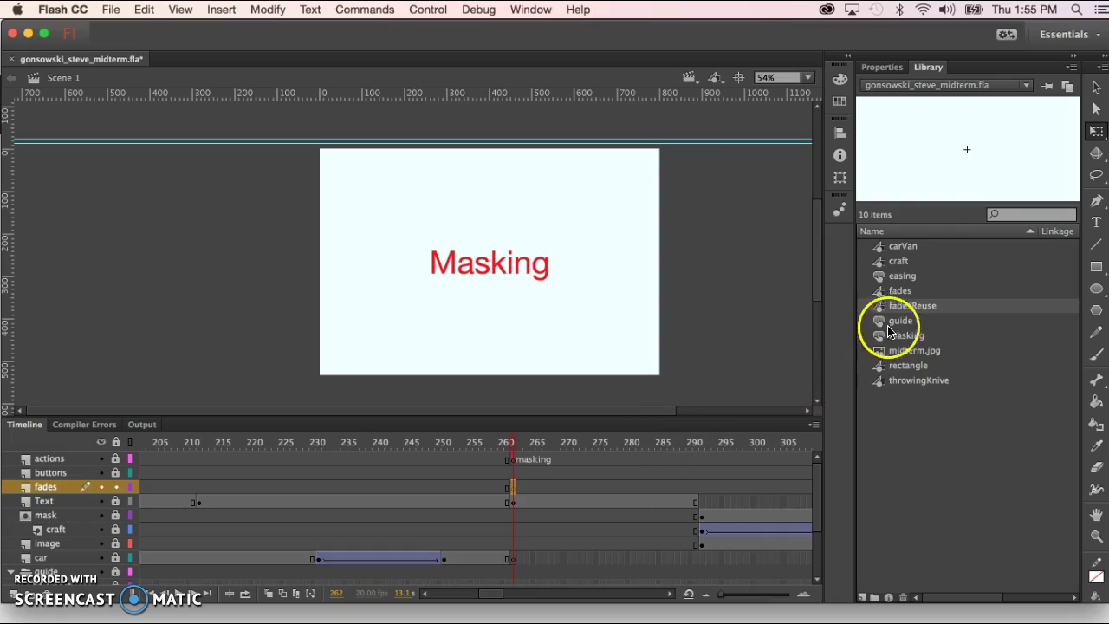
pyautogui.moveTo(899, 313); pyautogui.dragTo(481, 264)
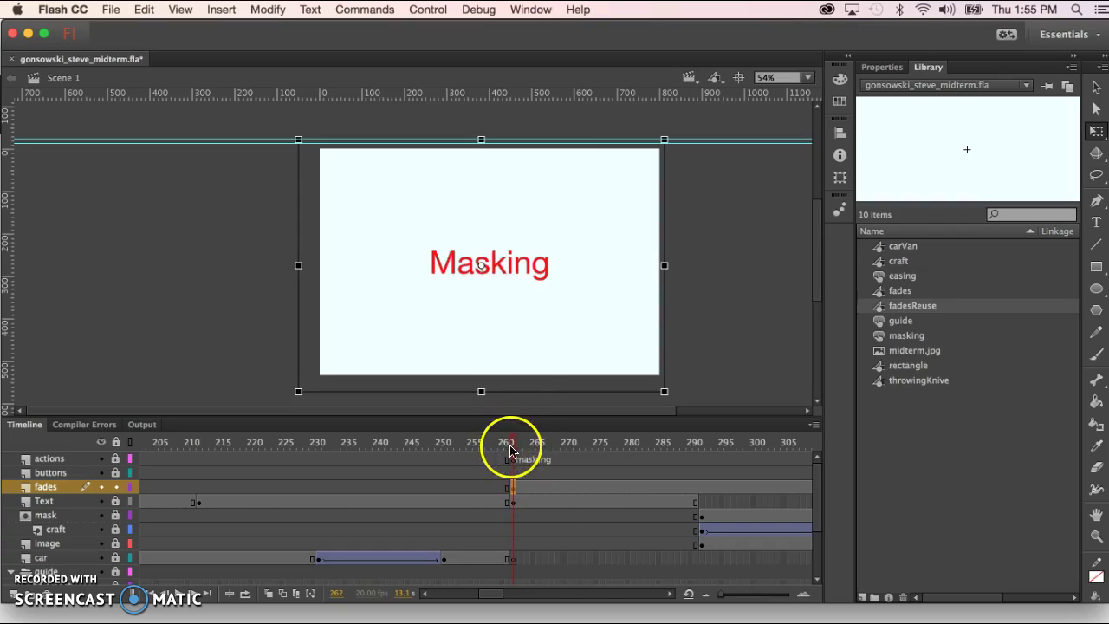
pyautogui.moveTo(511, 442); pyautogui.dragTo(612, 463)
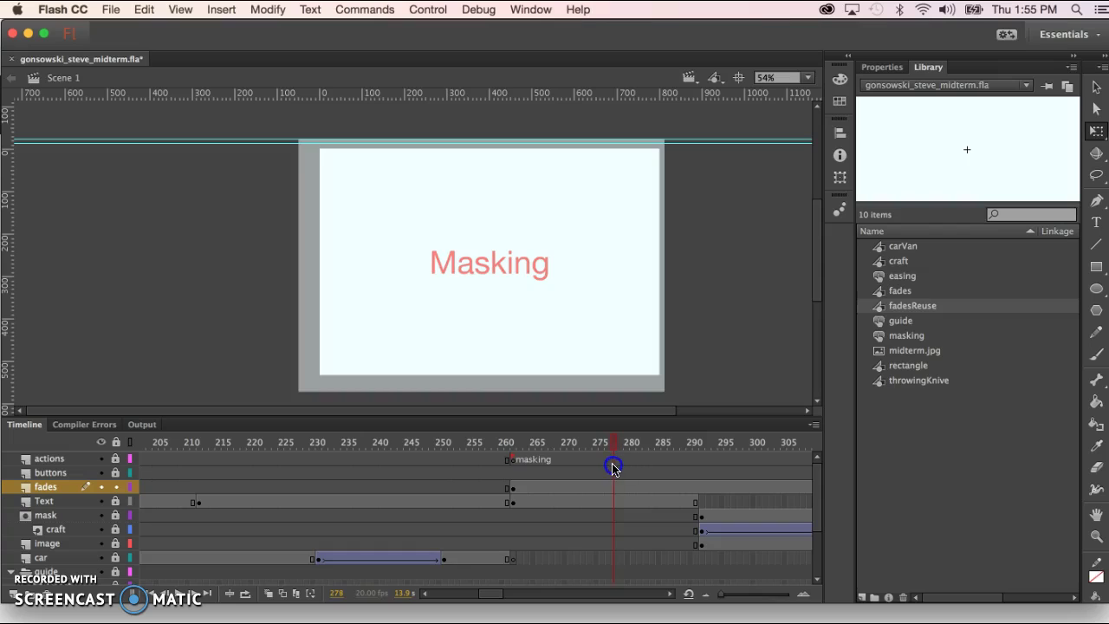
pyautogui.click(511, 488)
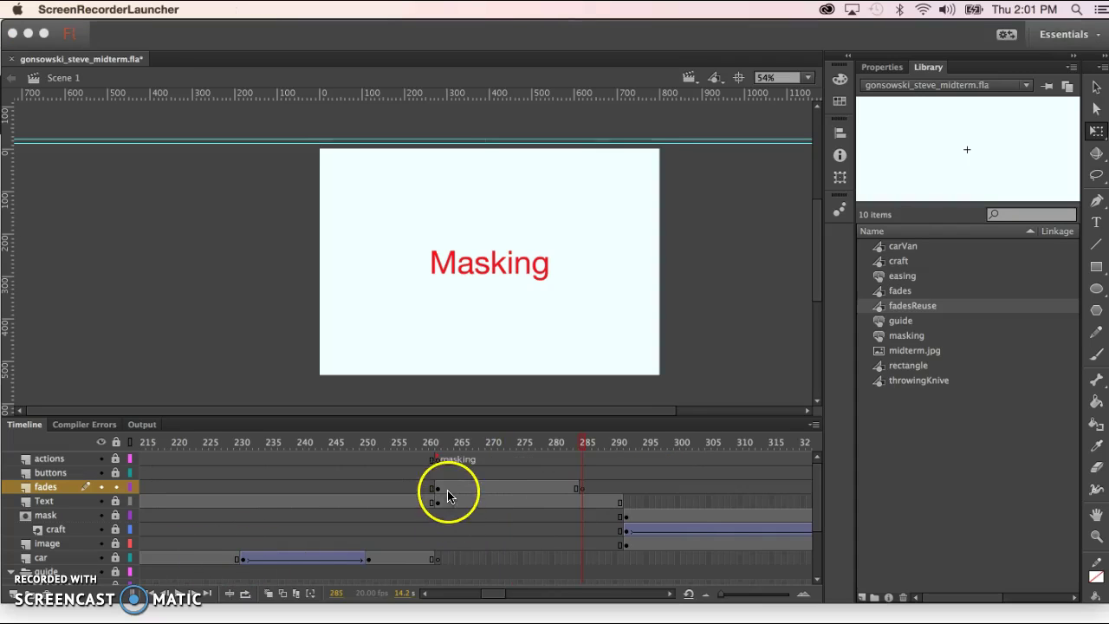
# Move the Masking fade's frames 262 to 285 on the fades layer earlier so that the fade starts at frame 251.
pyautogui.click(437, 488)
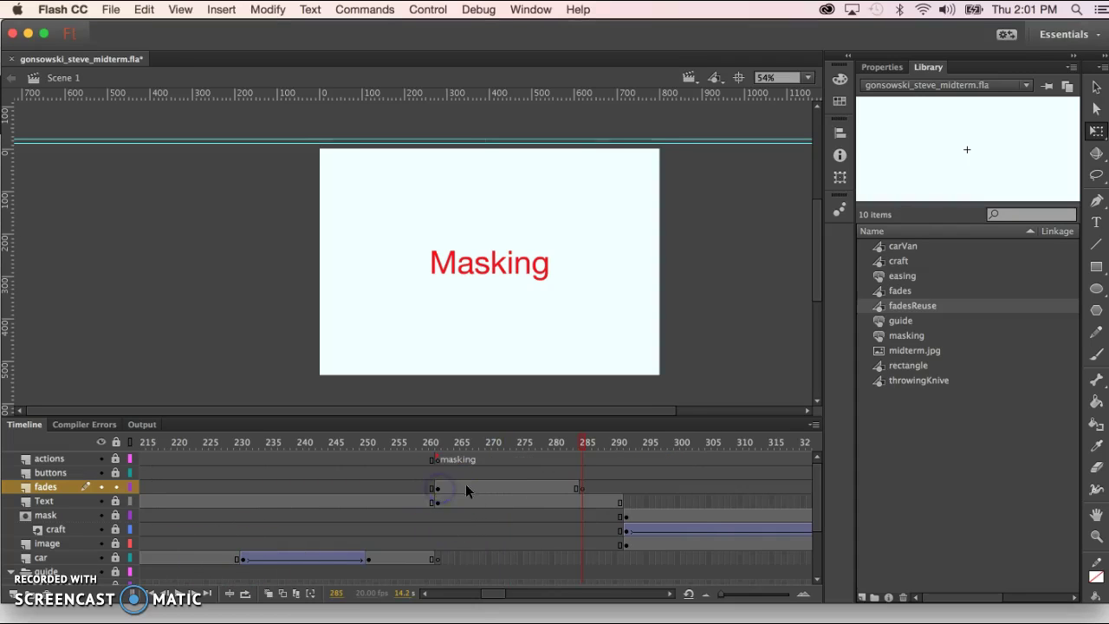
pyautogui.click(438, 487)
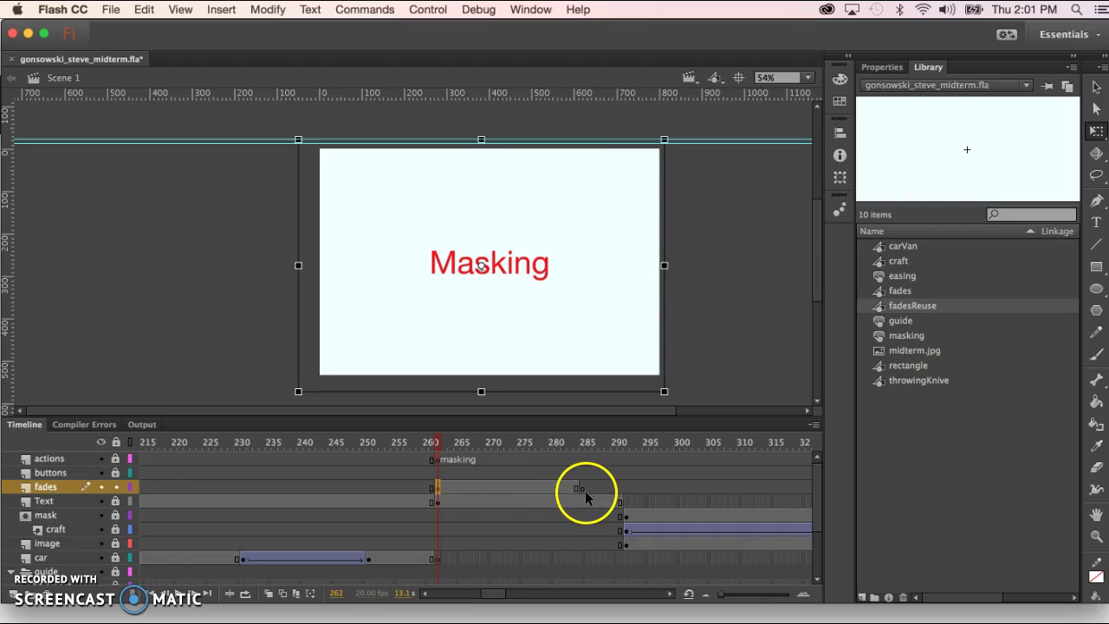
pyautogui.keyDown('shift'); pyautogui.click(583, 488); pyautogui.keyUp('shift')
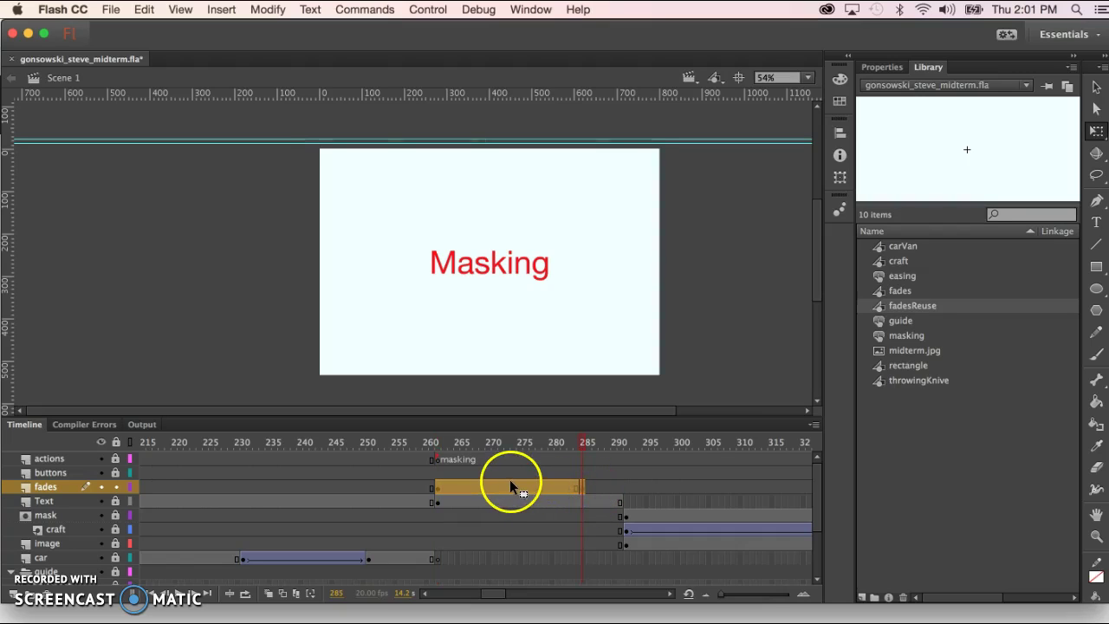
pyautogui.moveTo(511, 484); pyautogui.dragTo(446, 491)
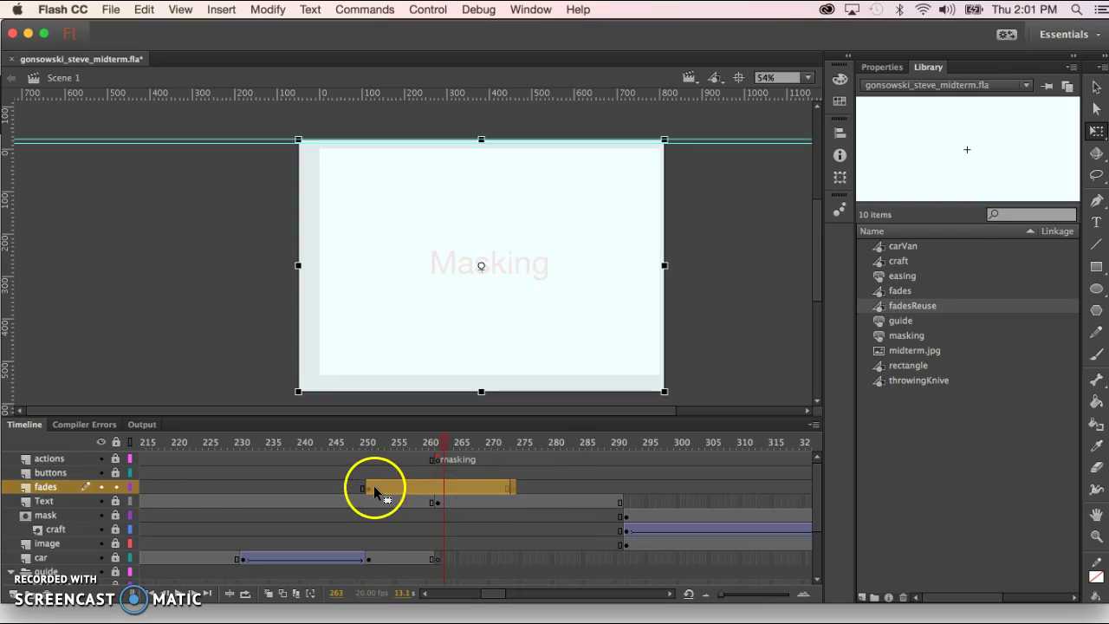
pyautogui.click(525, 487)
pyautogui.click(509, 488)
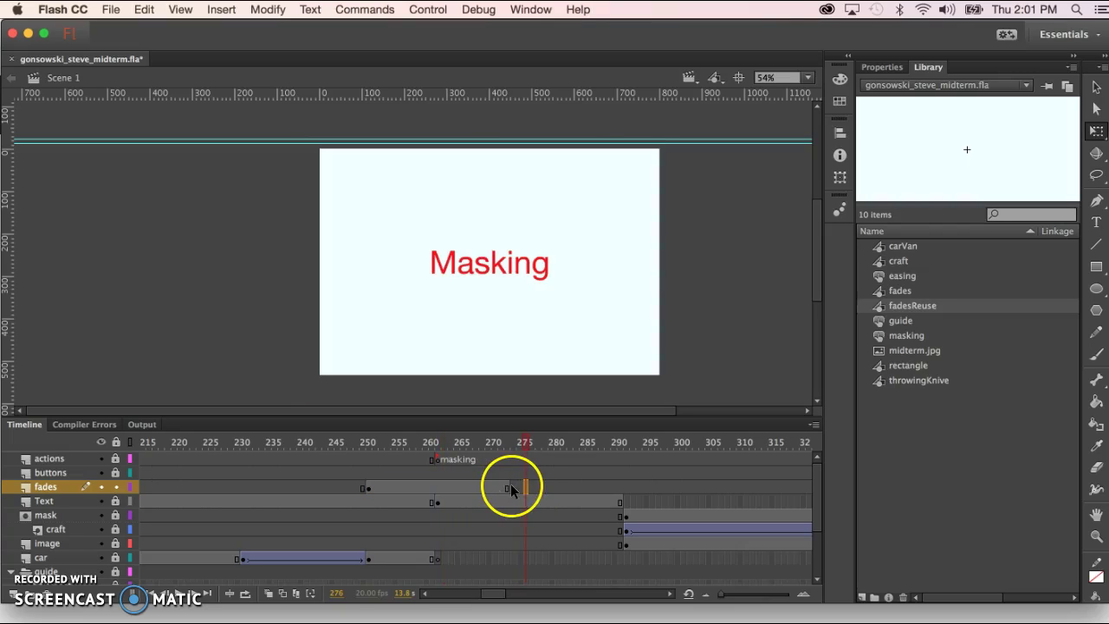